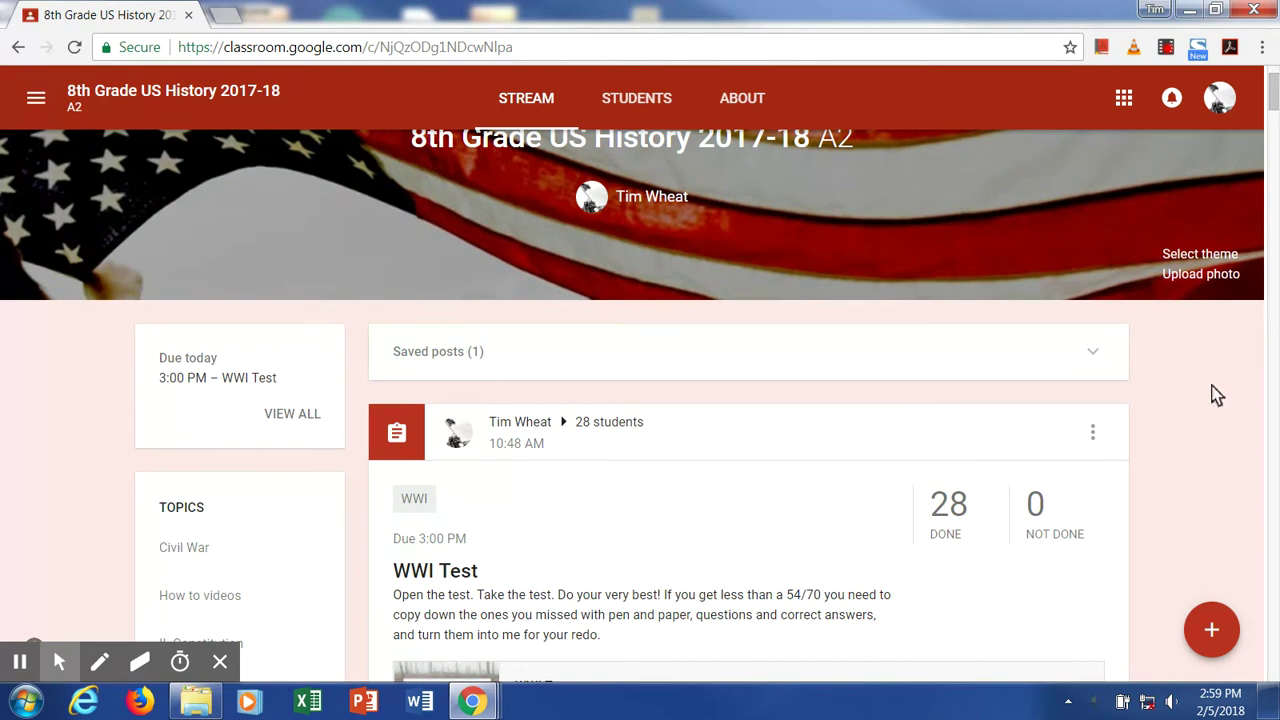
Open the student work page of the WWI Test assignment from the class stream.
scroll(1204, 395, "down", 1)
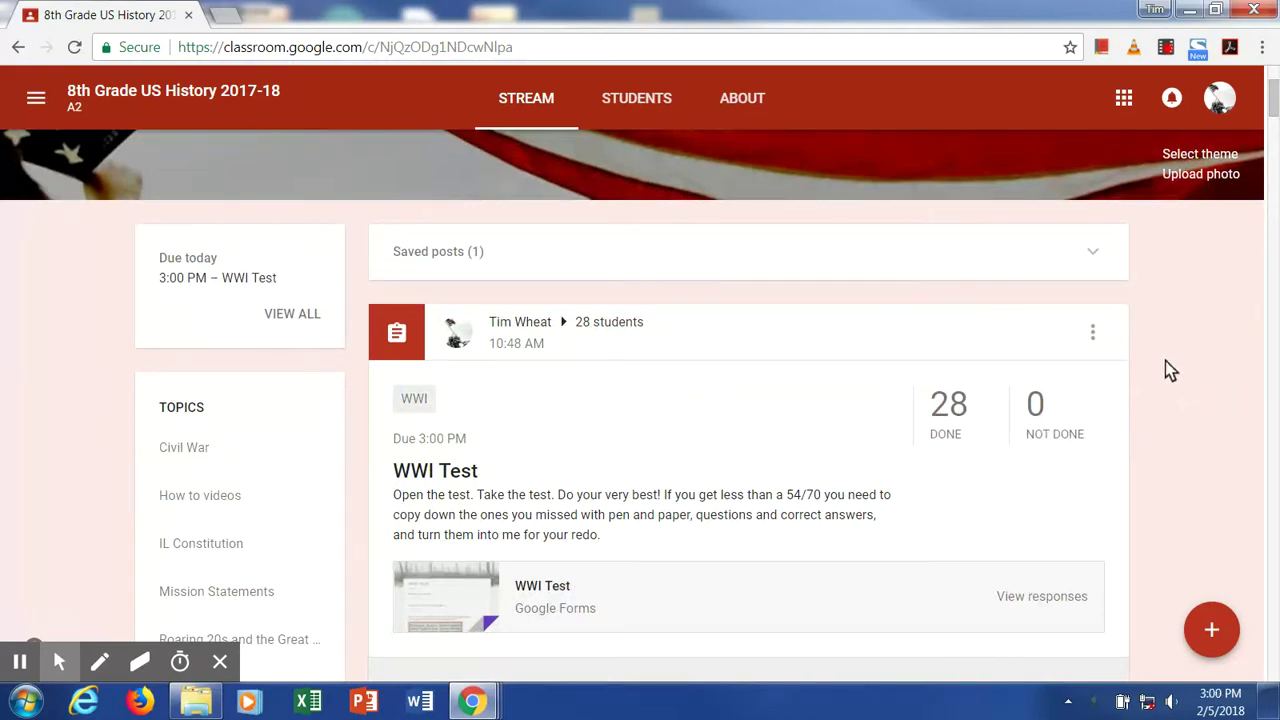
scroll(1190, 360, "down", 1)
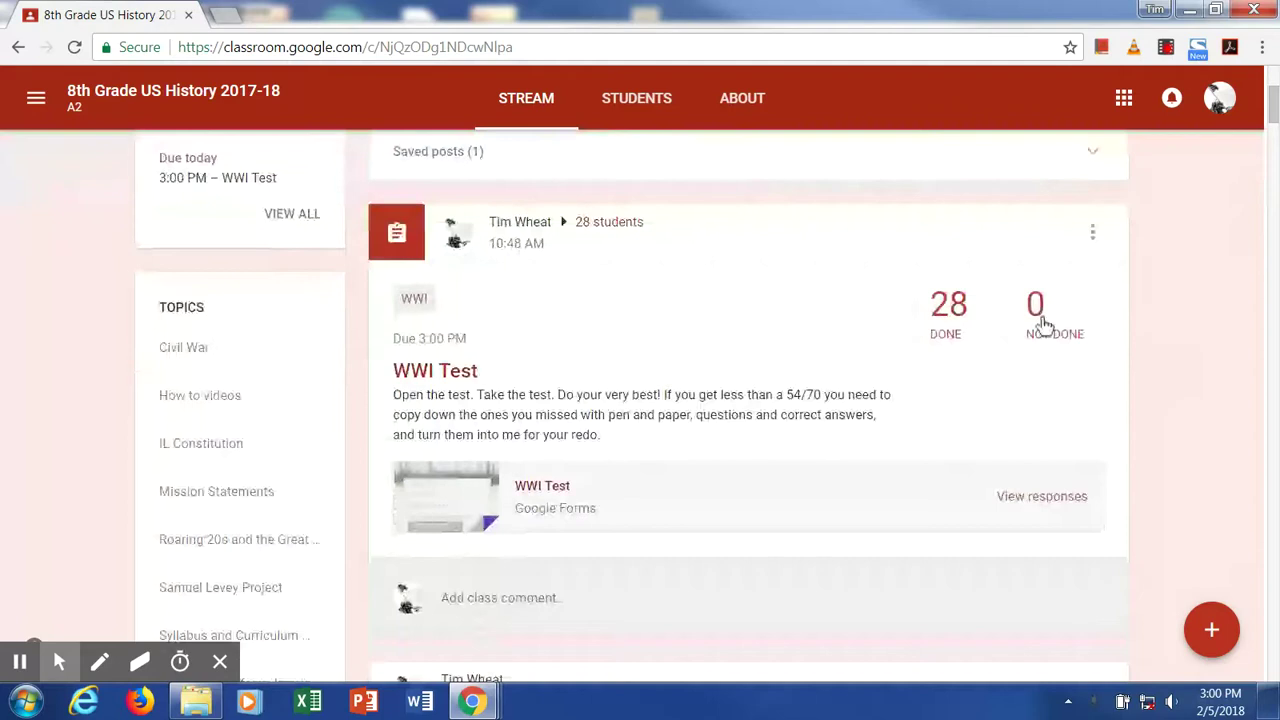
left_click(1093, 234)
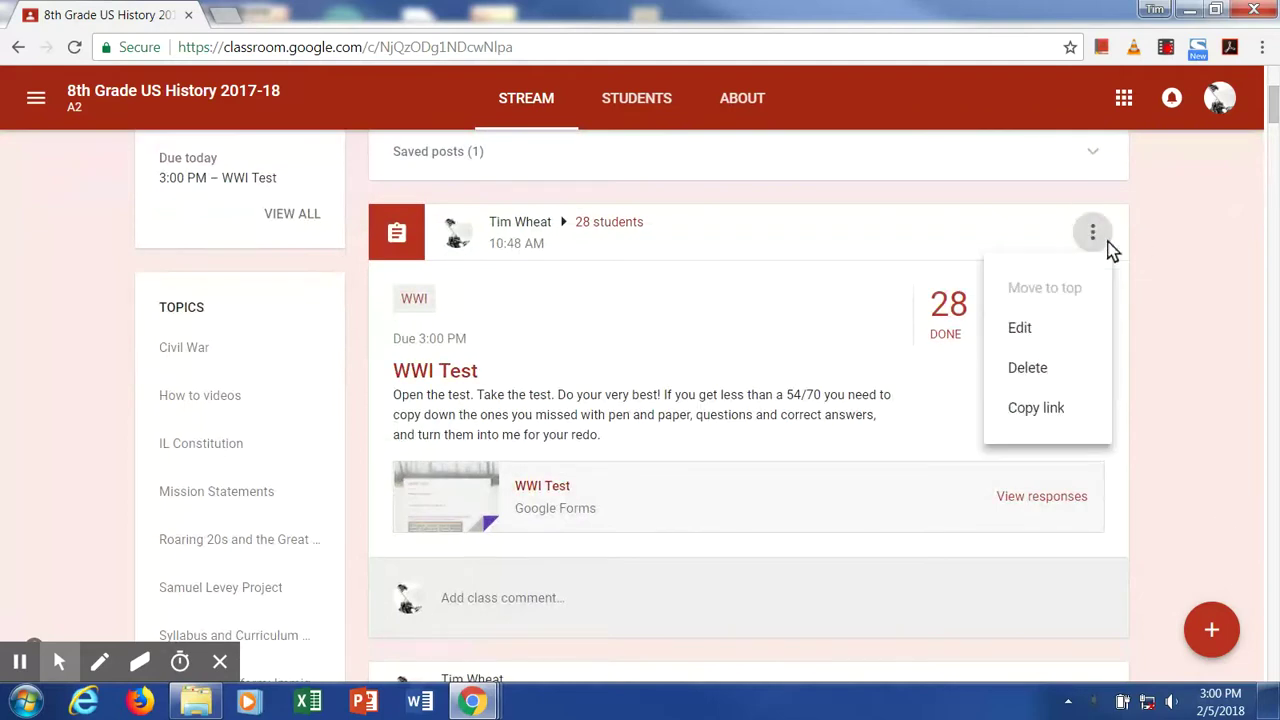
left_click(838, 244)
left_click(457, 370)
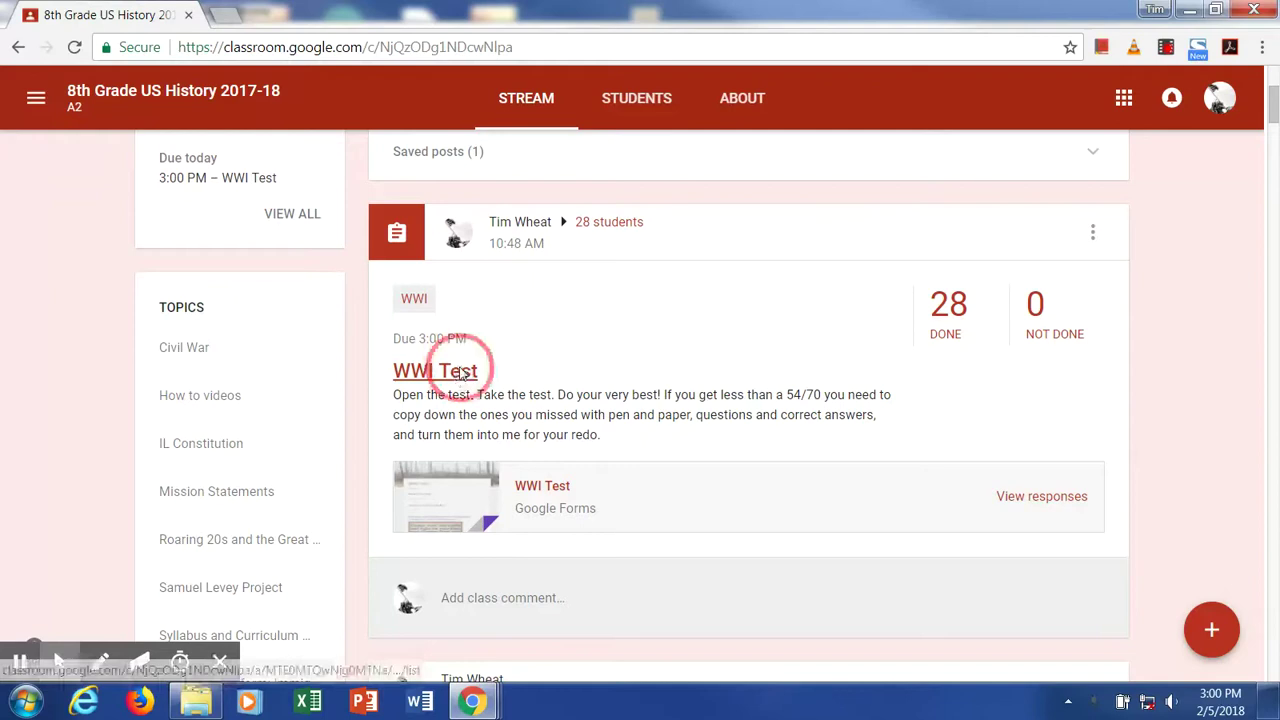
Examine the WWI Test student list and its grade fields.
scroll(637, 292, "down", 1)
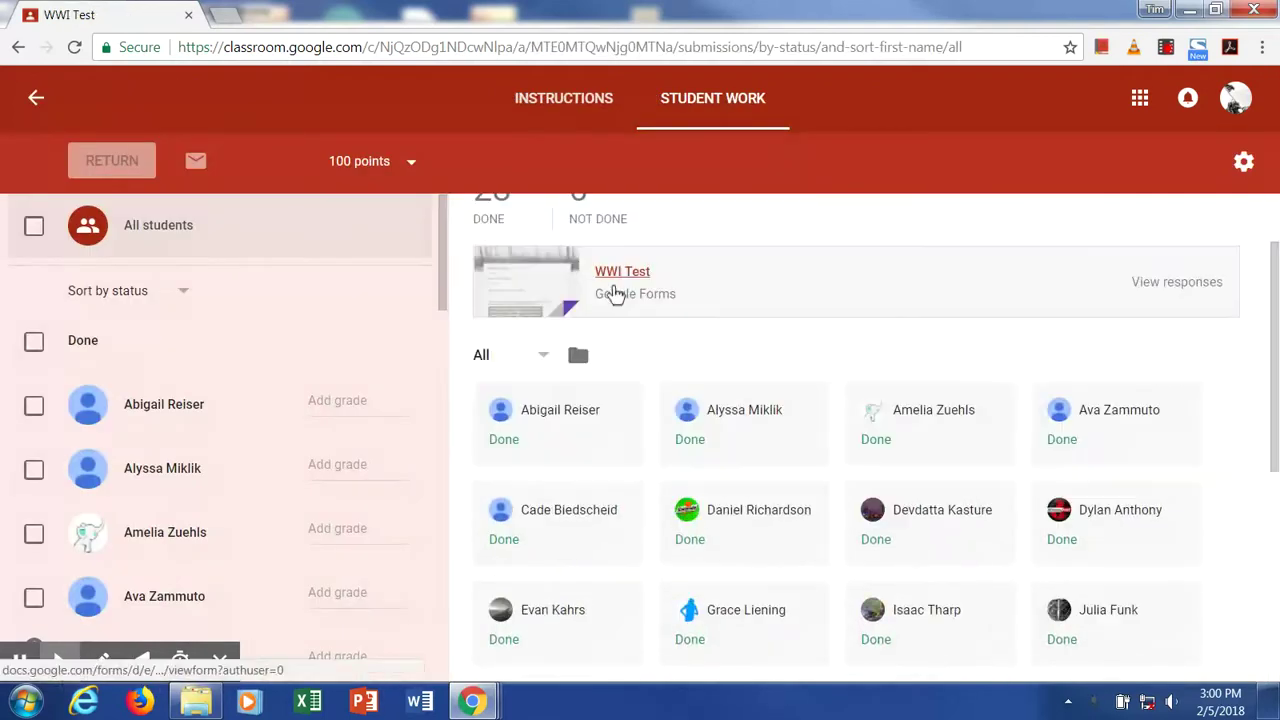
scroll(655, 290, "up", 1)
scroll(315, 398, "down", 7)
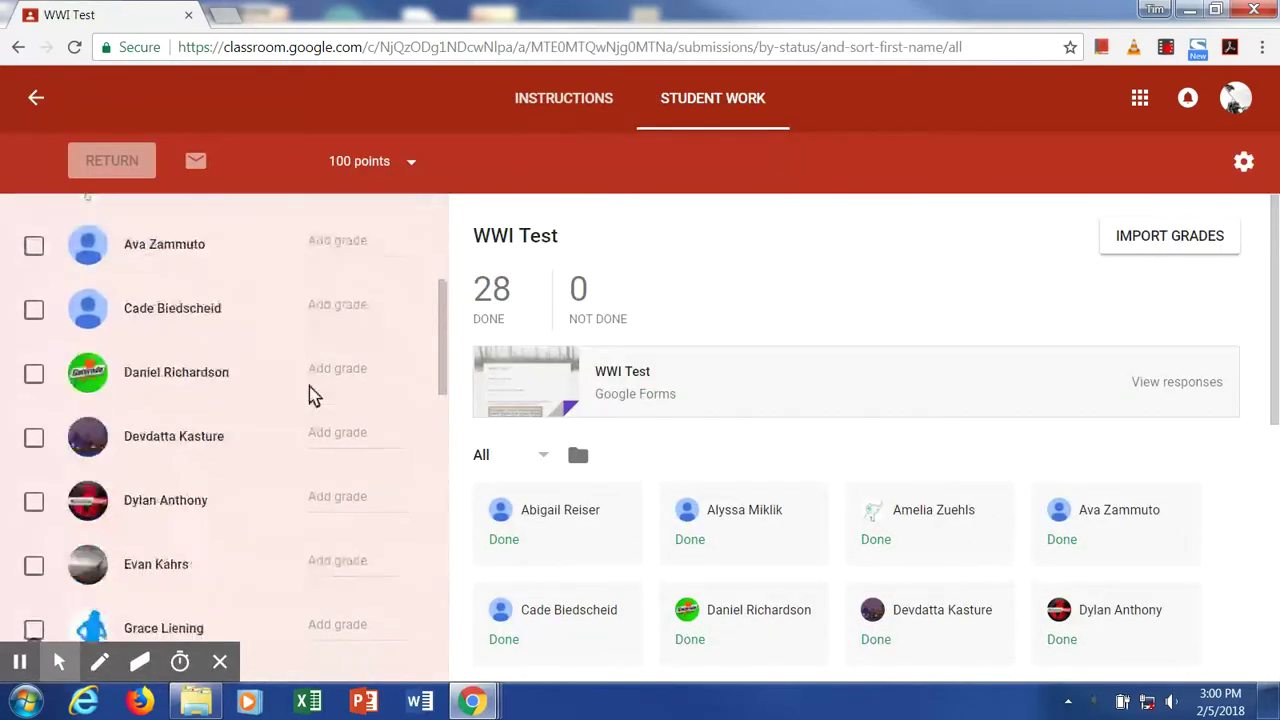
scroll(314, 396, "down", 6)
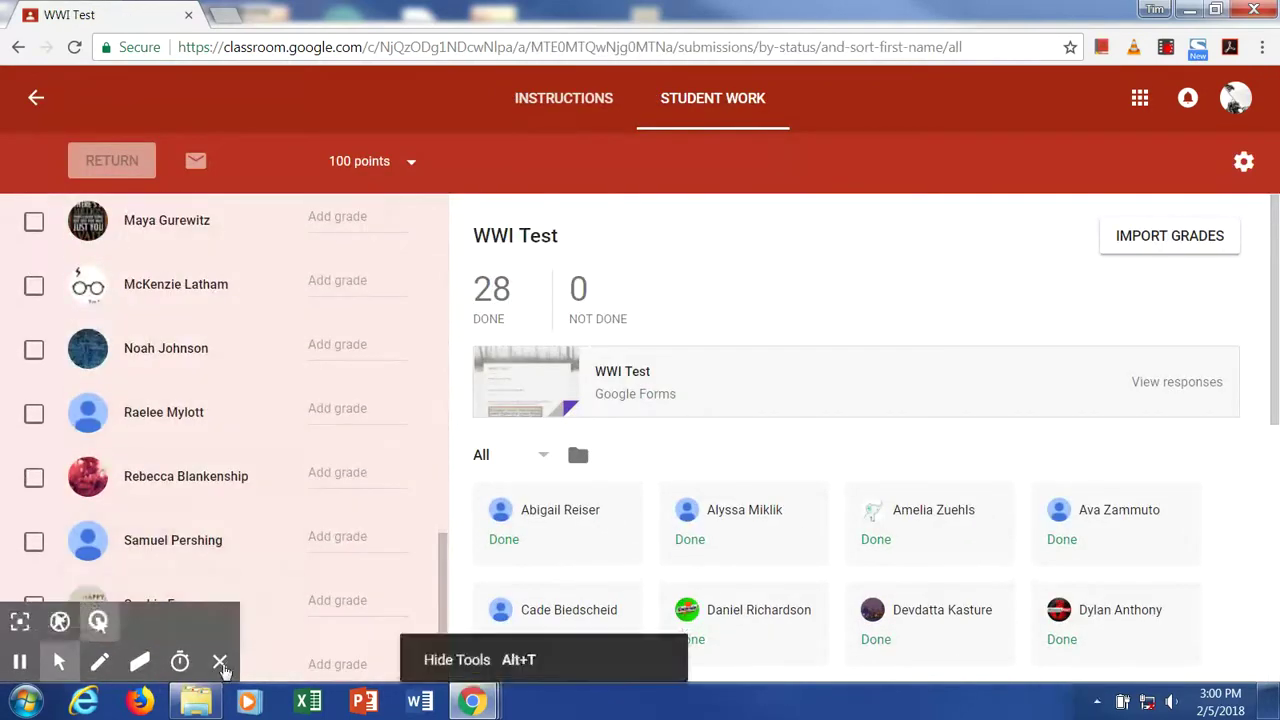
left_click(220, 663)
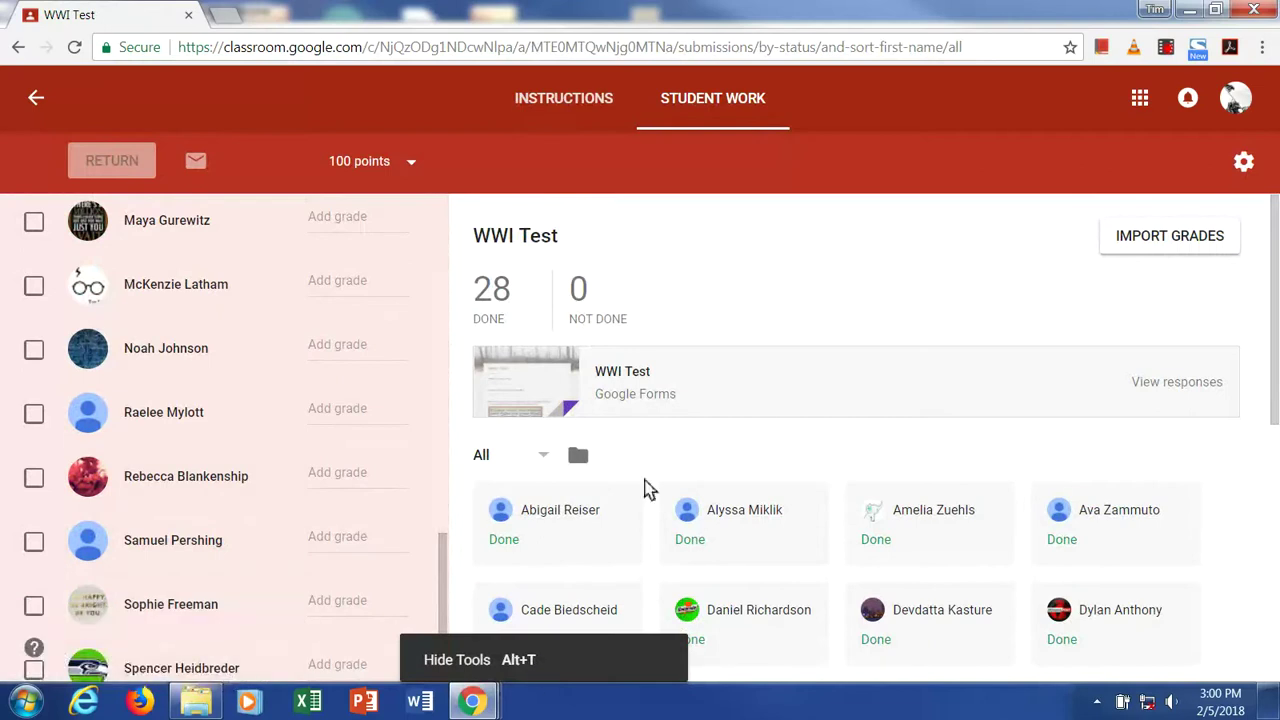
scroll(405, 333, "up", 2)
scroll(412, 334, "down", 1)
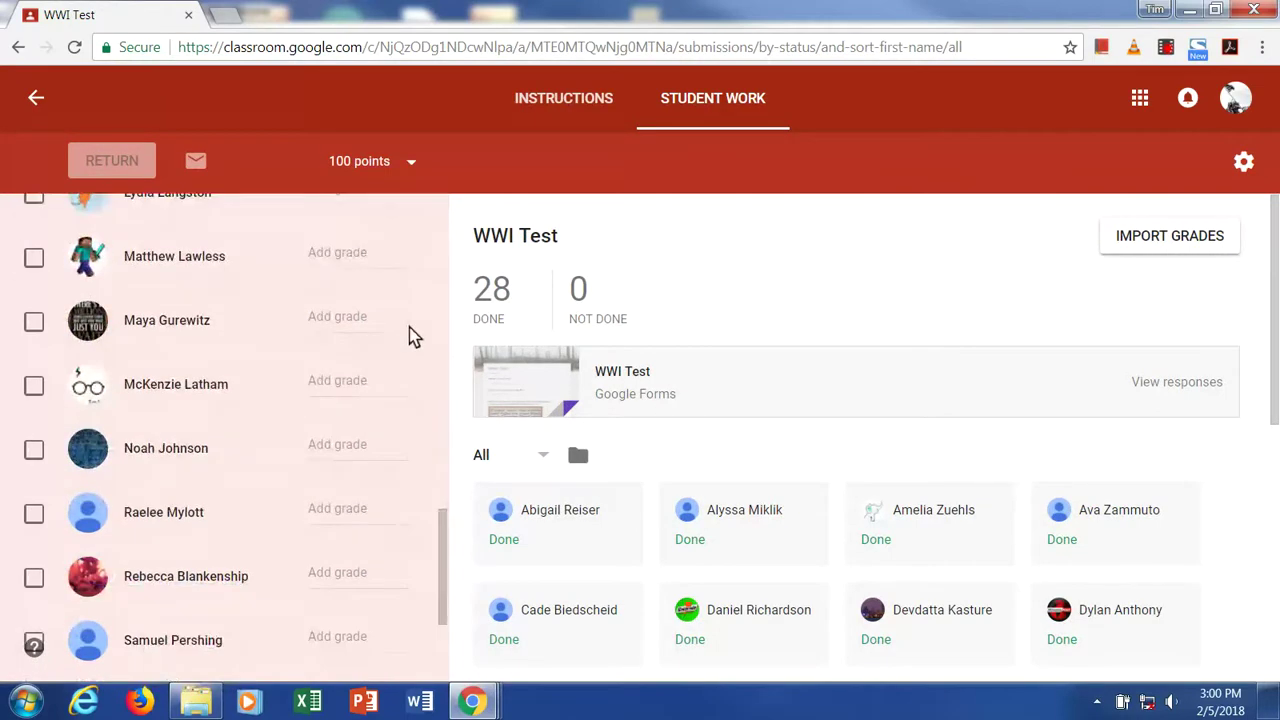
scroll(413, 336, "up", 3)
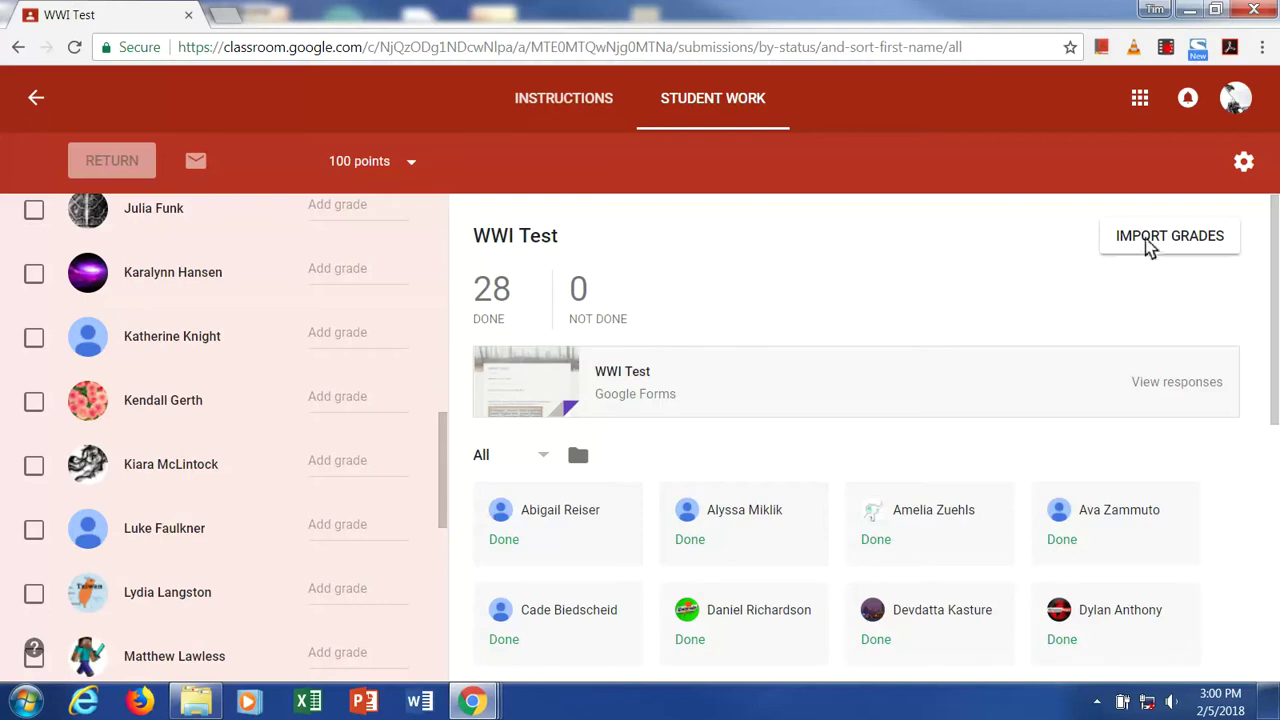
Import the WWI Test form grades into Classroom and check the scores down the student list.
left_click(1150, 246)
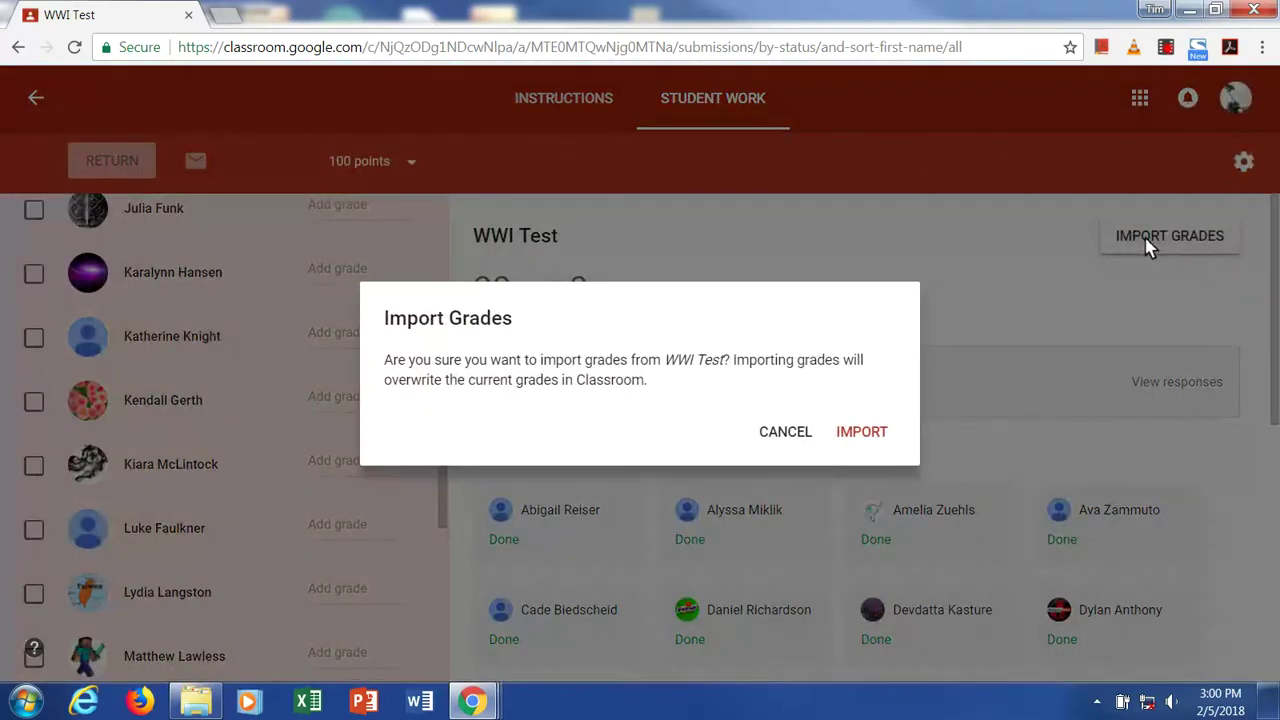
left_click(870, 435)
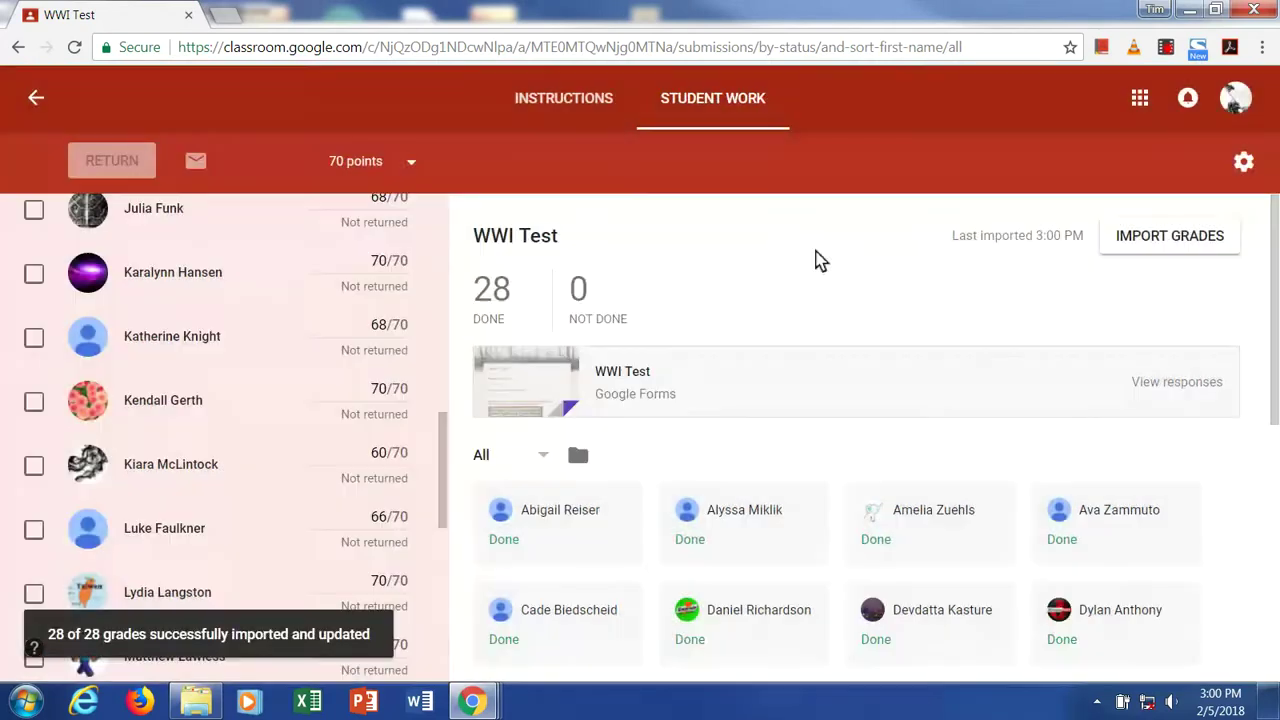
scroll(380, 318, "down", 1)
scroll(375, 312, "down", 6)
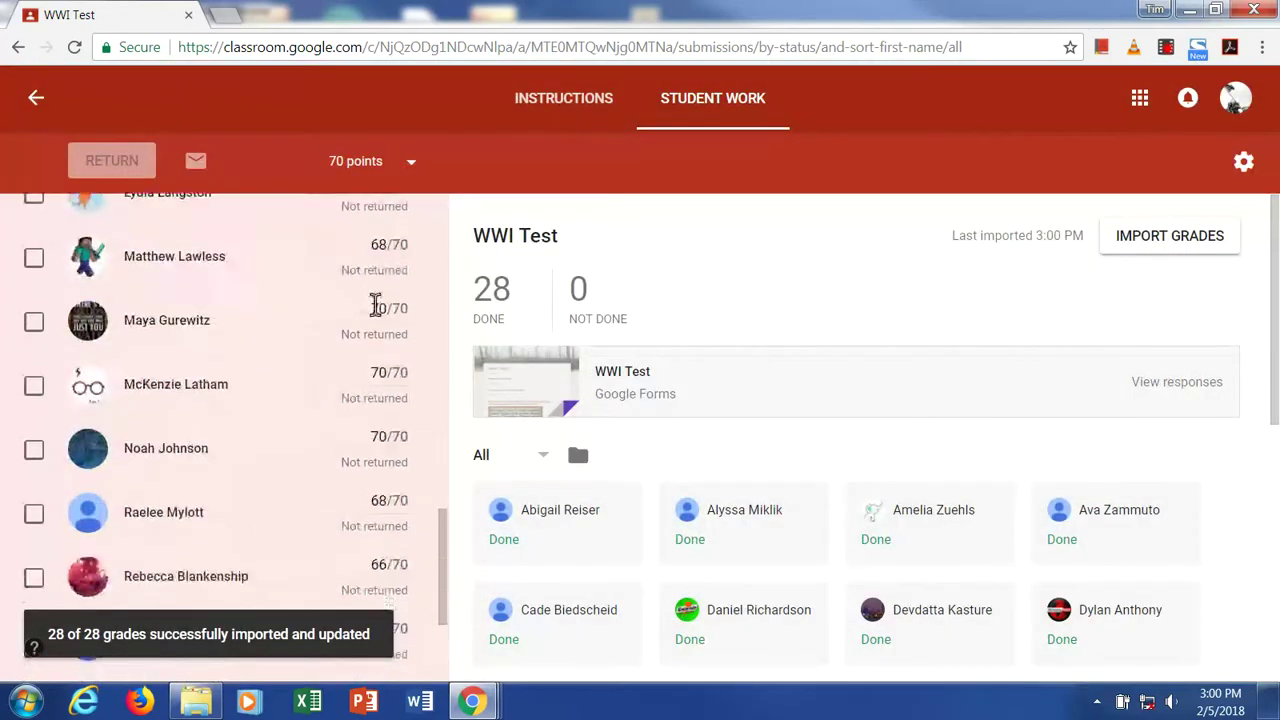
scroll(375, 304, "up", 11)
scroll(375, 304, "up", 5)
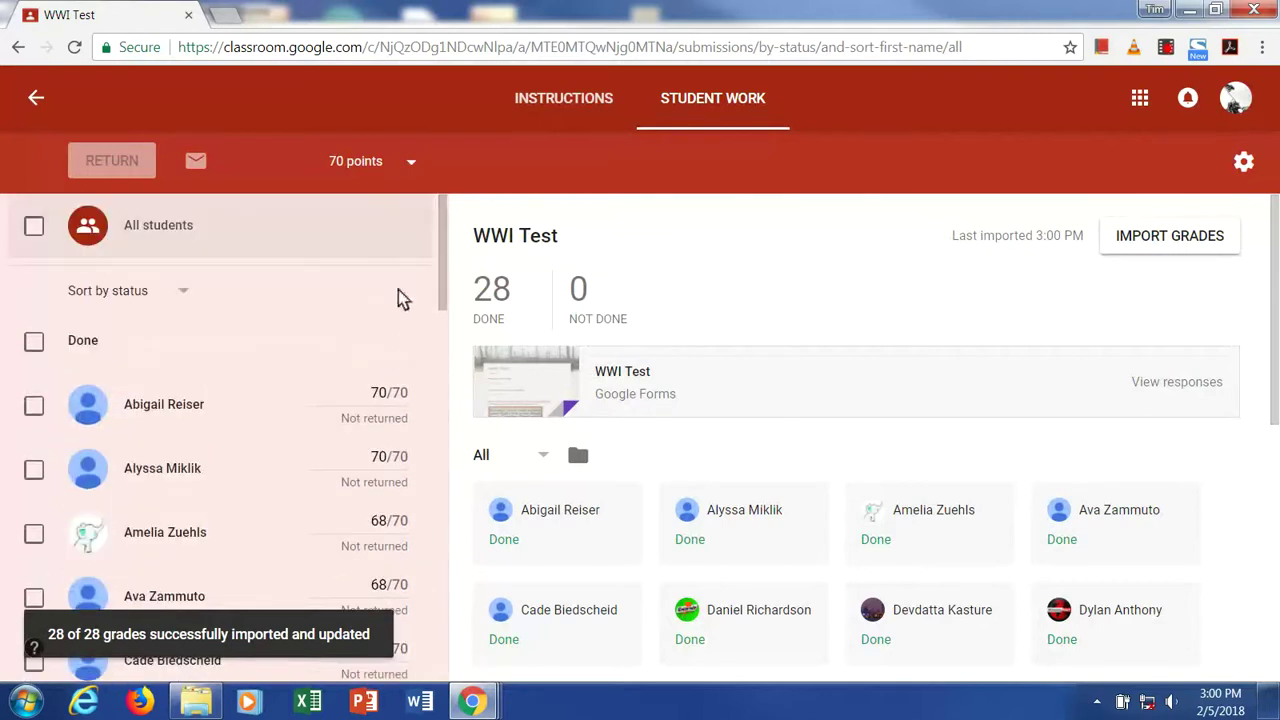
Return to the class stream and look through its recent posts.
left_click(36, 97)
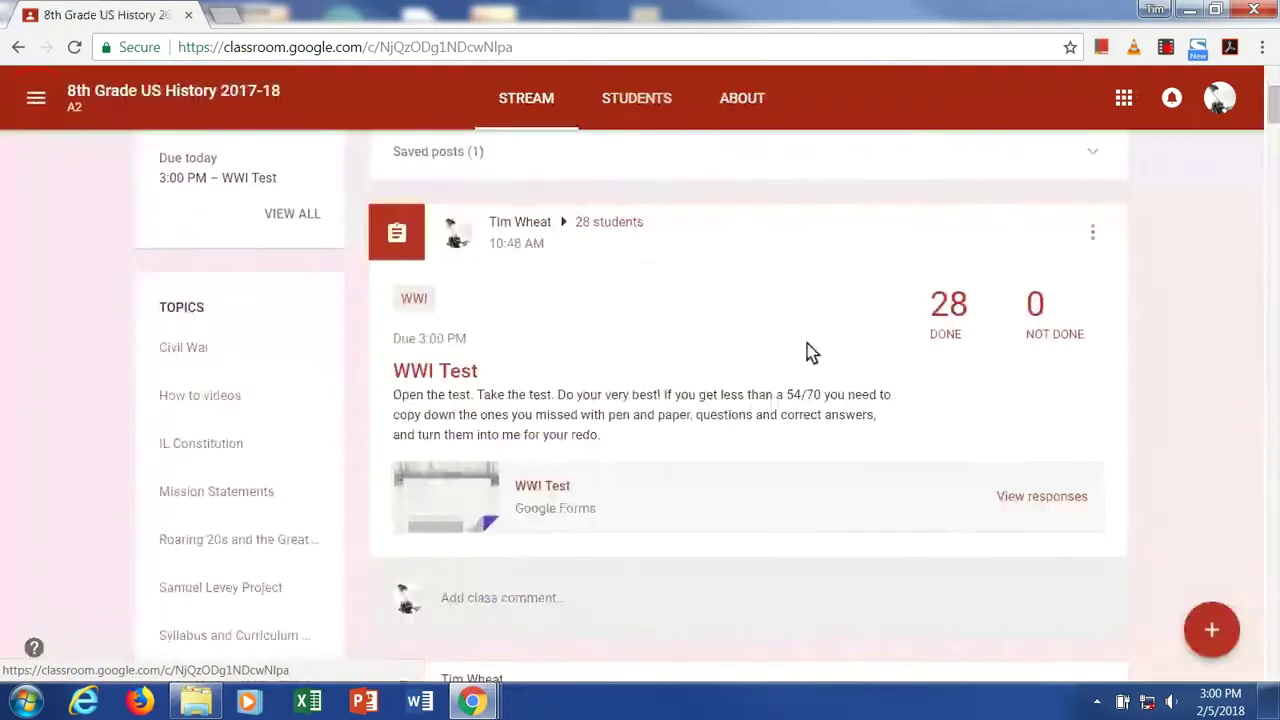
scroll(1077, 423, "down", 1)
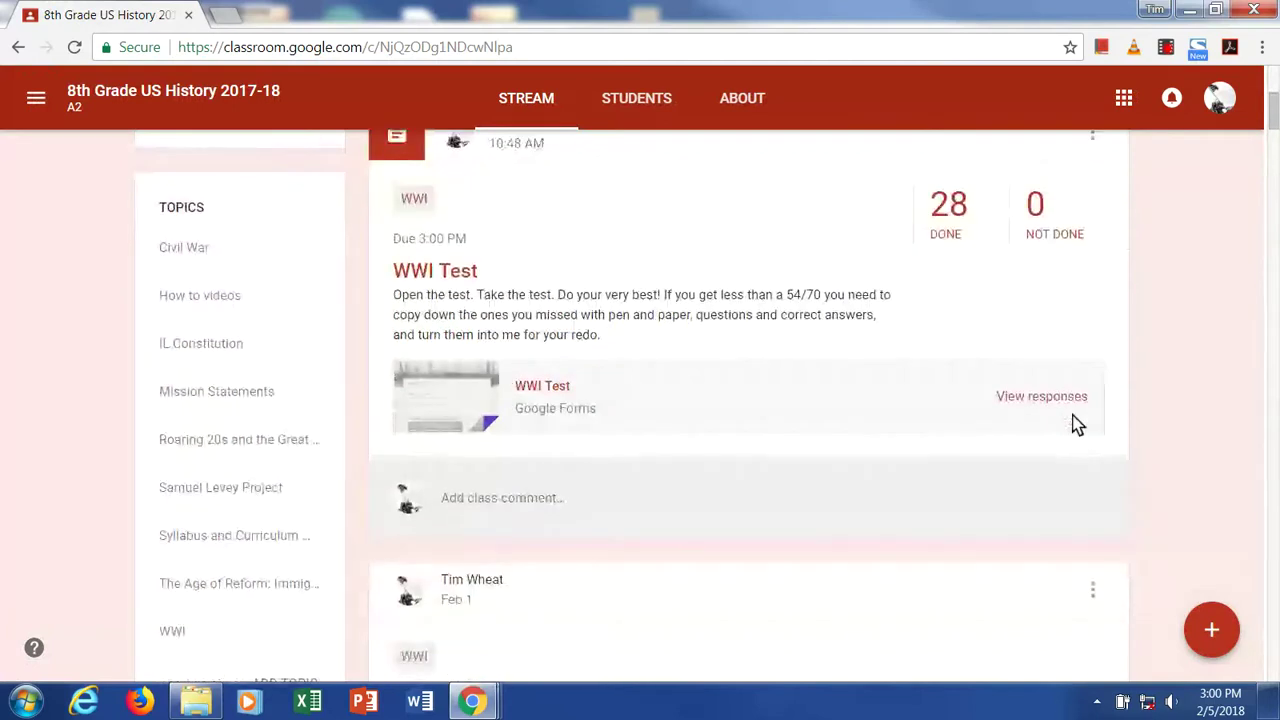
scroll(1108, 414, "down", 3)
scroll(1110, 405, "down", 8)
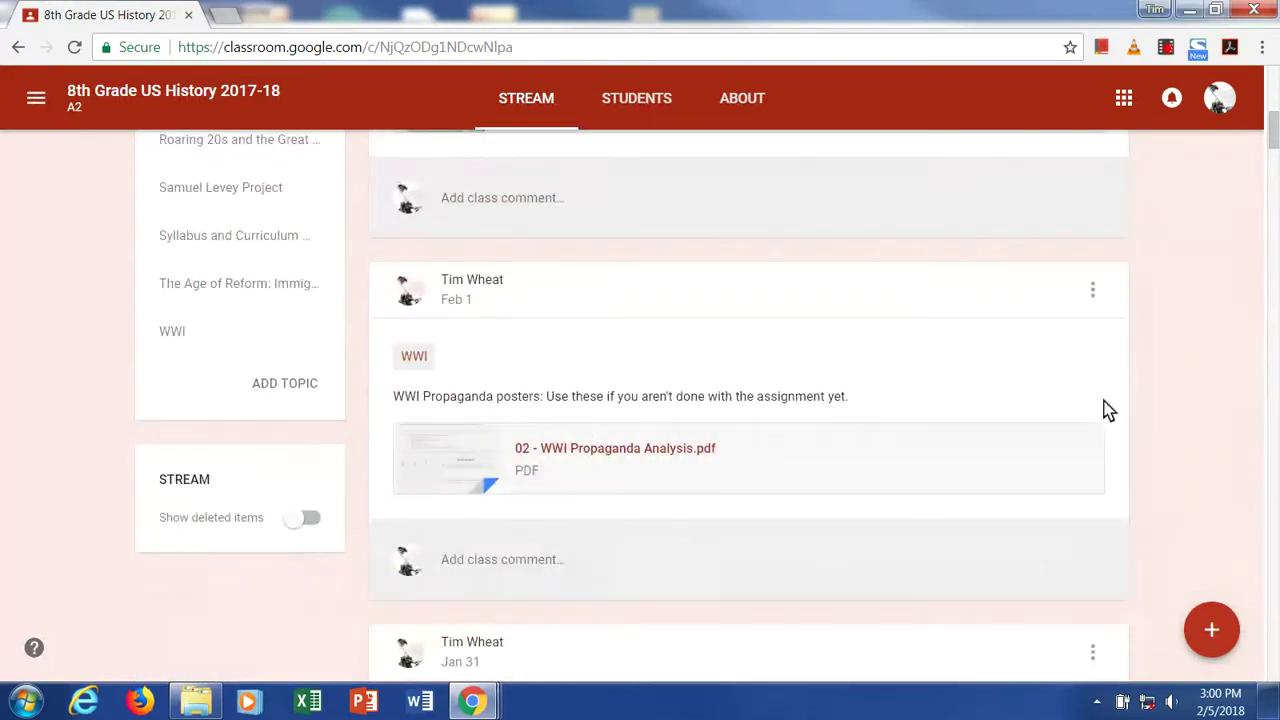
scroll(1126, 401, "up", 12)
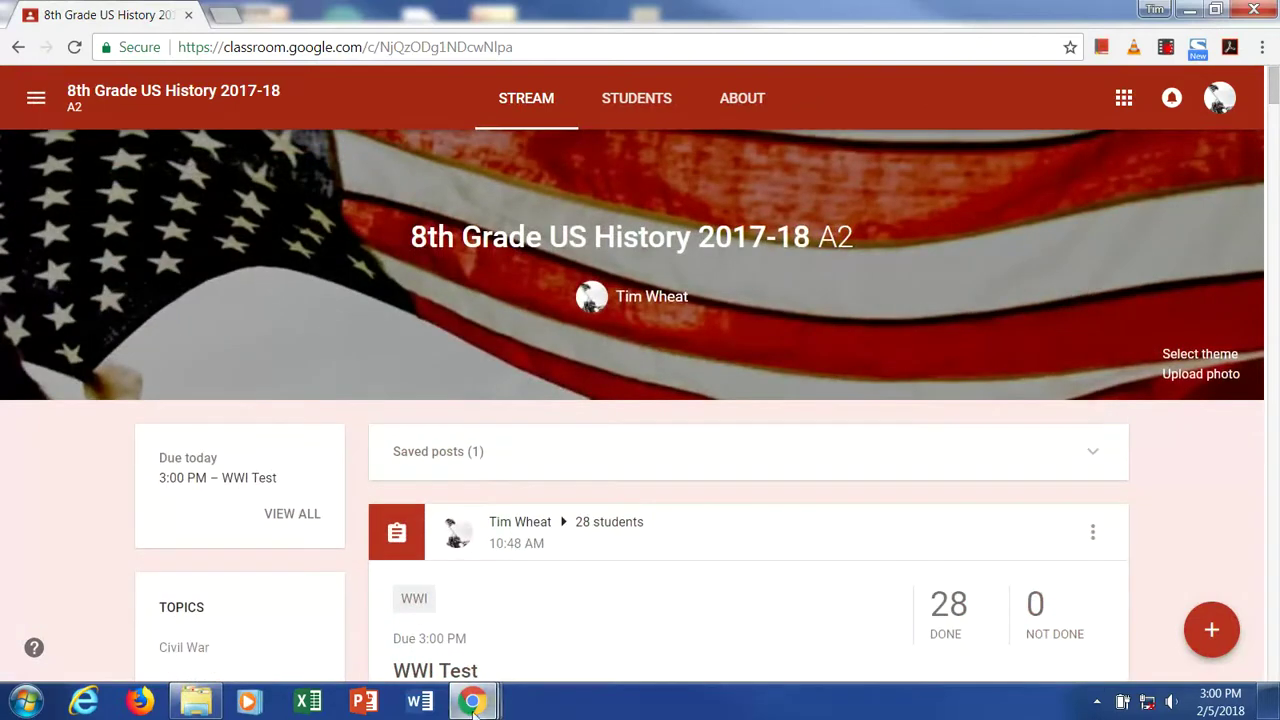
Switch to the Skyward gradebook window and open Advanced Export/Import for the class's assignments.
mouse_move(472, 701)
left_click(694, 622)
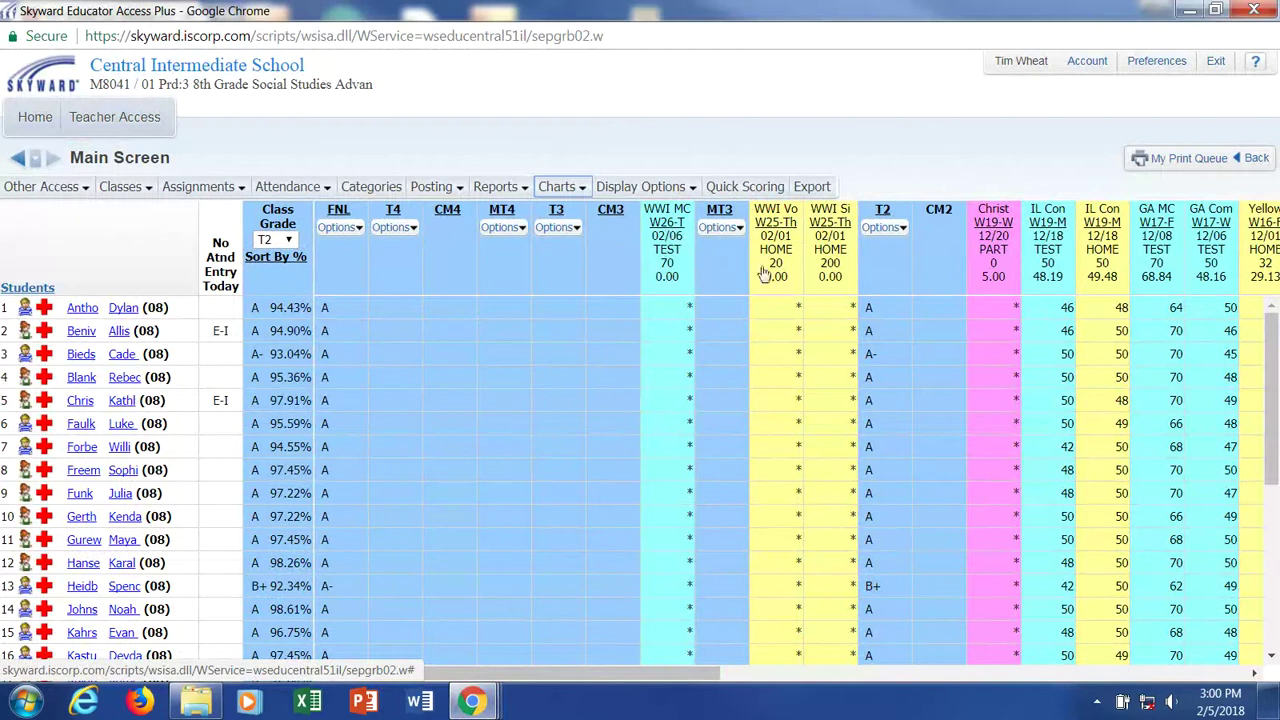
left_click(226, 187)
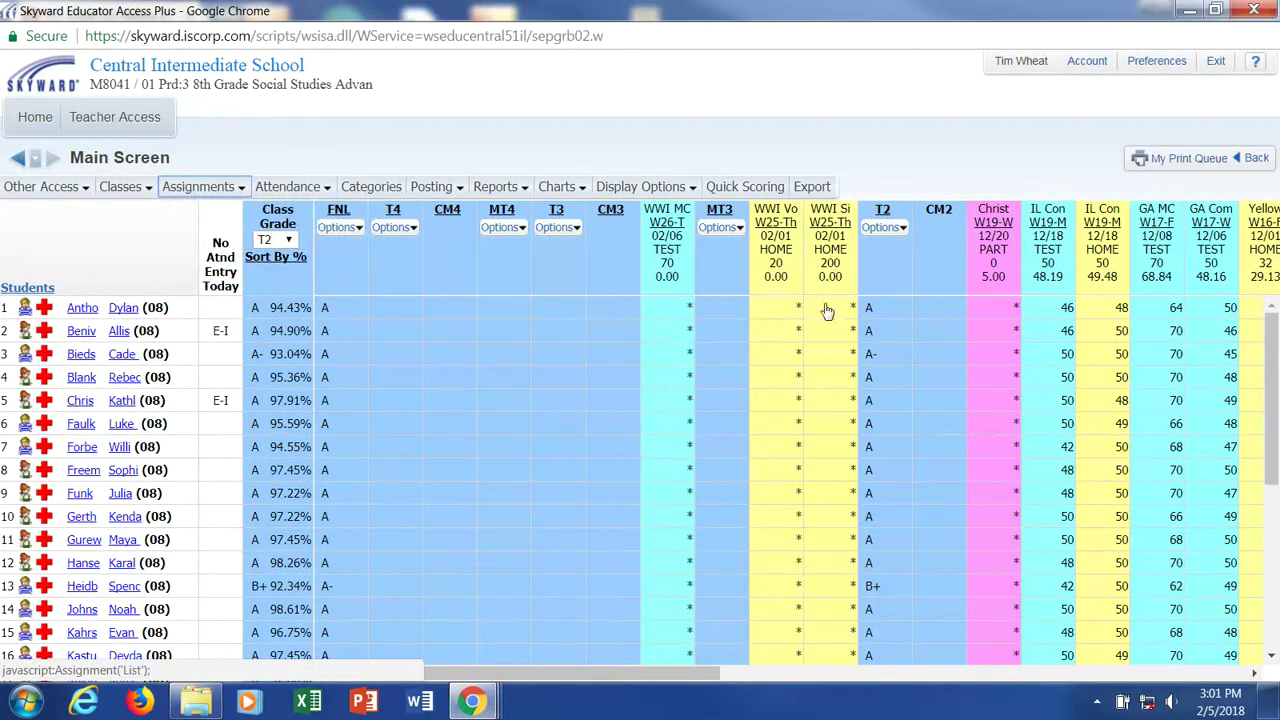
left_click(226, 189)
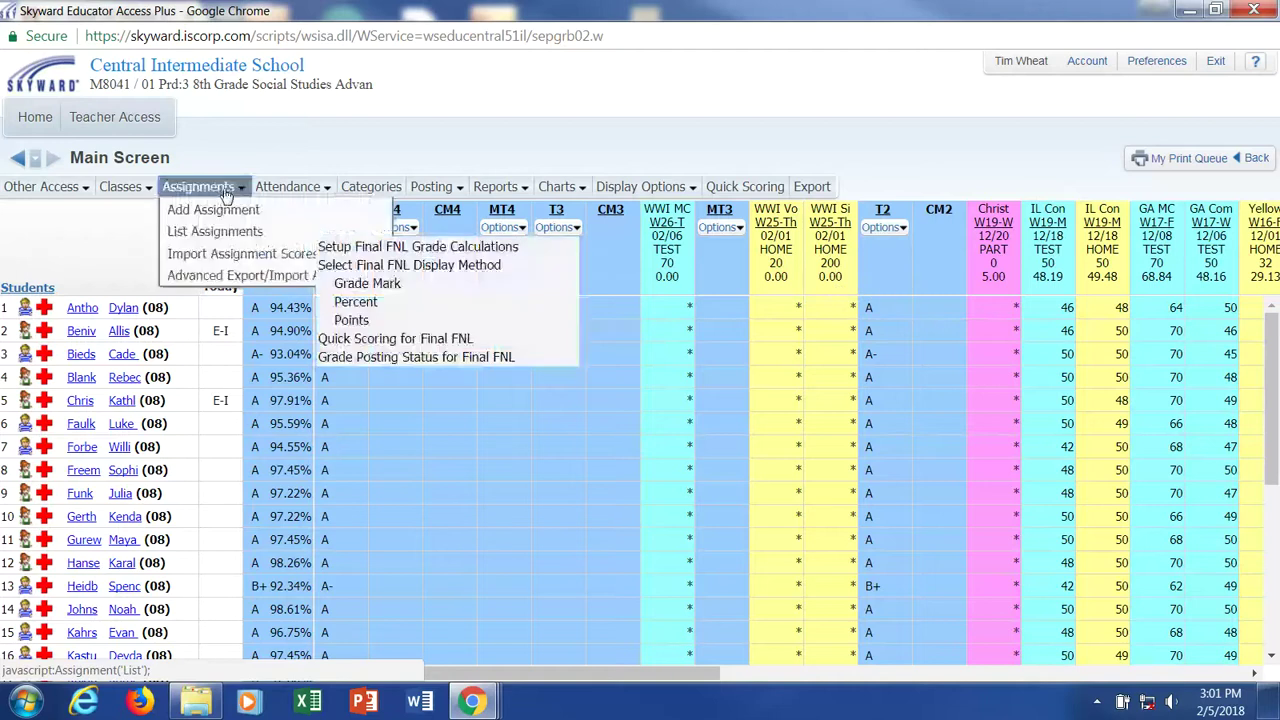
left_click(252, 280)
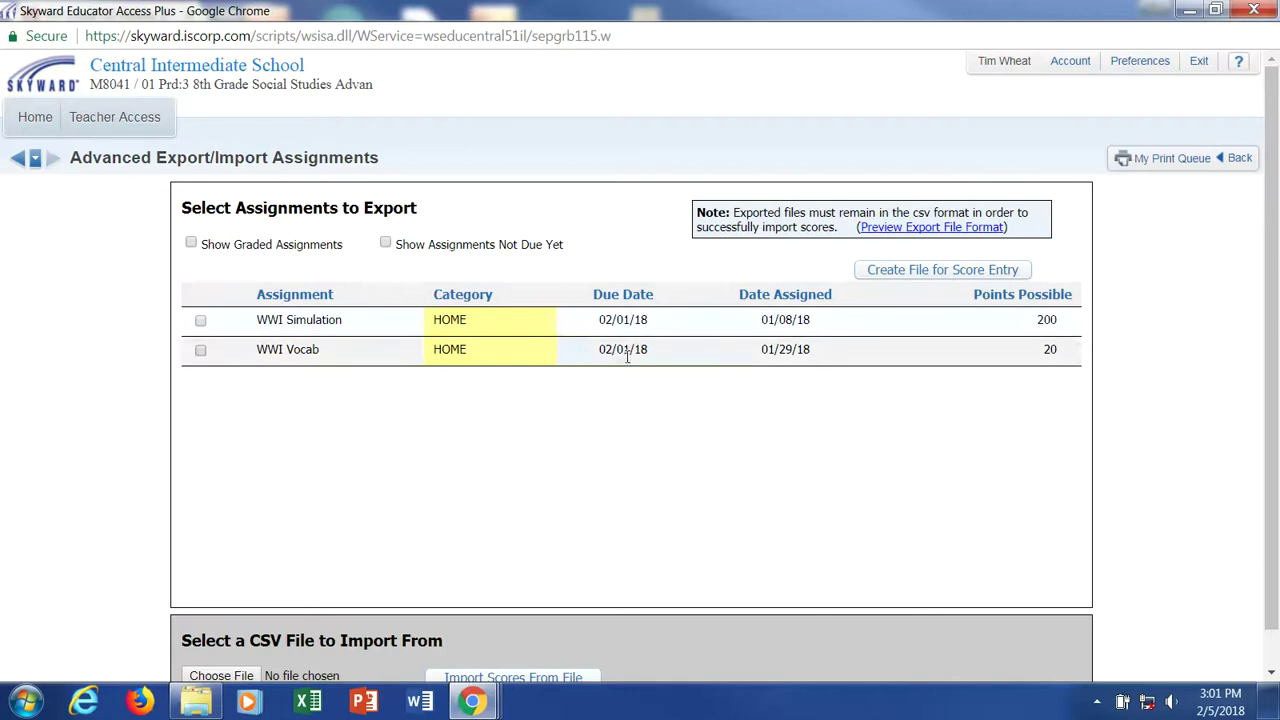
Include assignments not due yet in the export list and try to create the score entry file without selecting any assignment.
left_click(386, 245)
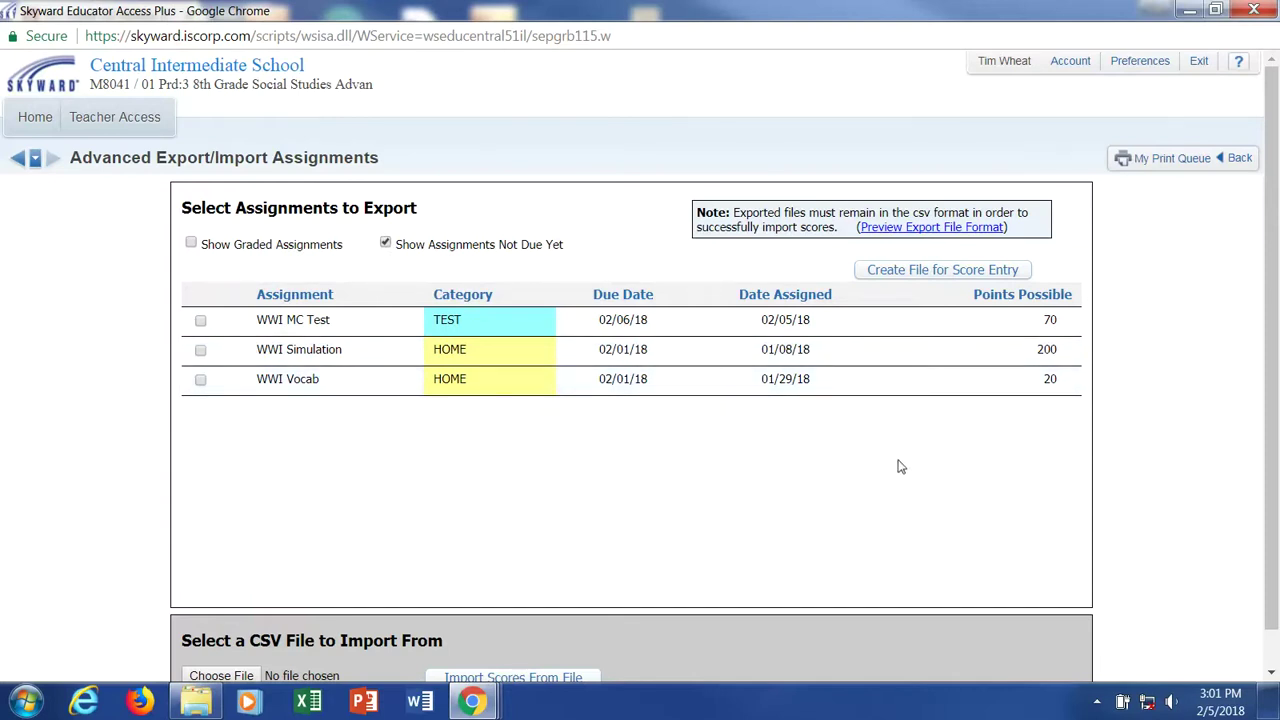
scroll(898, 467, "down", 1)
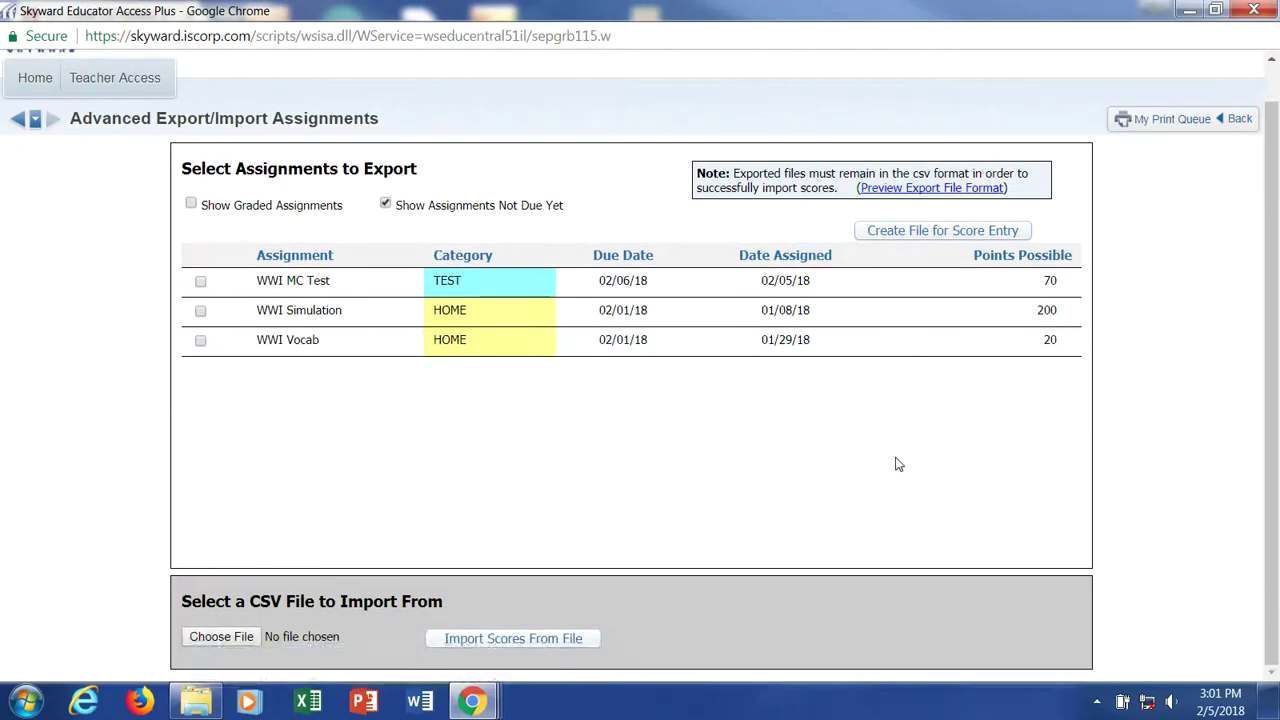
left_click(925, 232)
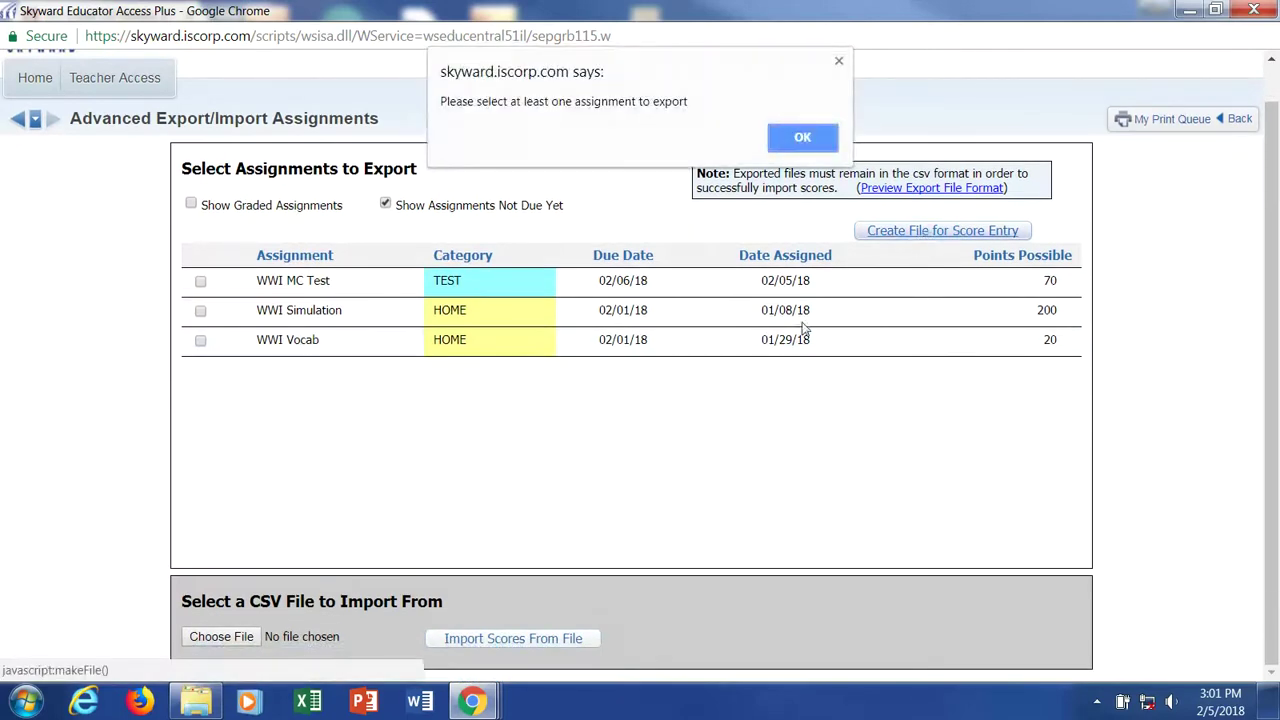
left_click(800, 137)
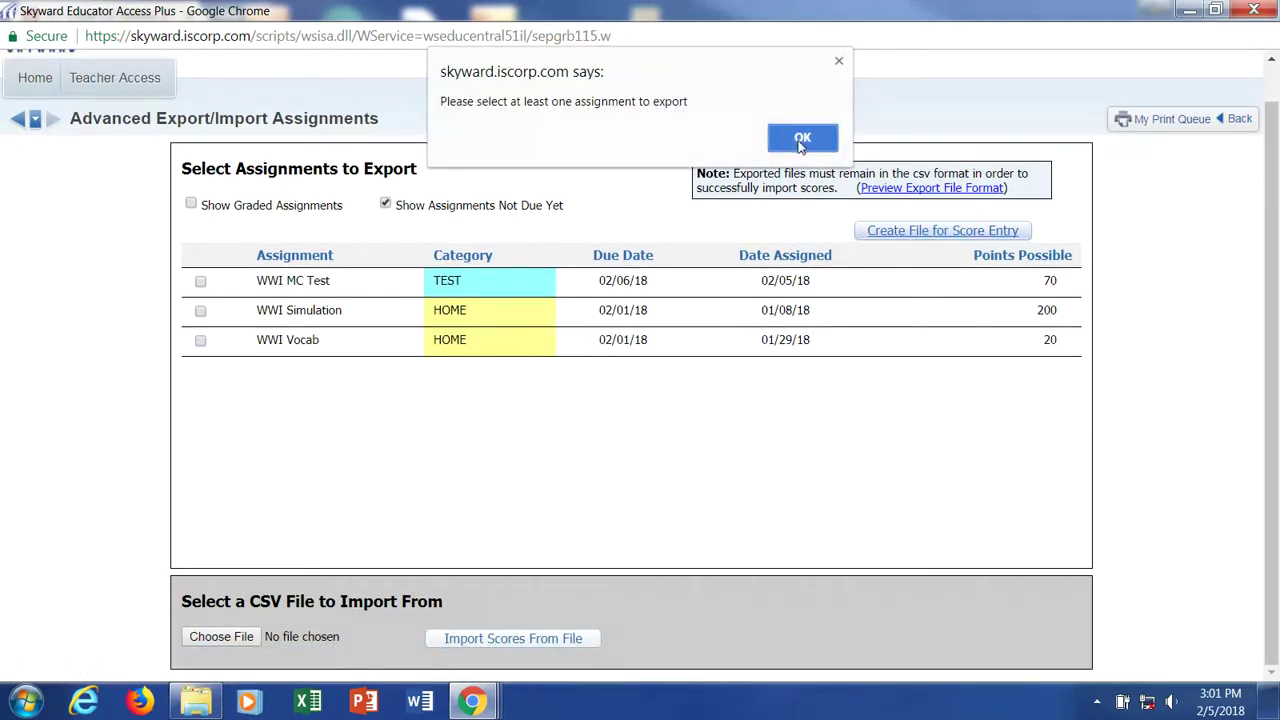
Select WWI MC Test, WWI Simulation and WWI Vocab for export and create the file for score entry.
left_click(200, 282)
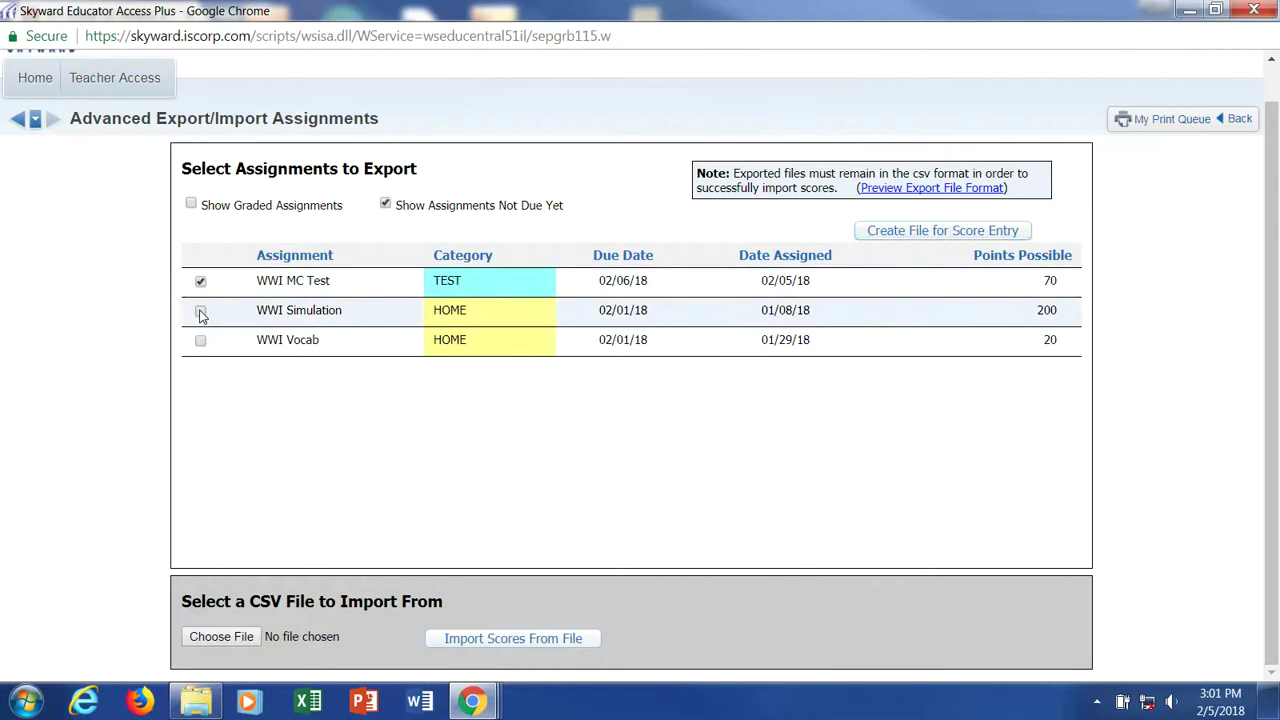
left_click(200, 311)
left_click(200, 341)
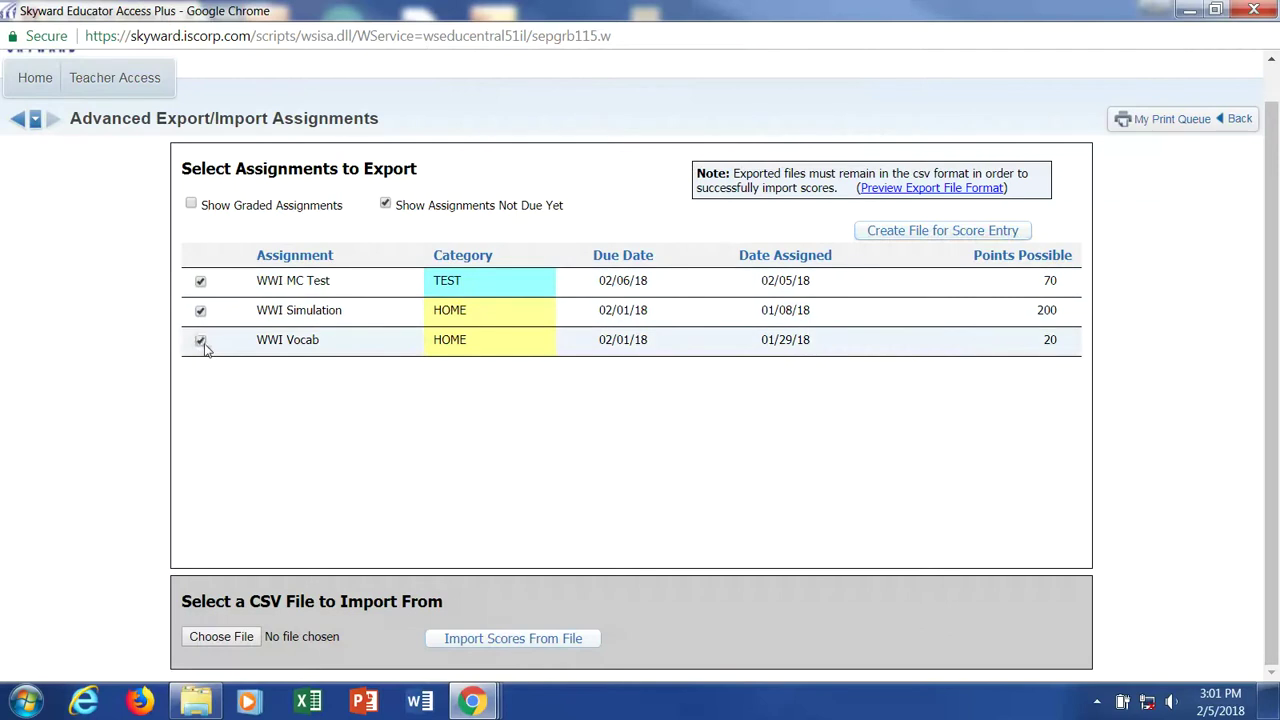
left_click(938, 234)
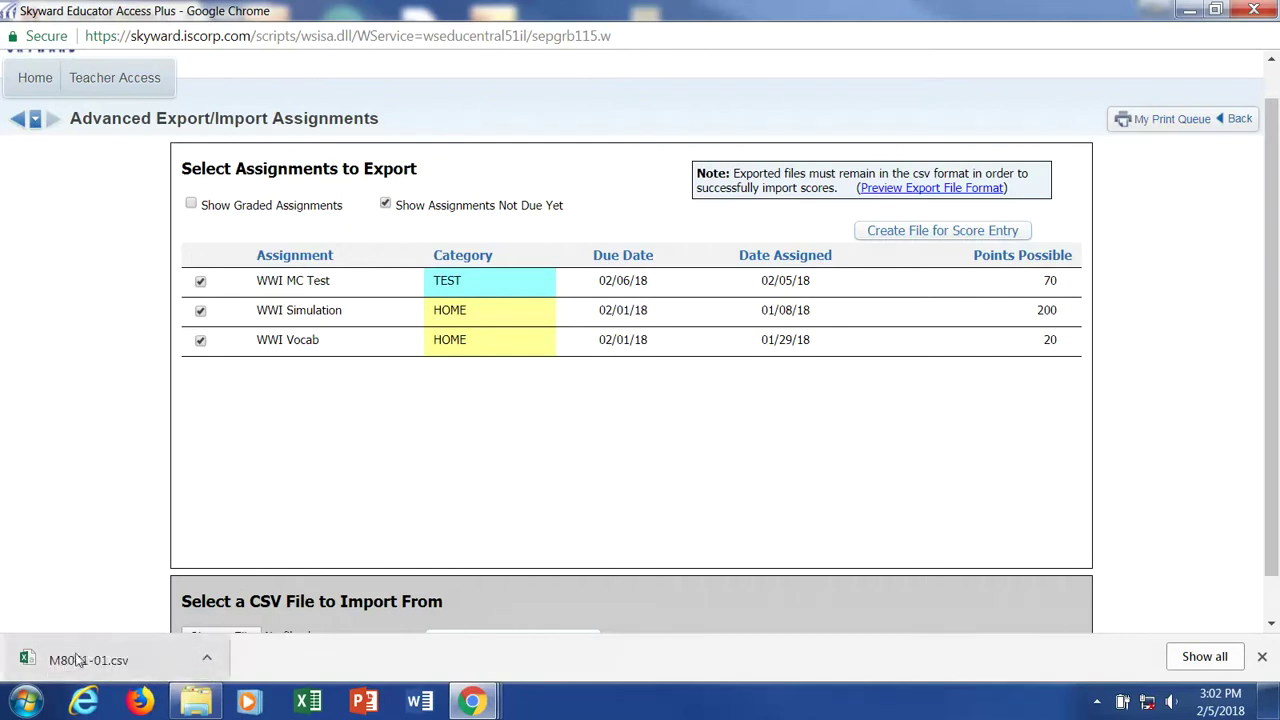
Open the exported M8041-01 file from the Downloads folder in Excel, maximize it and look through its assignment sections.
left_click(200, 707)
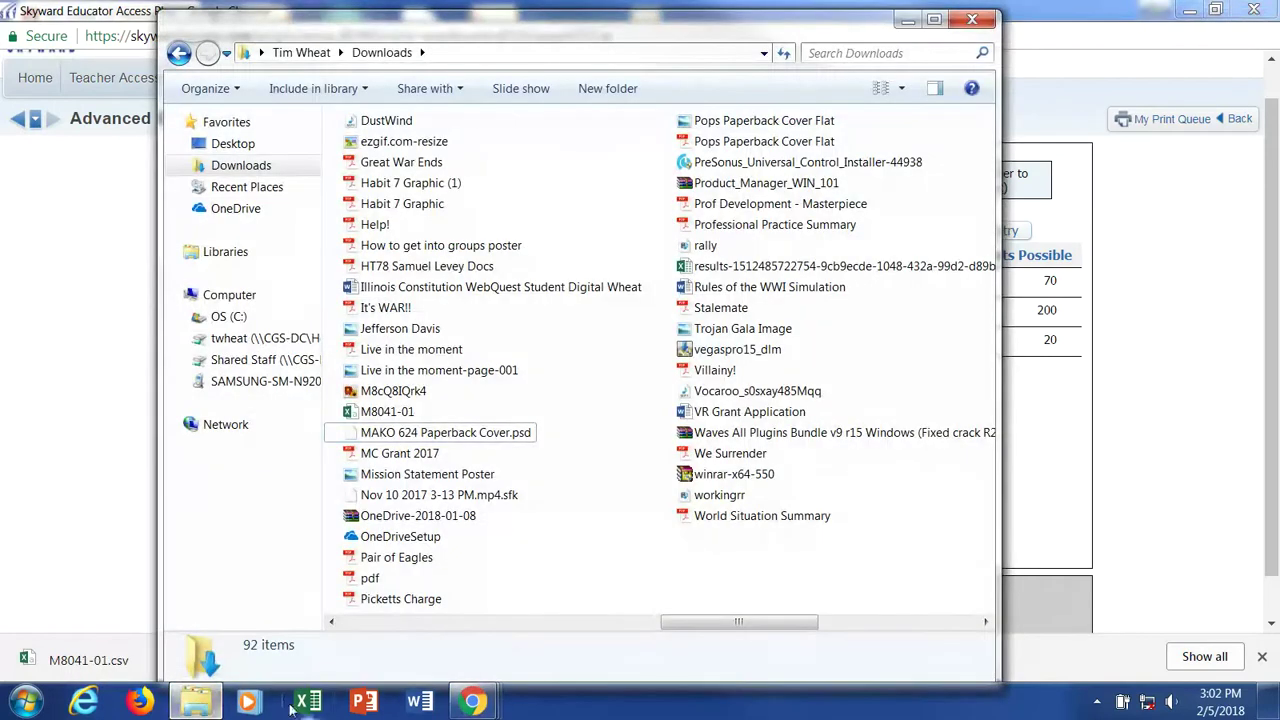
left_click(405, 414)
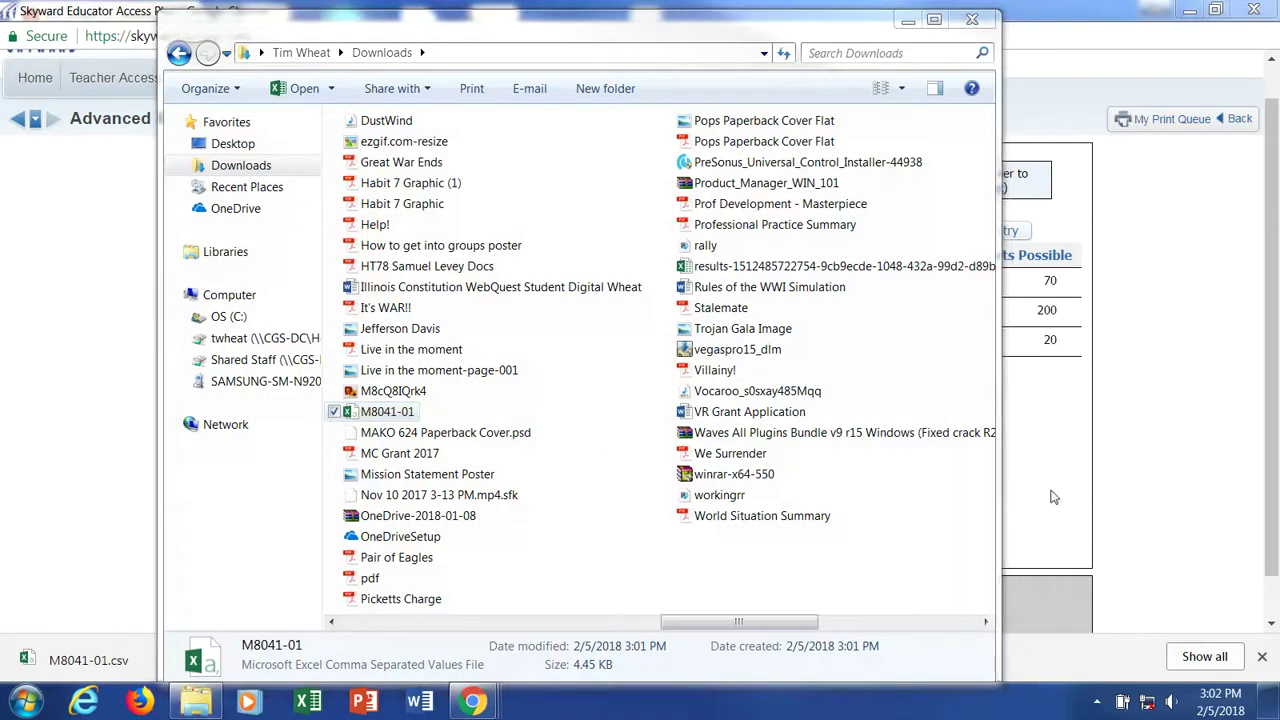
left_click(907, 19)
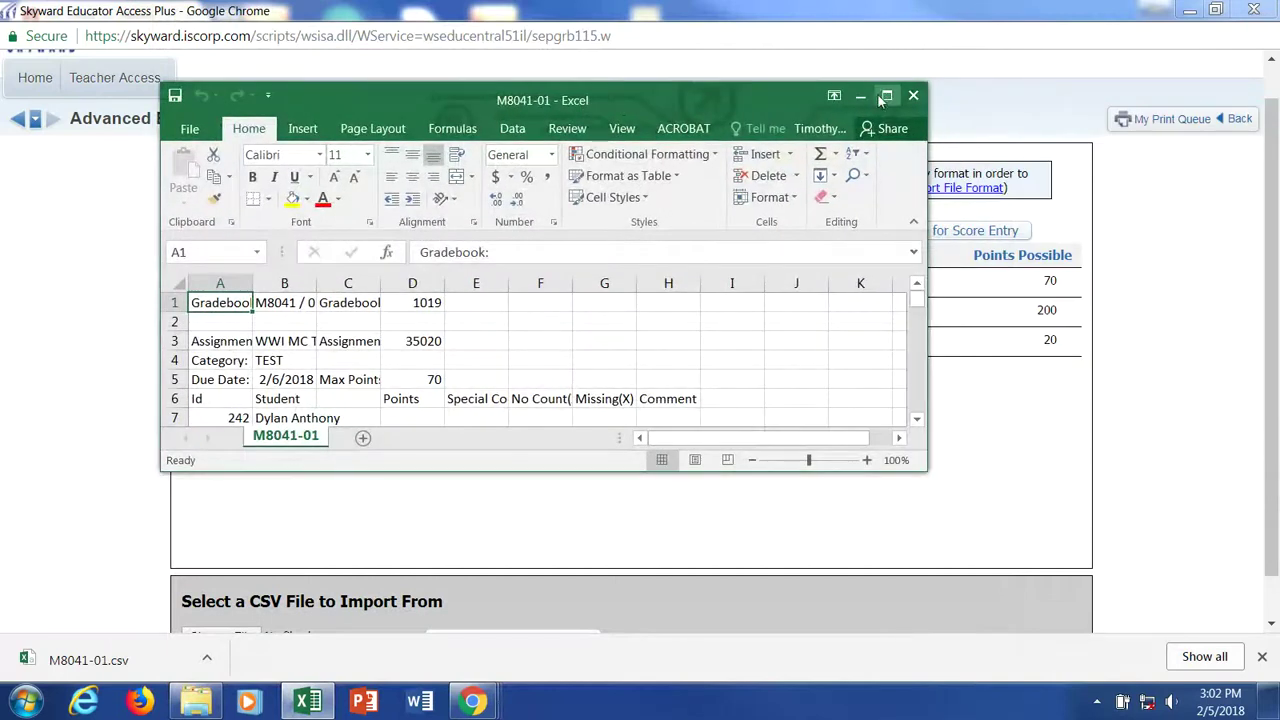
left_click(886, 96)
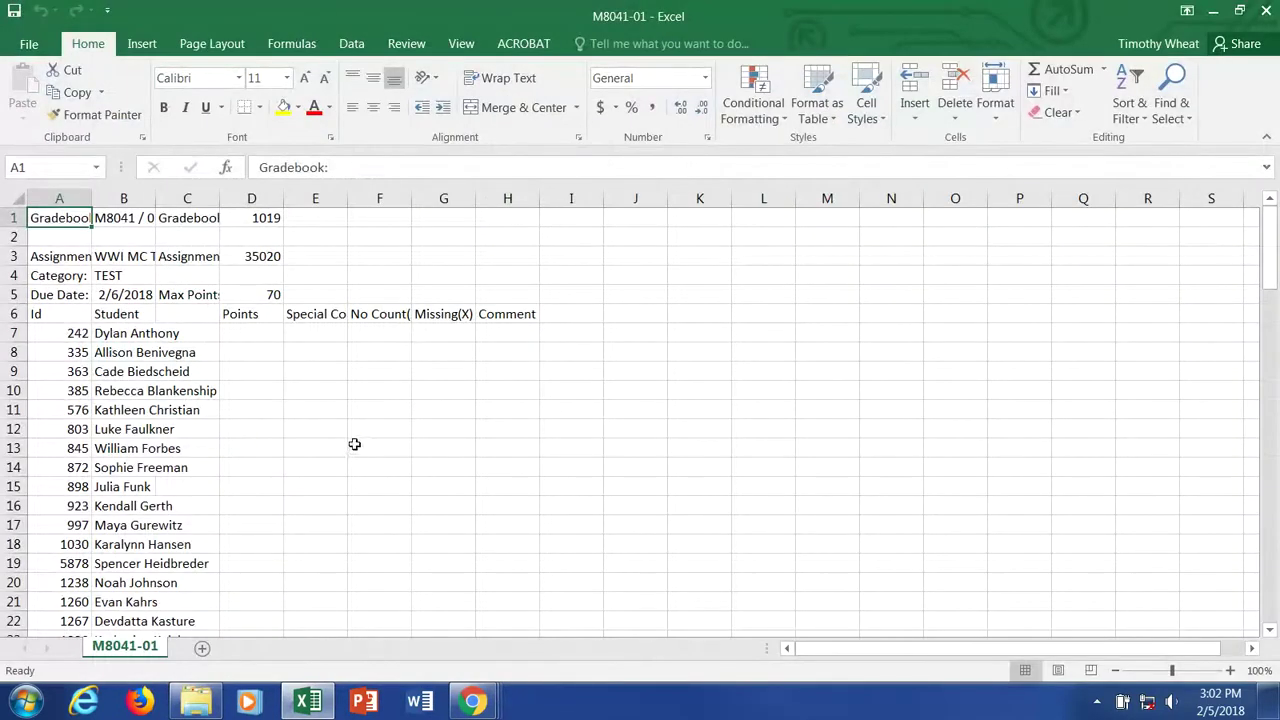
scroll(357, 352, "down", 20)
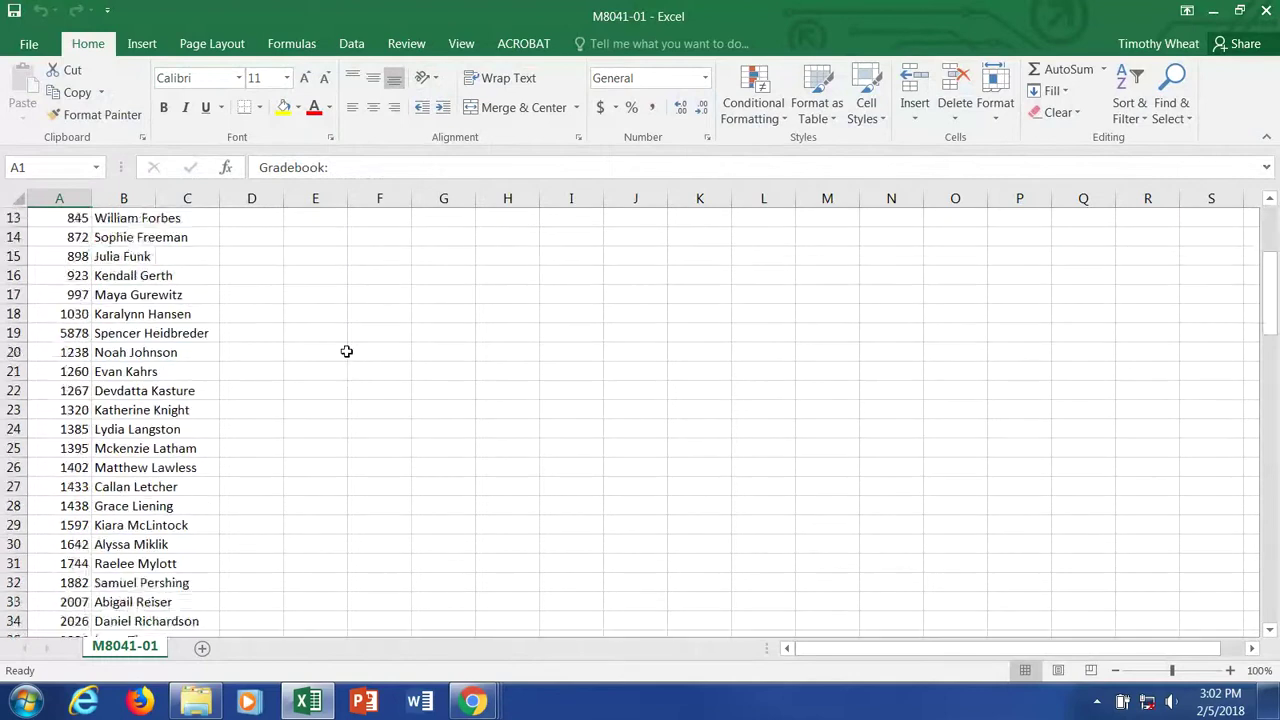
scroll(366, 353, "down", 8)
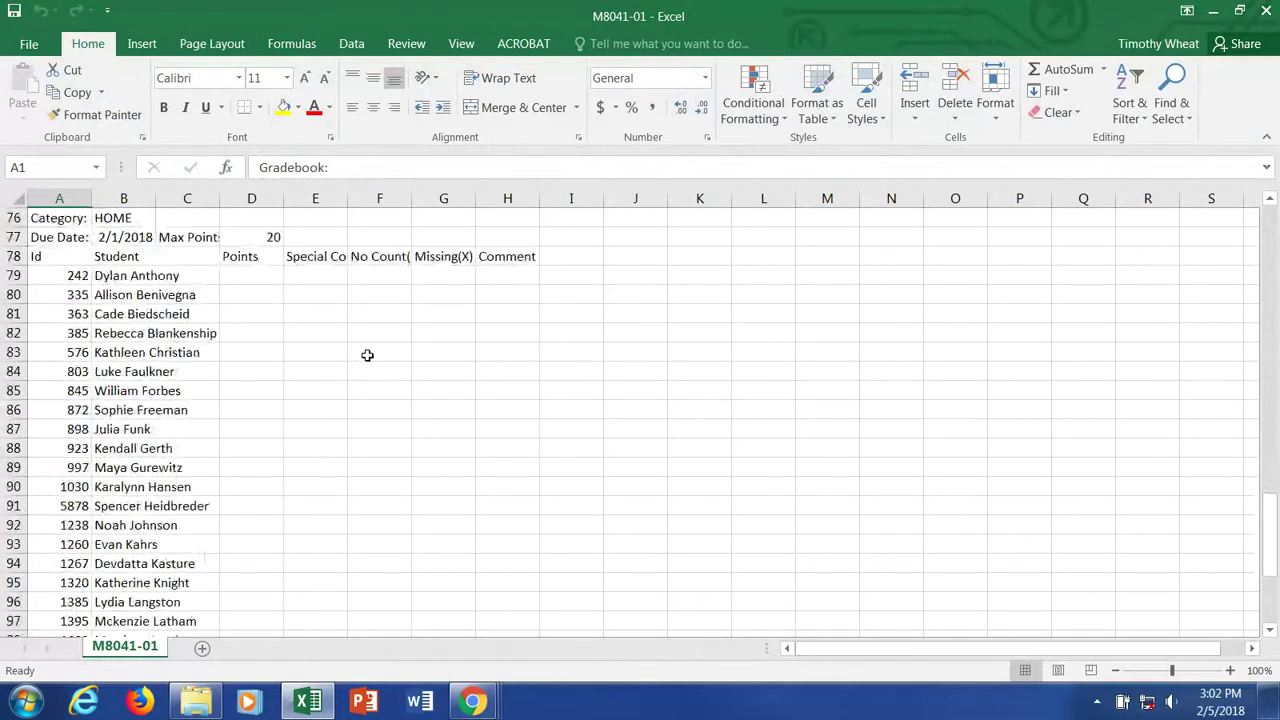
Switch back to the Google Classroom stream and open the student work for the WWI Test assignment.
scroll(370, 354, "up", 17)
scroll(372, 354, "up", 12)
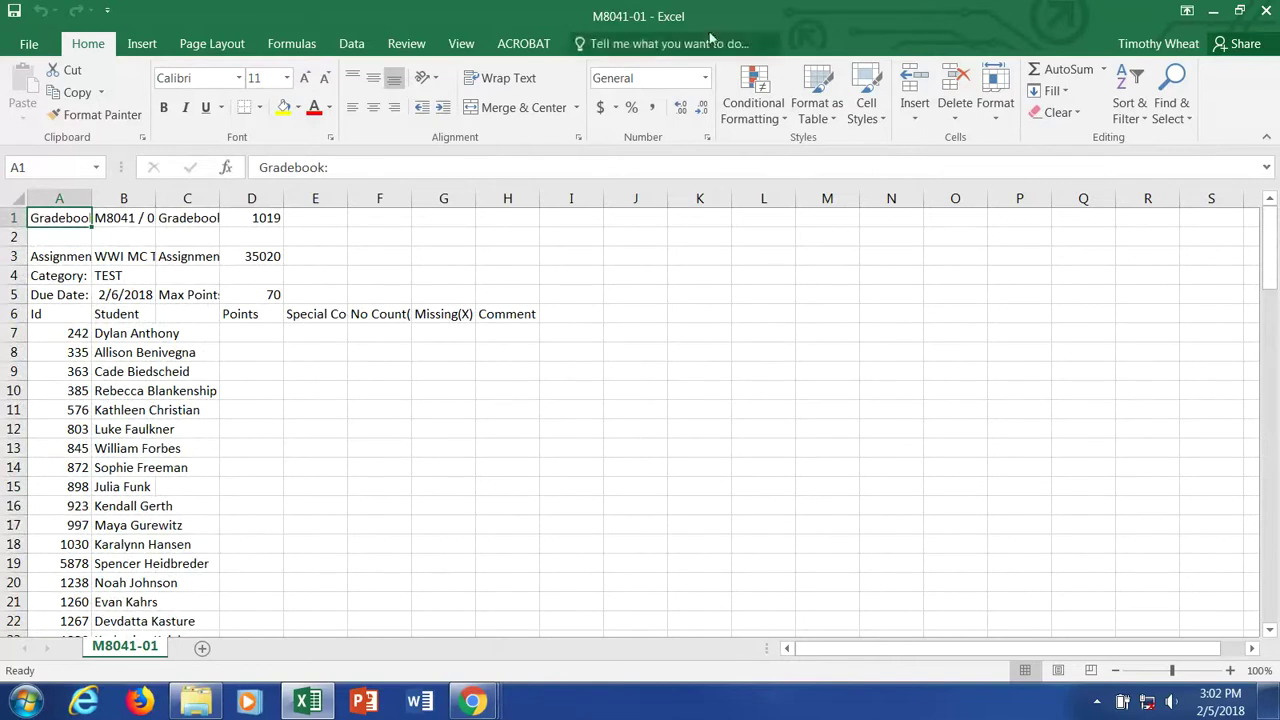
left_click(1214, 12)
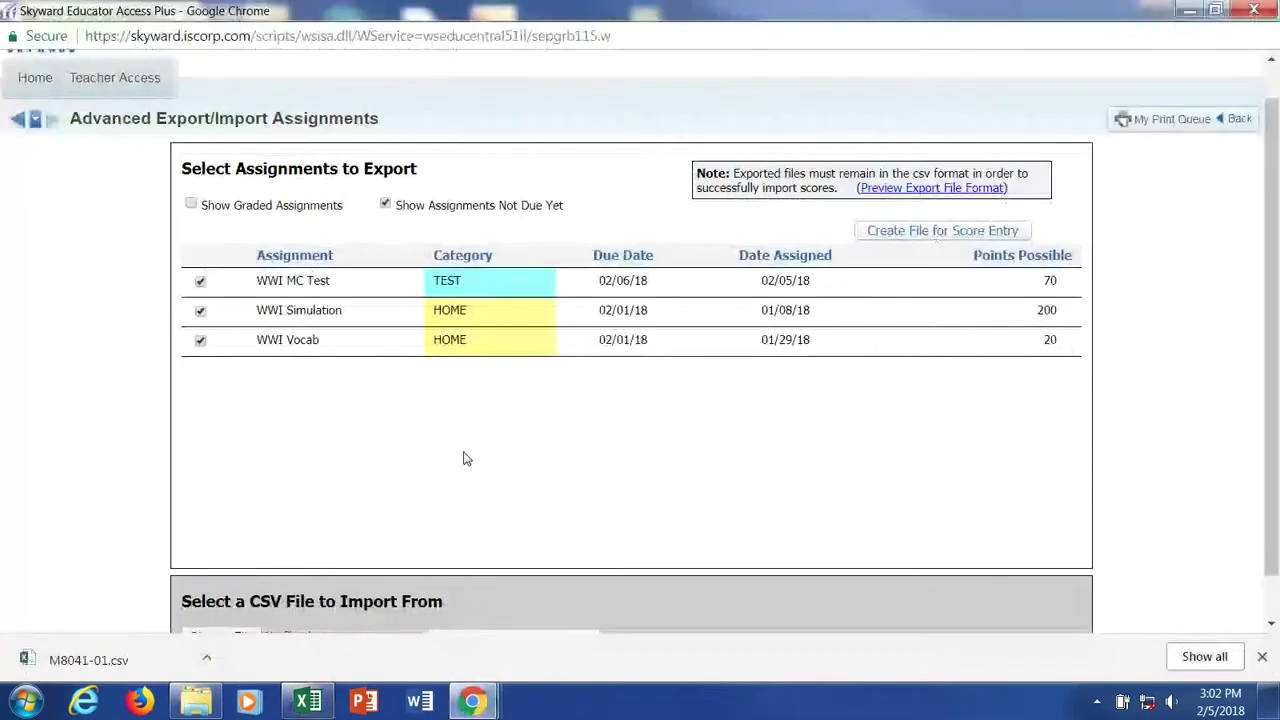
left_click(1189, 10)
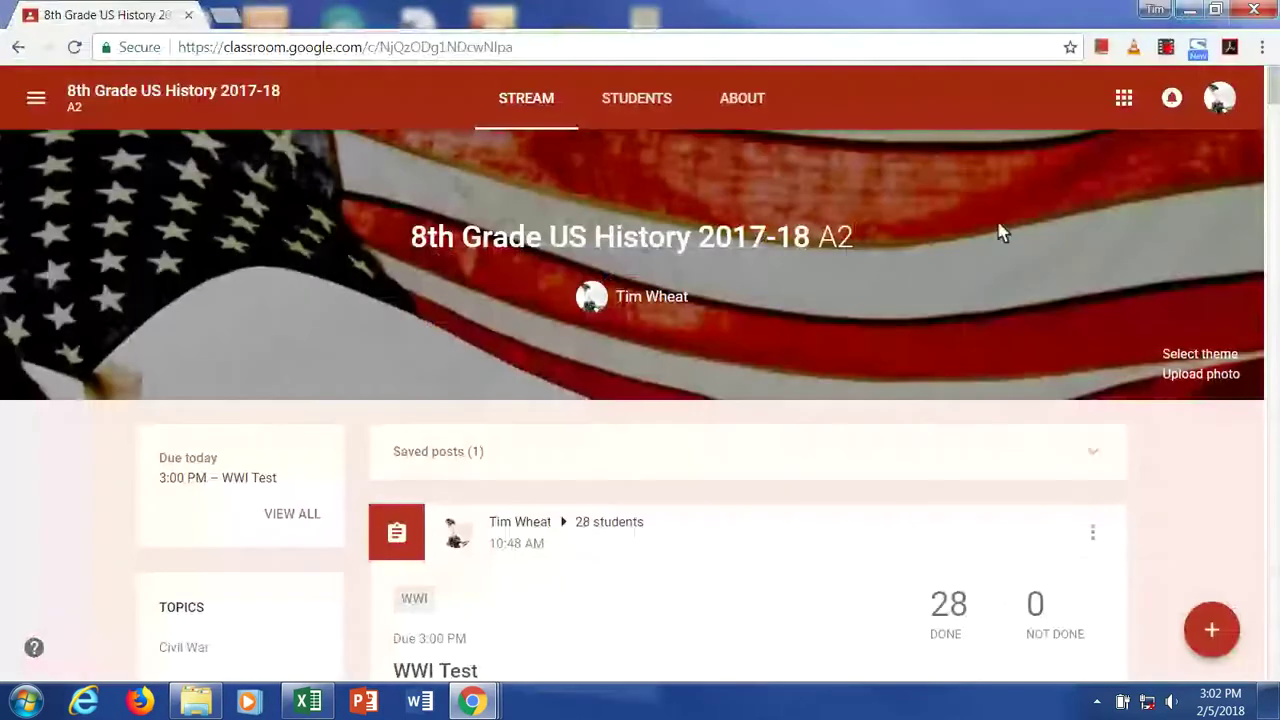
scroll(1019, 354, "down", 1)
scroll(1019, 350, "down", 2)
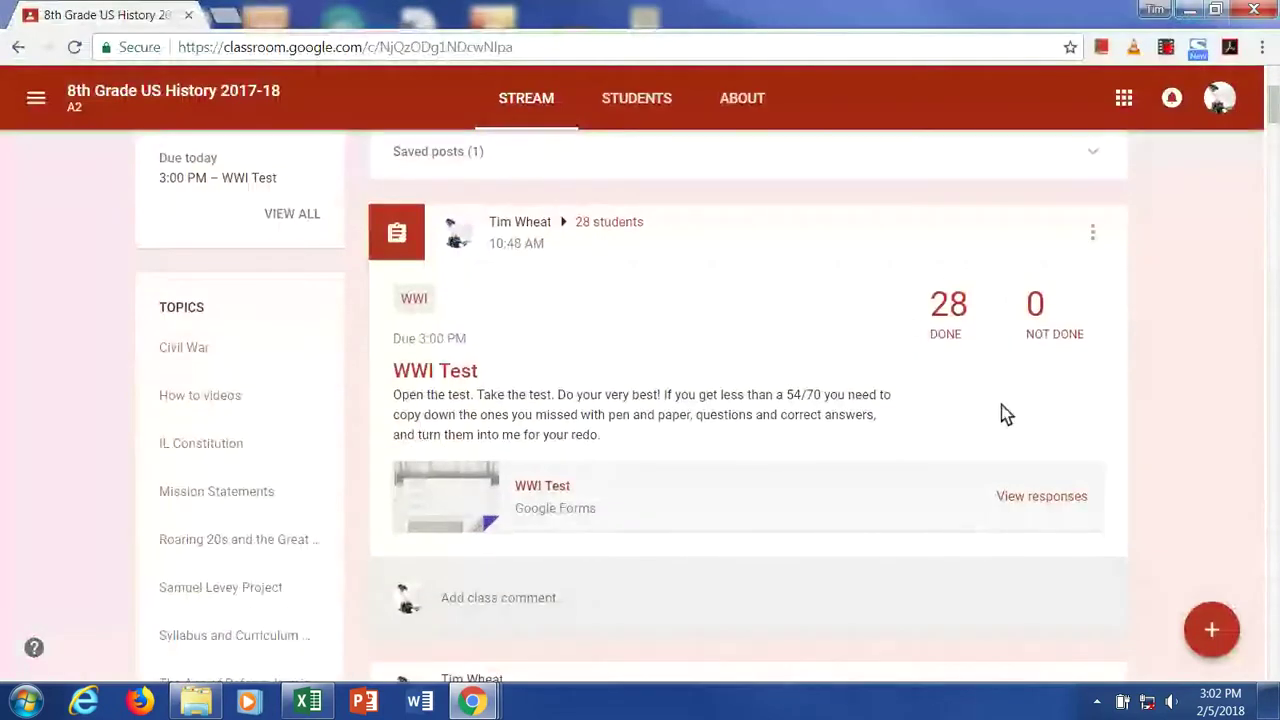
scroll(1168, 360, "up", 1)
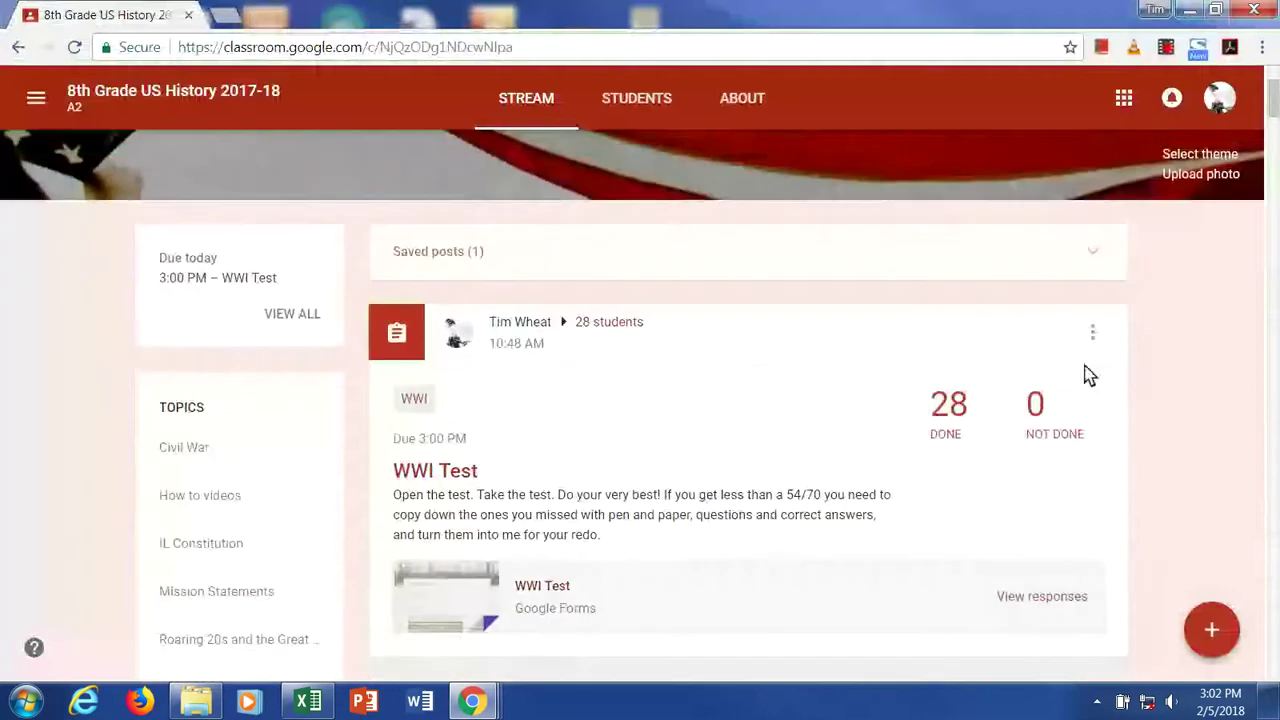
left_click(474, 472)
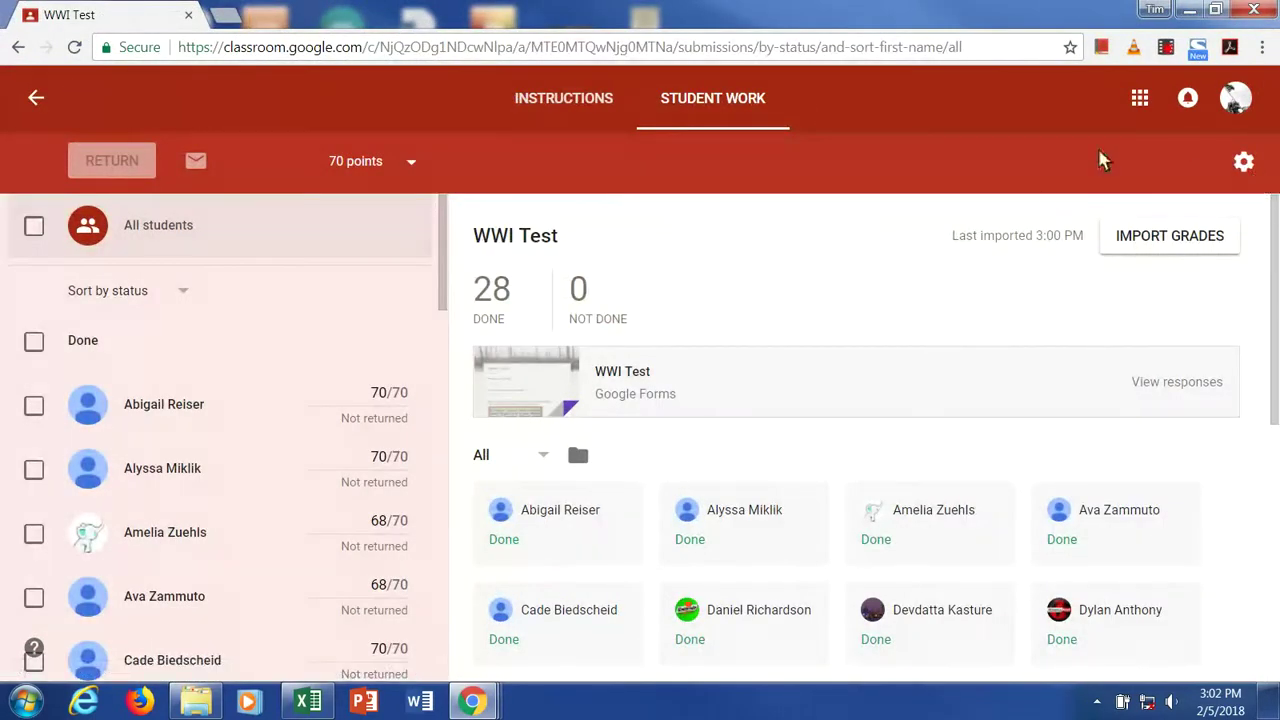
left_click(1243, 164)
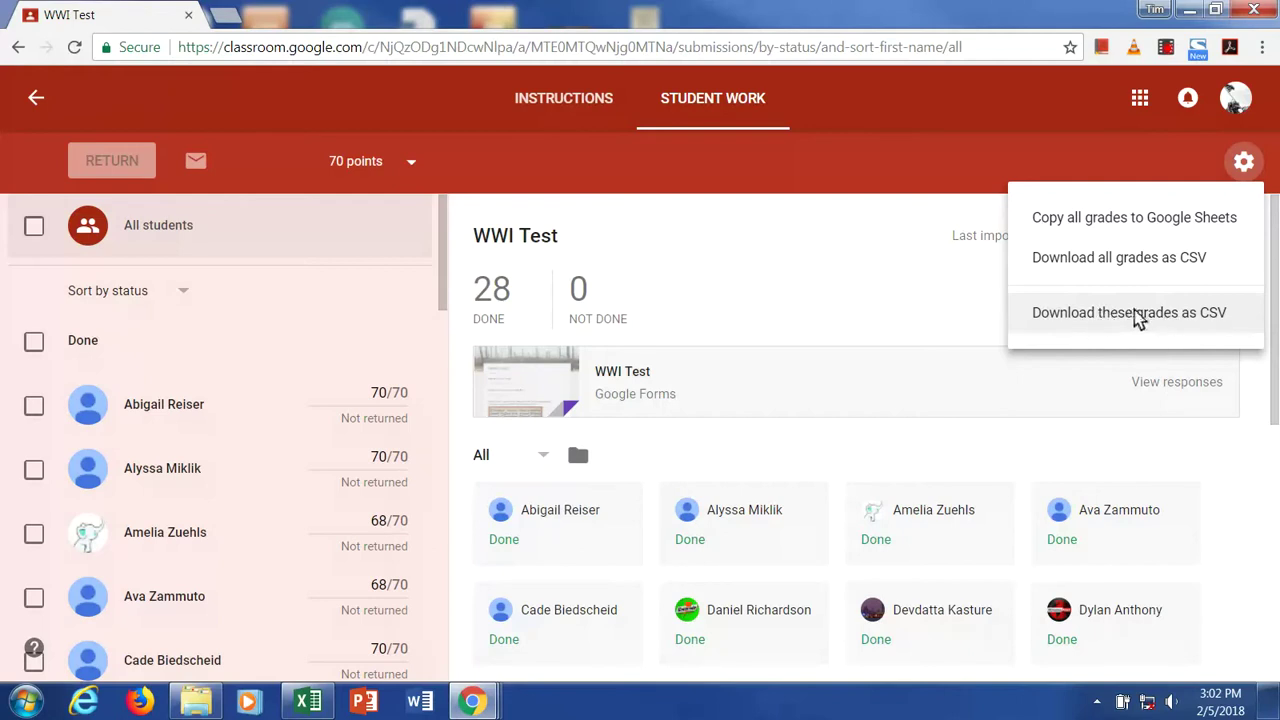
left_click(1096, 258)
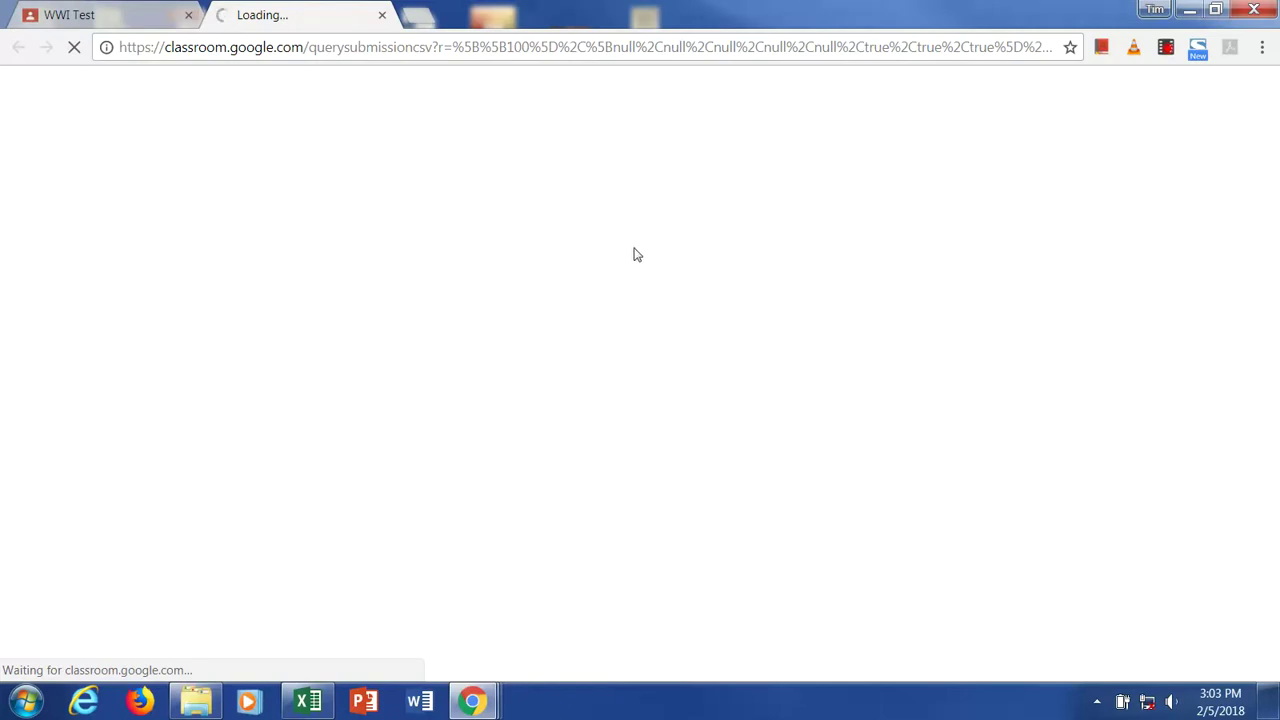
left_click(382, 15)
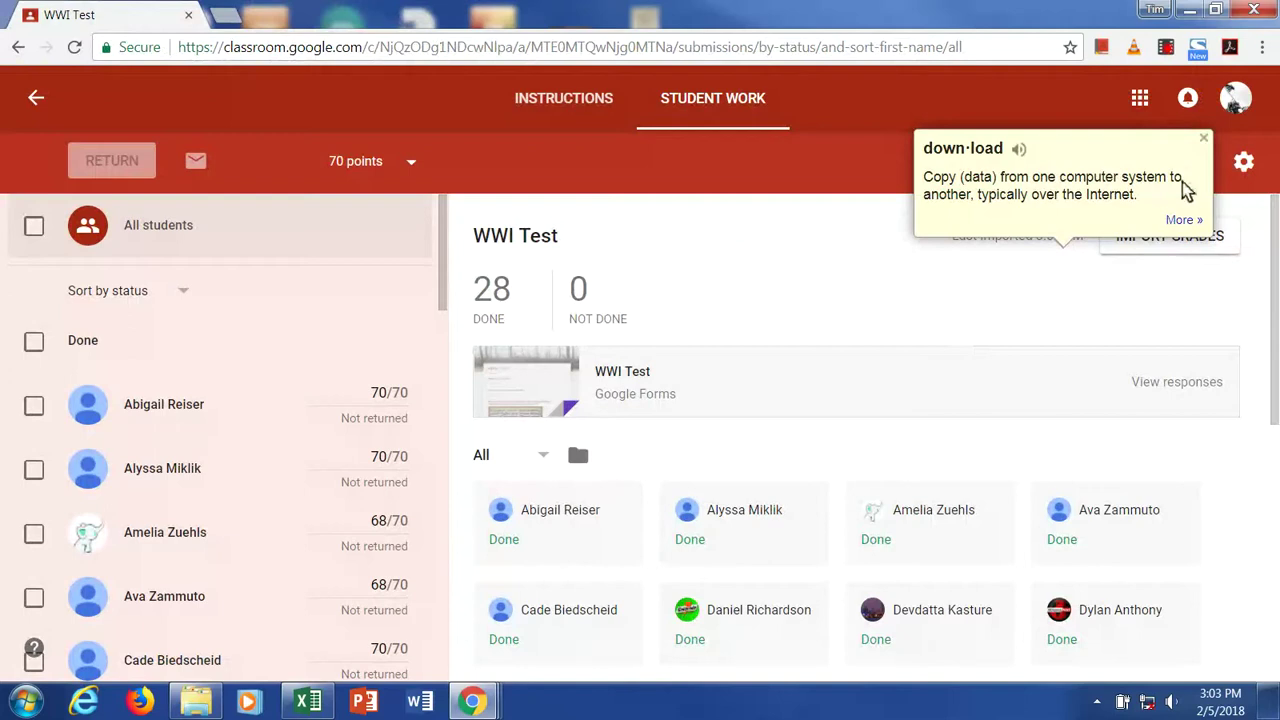
Dismiss the dictionary definition popup and download all the class's grades as CSV.
left_click(1204, 140)
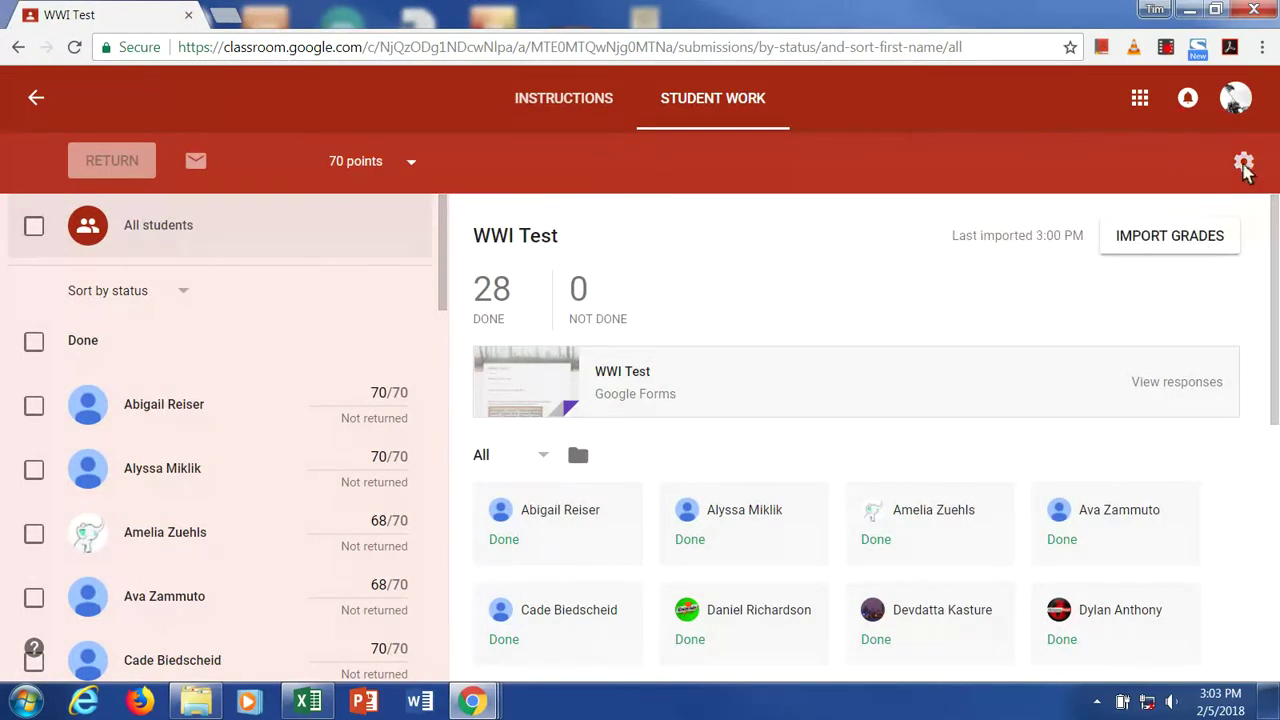
left_click(1243, 162)
left_click(1157, 260)
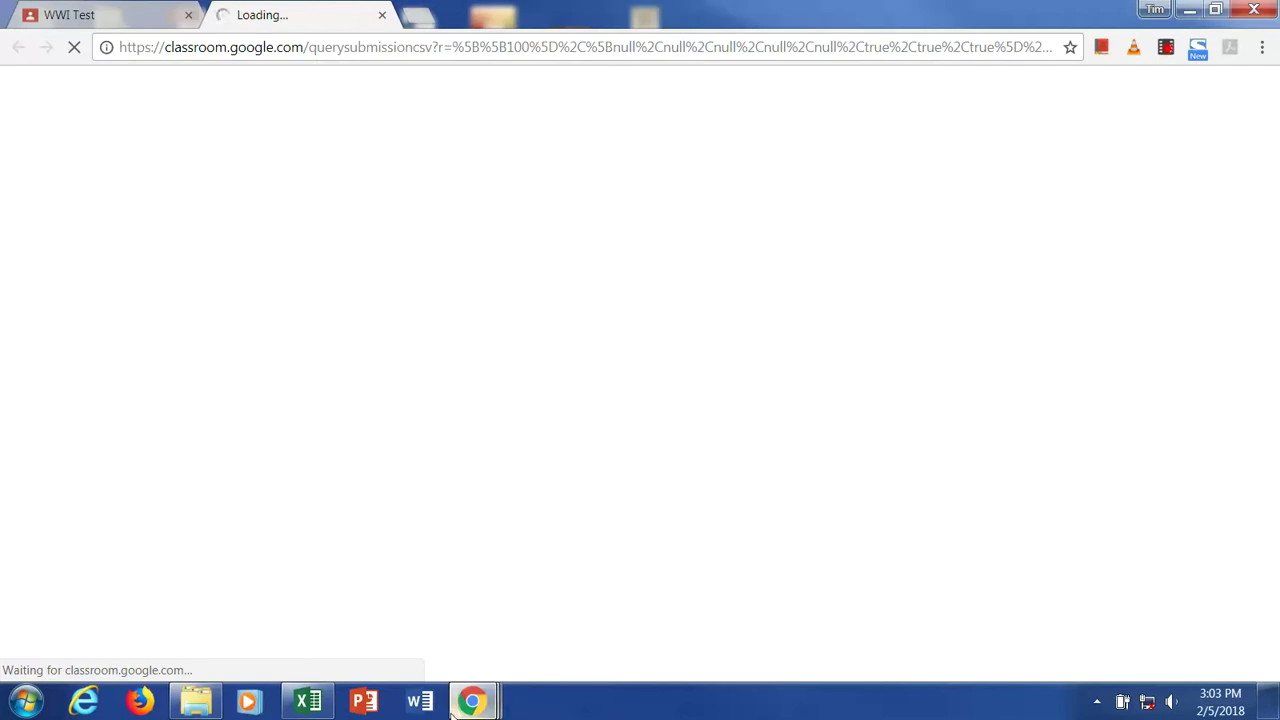
Switch to the M8041-01 file in Excel to review its assignment sections, then return to Google Classroom.
mouse_move(308, 701)
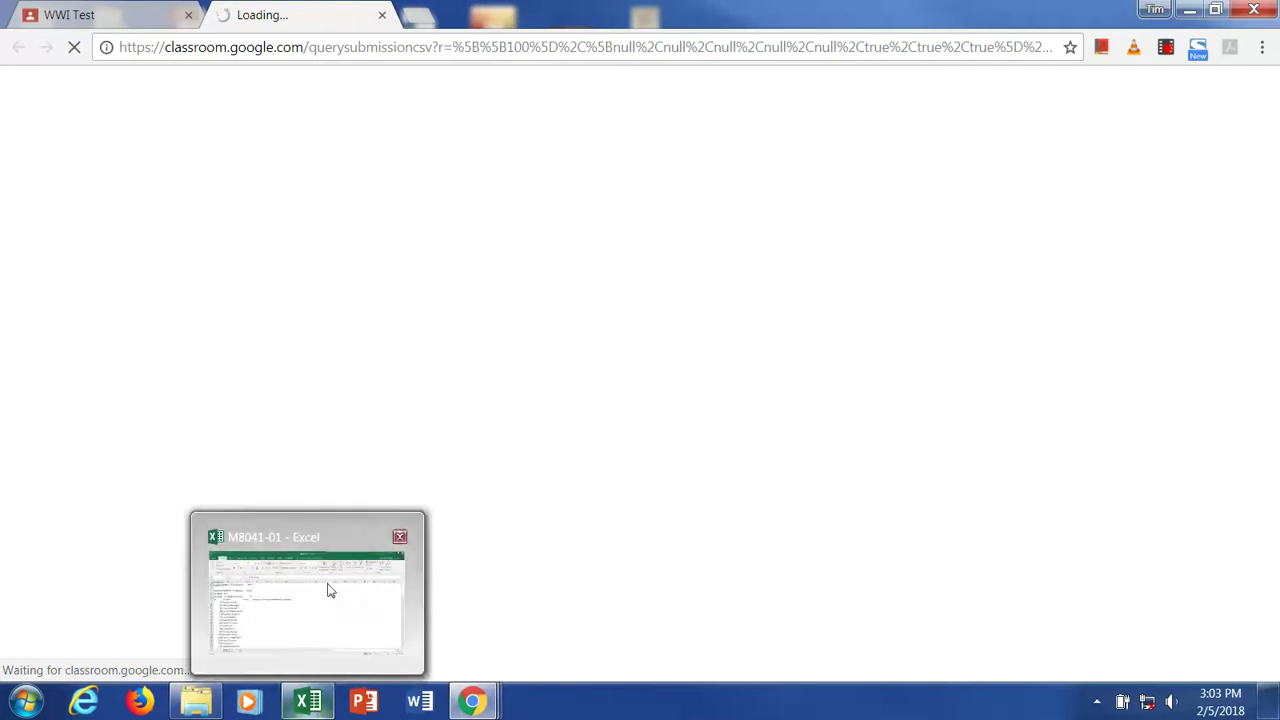
left_click(315, 709)
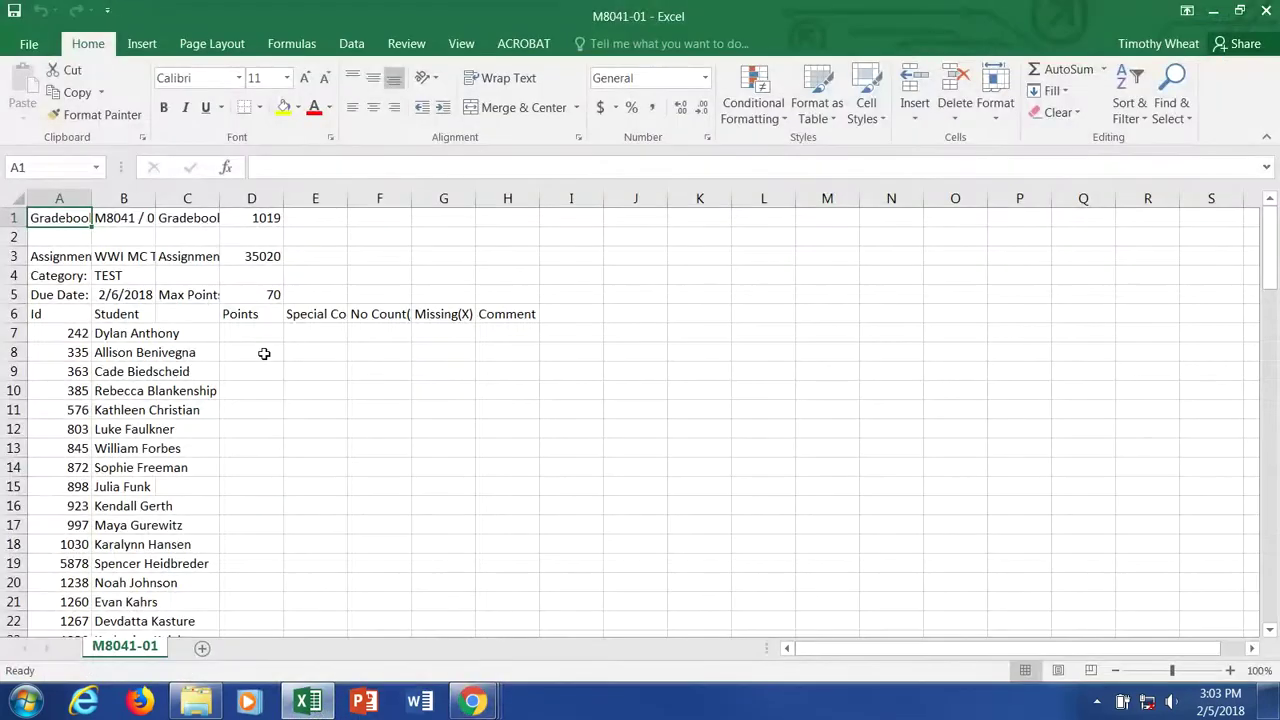
scroll(259, 381, "down", 13)
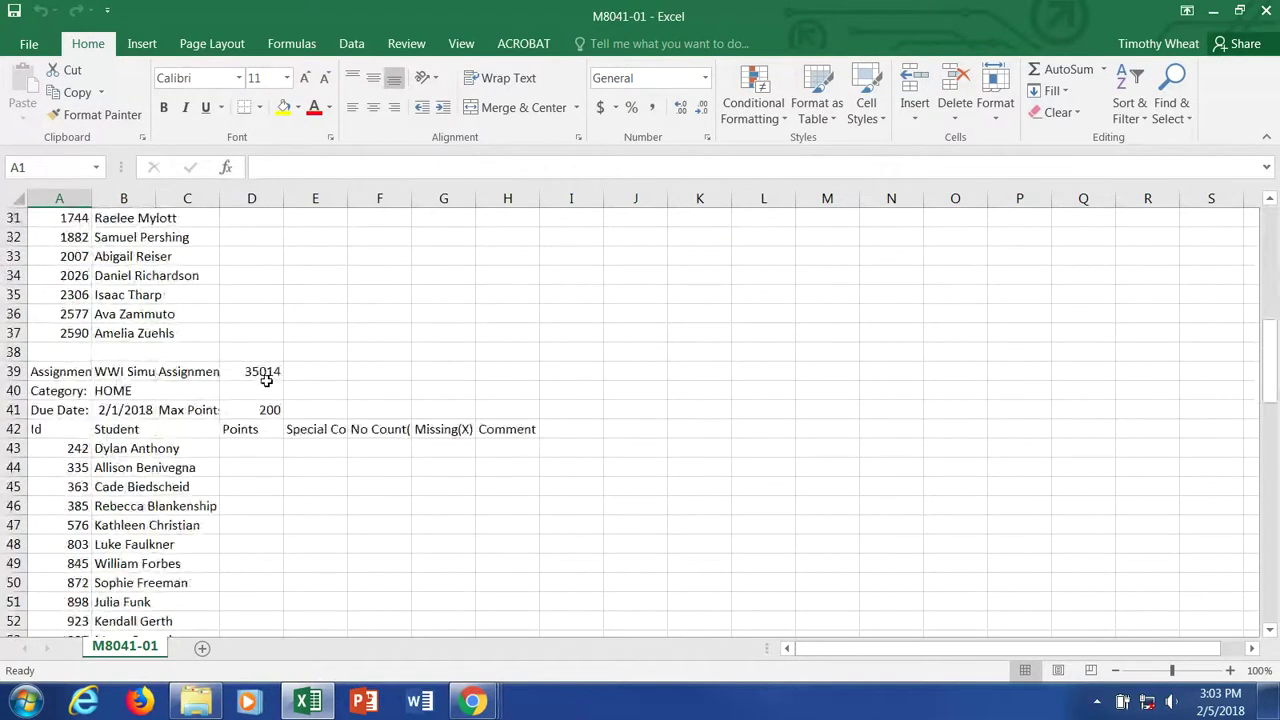
scroll(267, 380, "down", 3)
scroll(267, 380, "up", 5)
scroll(268, 380, "down", 9)
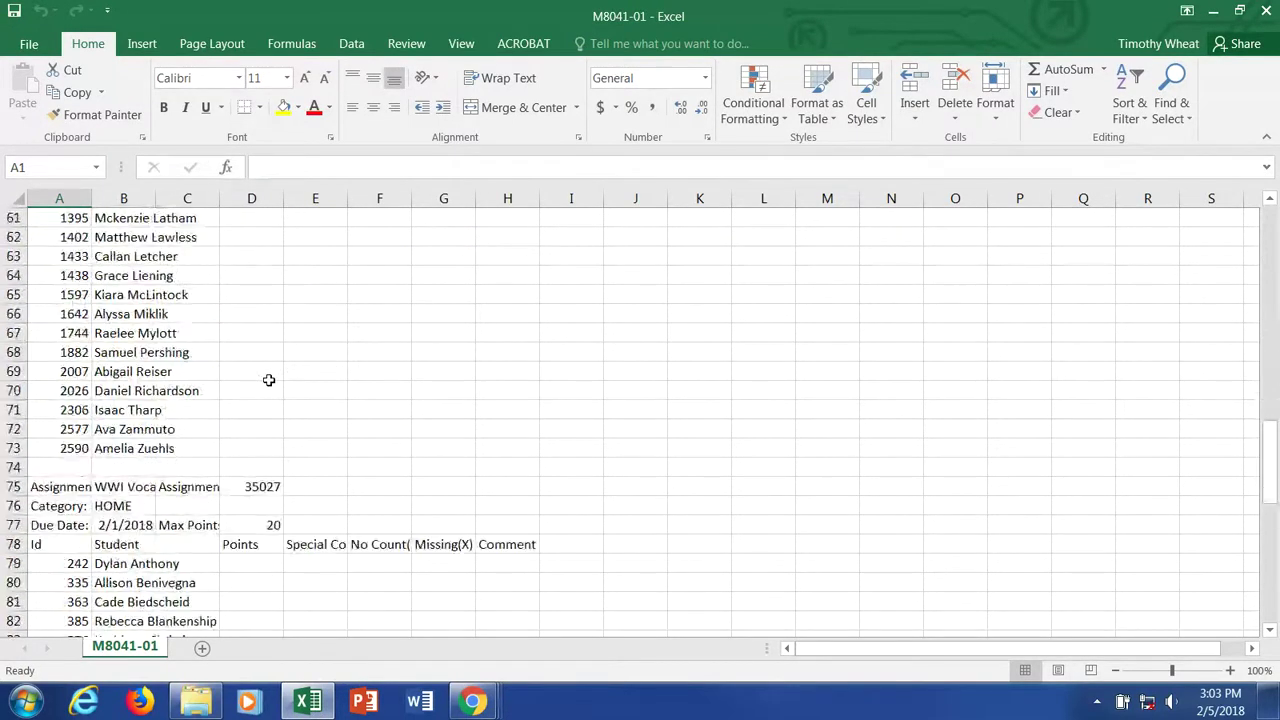
scroll(267, 376, "up", 13)
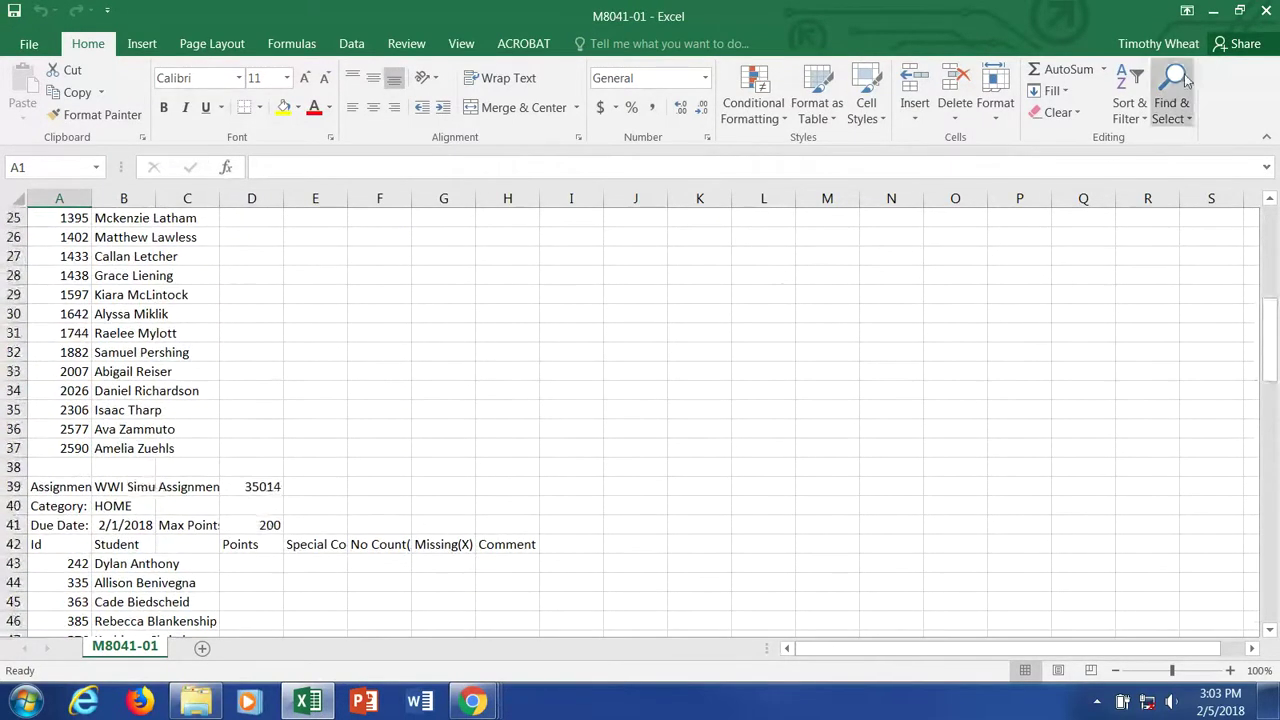
left_click(1213, 10)
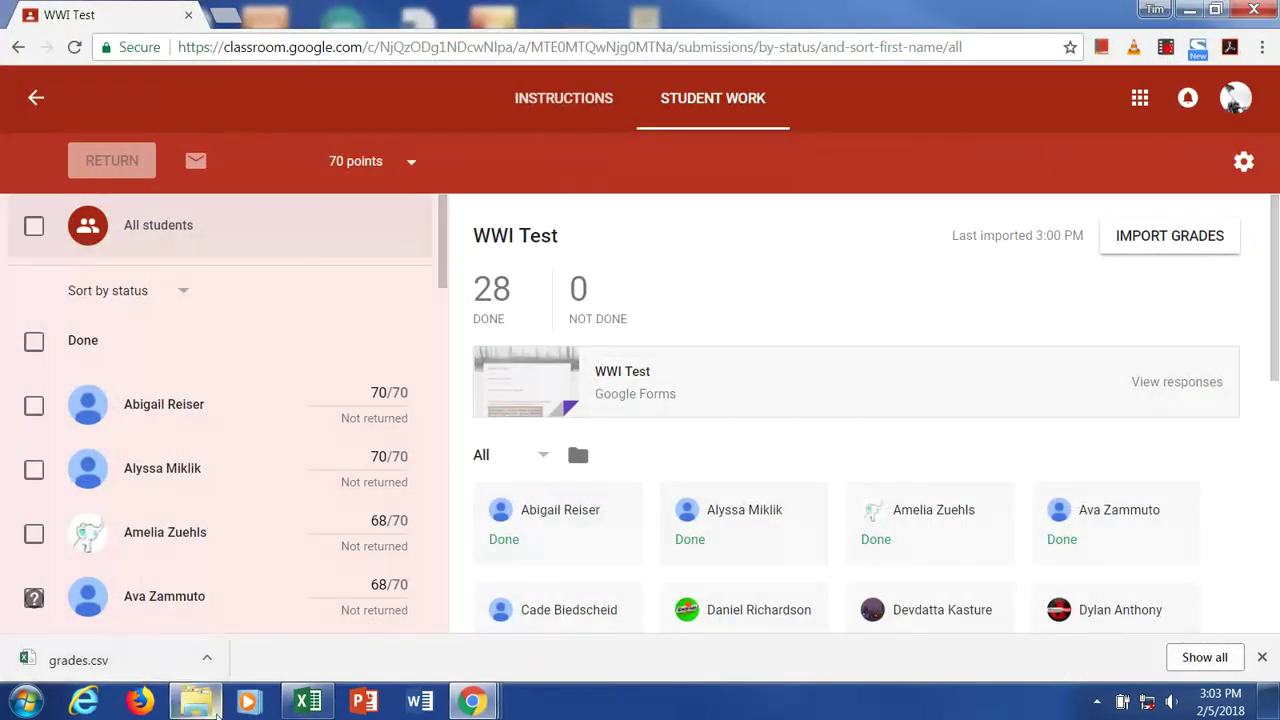
Open the downloaded grades file from the Downloads folder in Excel and check how its first and last names are ordered.
left_click(196, 702)
double_click(378, 162)
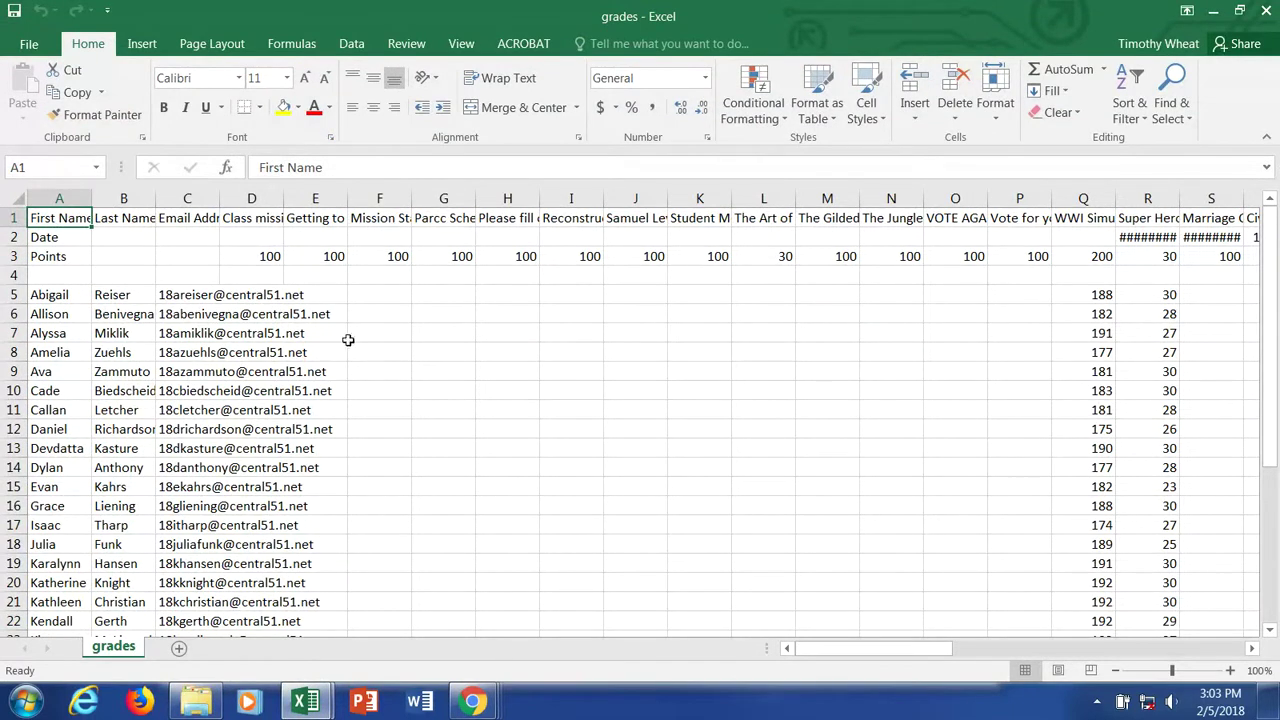
left_click(66, 295)
left_click(112, 295)
left_click(120, 331)
left_click(60, 315)
left_click(110, 315)
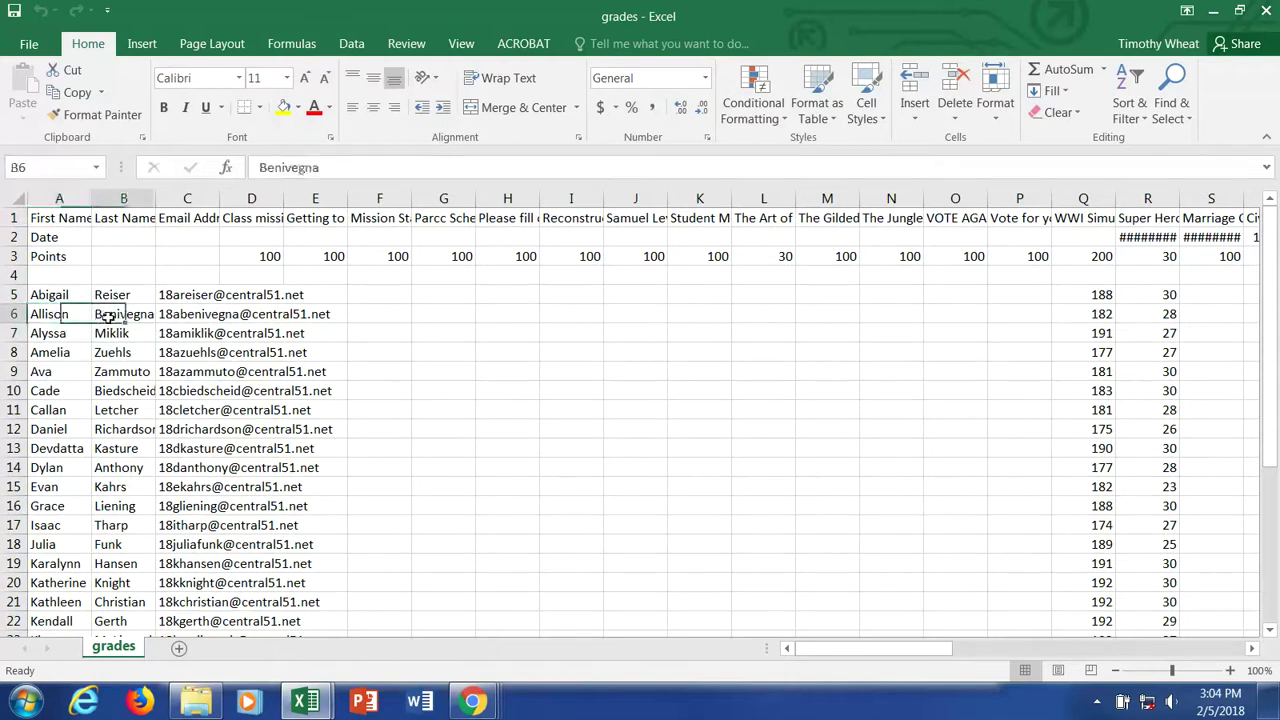
left_click(114, 296)
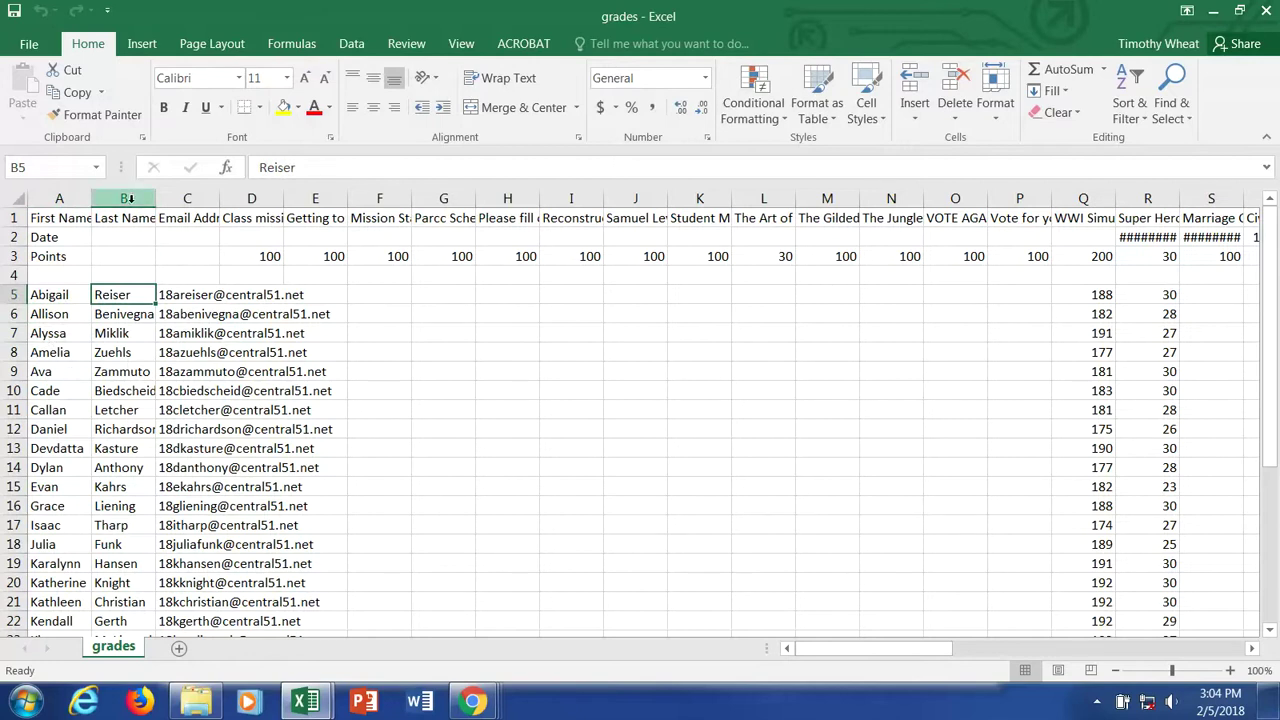
Sort the grades sheet from A to Z by Last Name, expanding the selection to the neighbouring data.
left_click(129, 199)
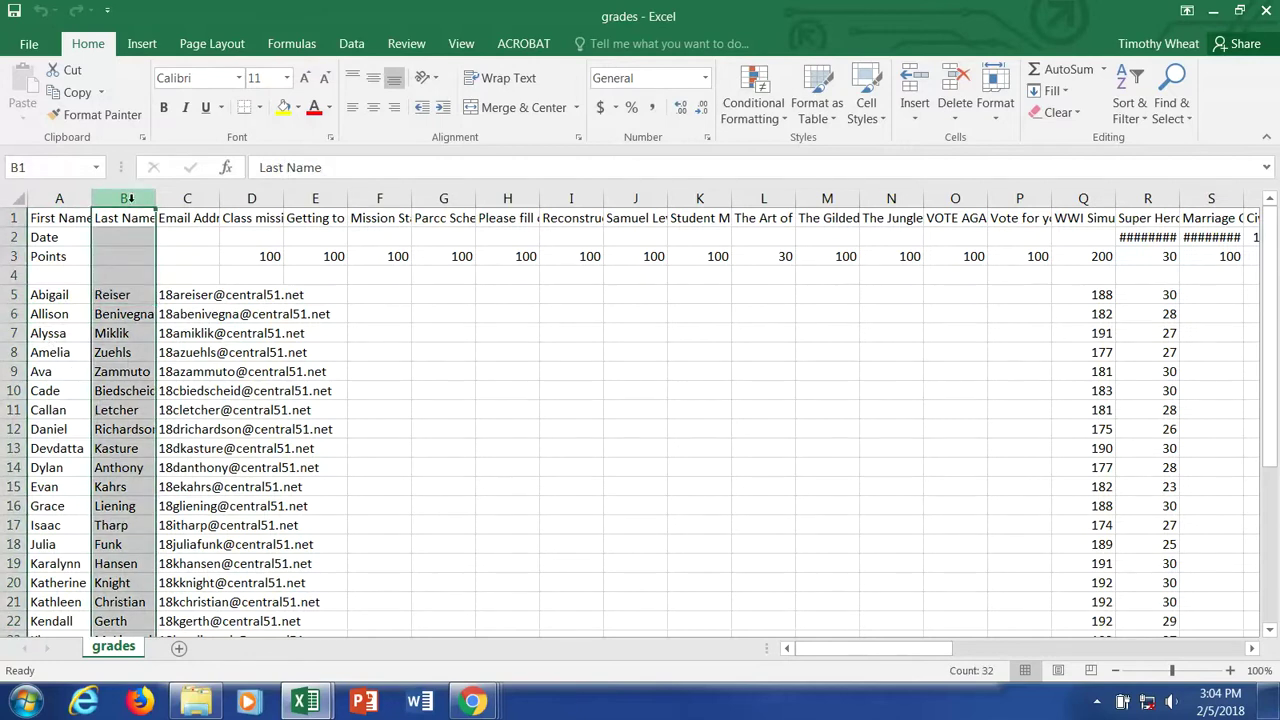
left_click(1130, 110)
left_click(1163, 145)
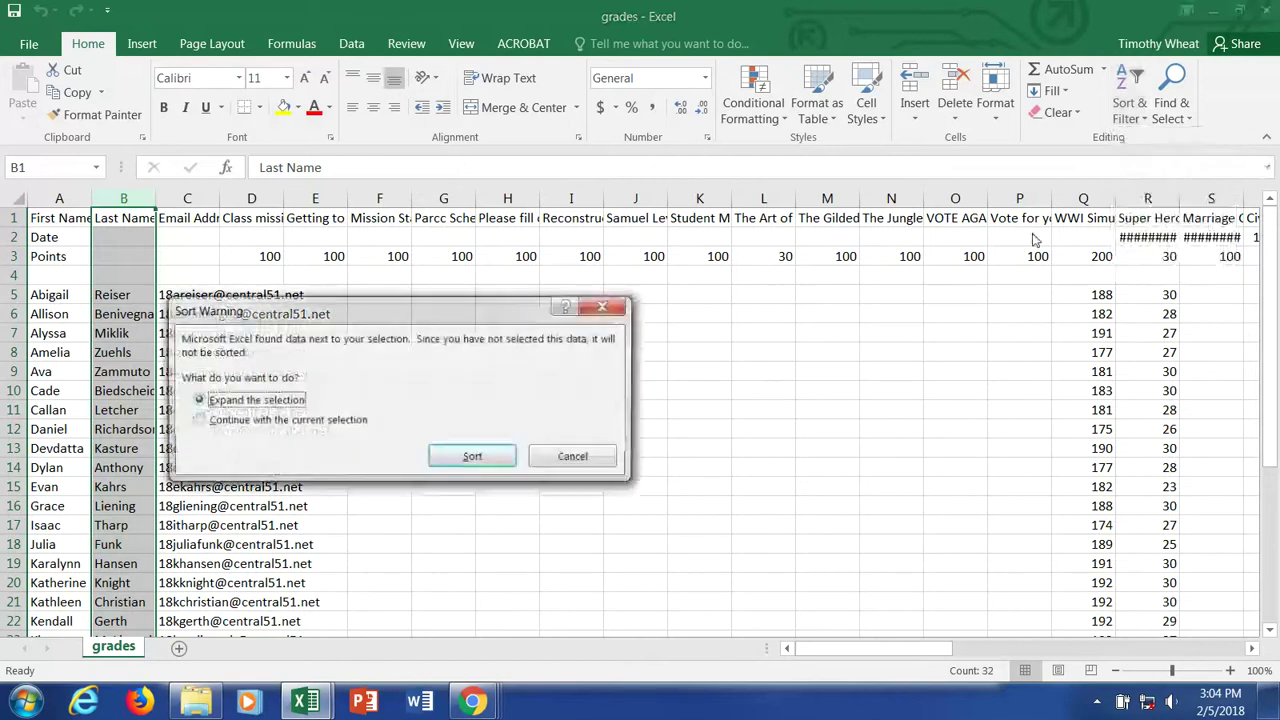
left_click(484, 460)
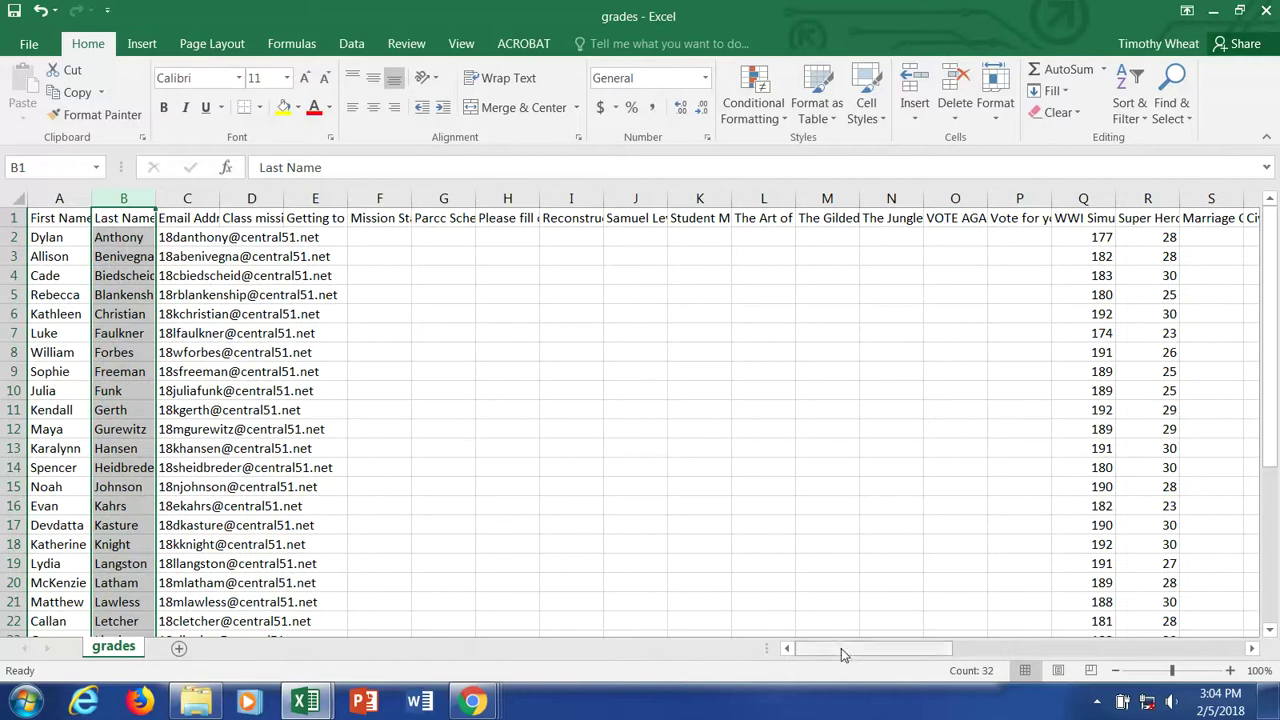
Locate the WWI Vocab, WWI Test and WWI Simulation columns in the sorted grades and narrow column AY.
scroll(755, 530, "down", 2)
scroll(765, 545, "down", 4)
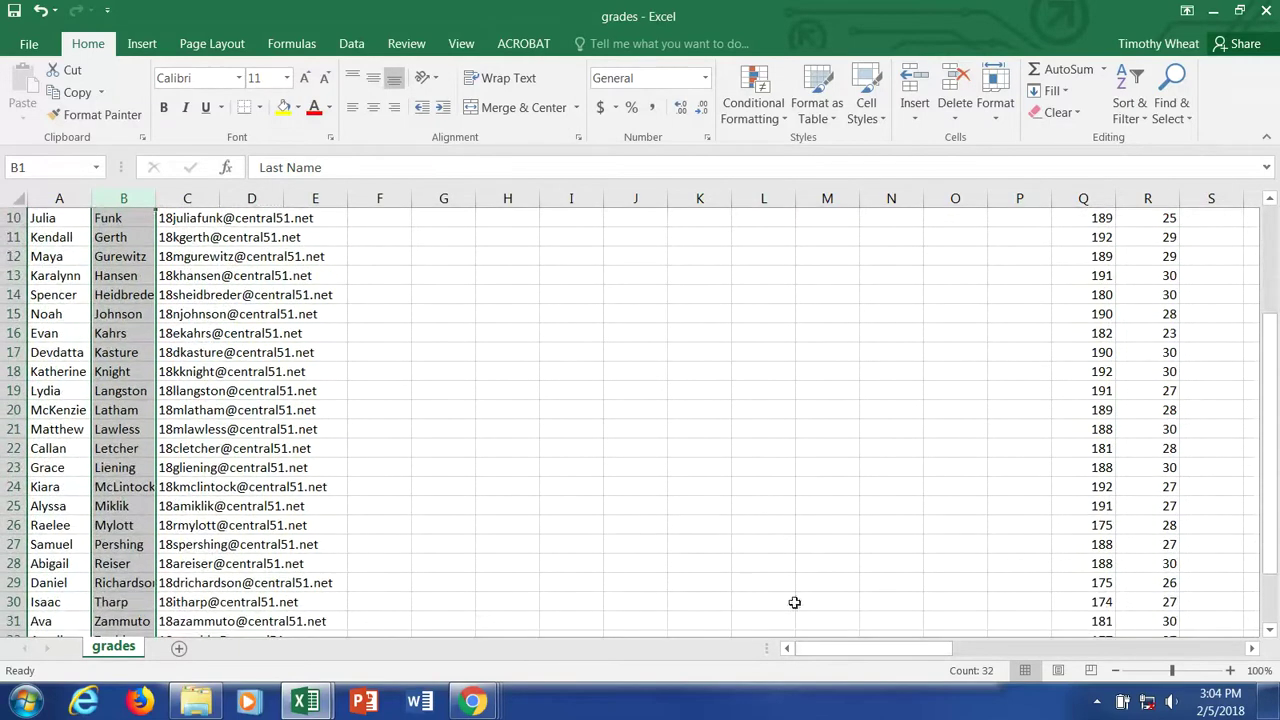
scroll(782, 578, "up", 2)
left_click_drag(866, 650, 1165, 655)
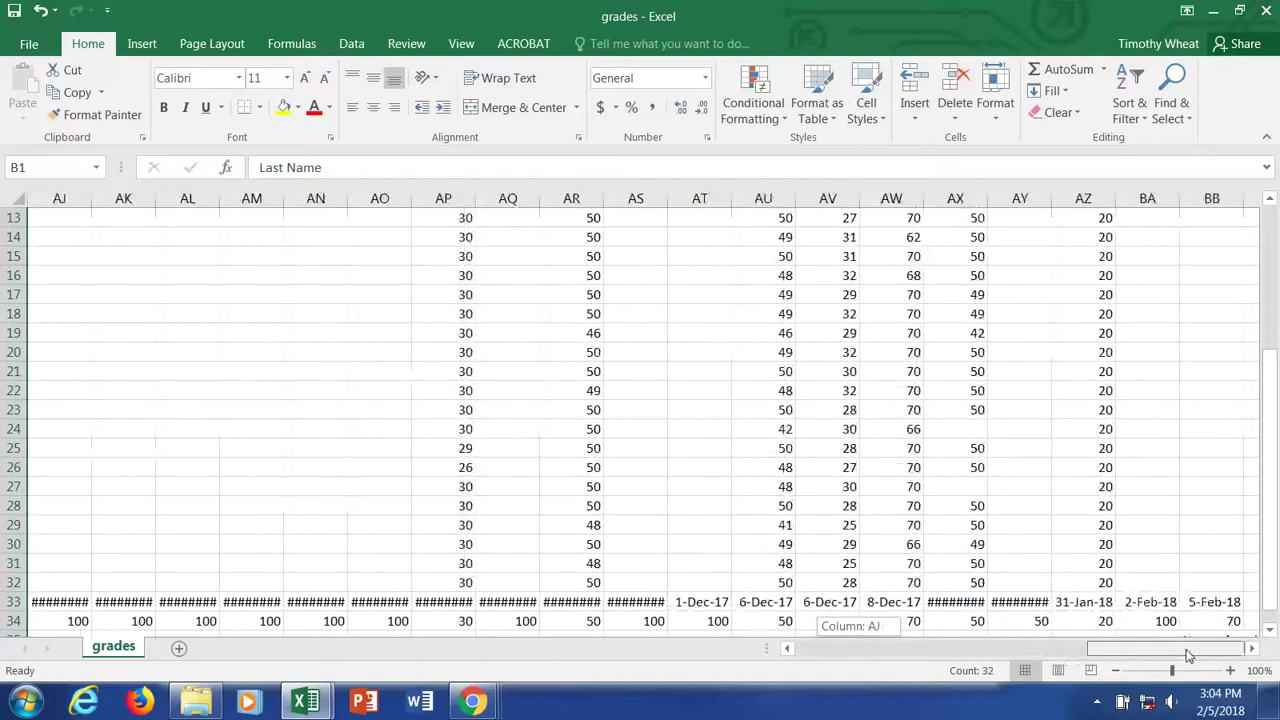
scroll(1131, 537, "up", 4)
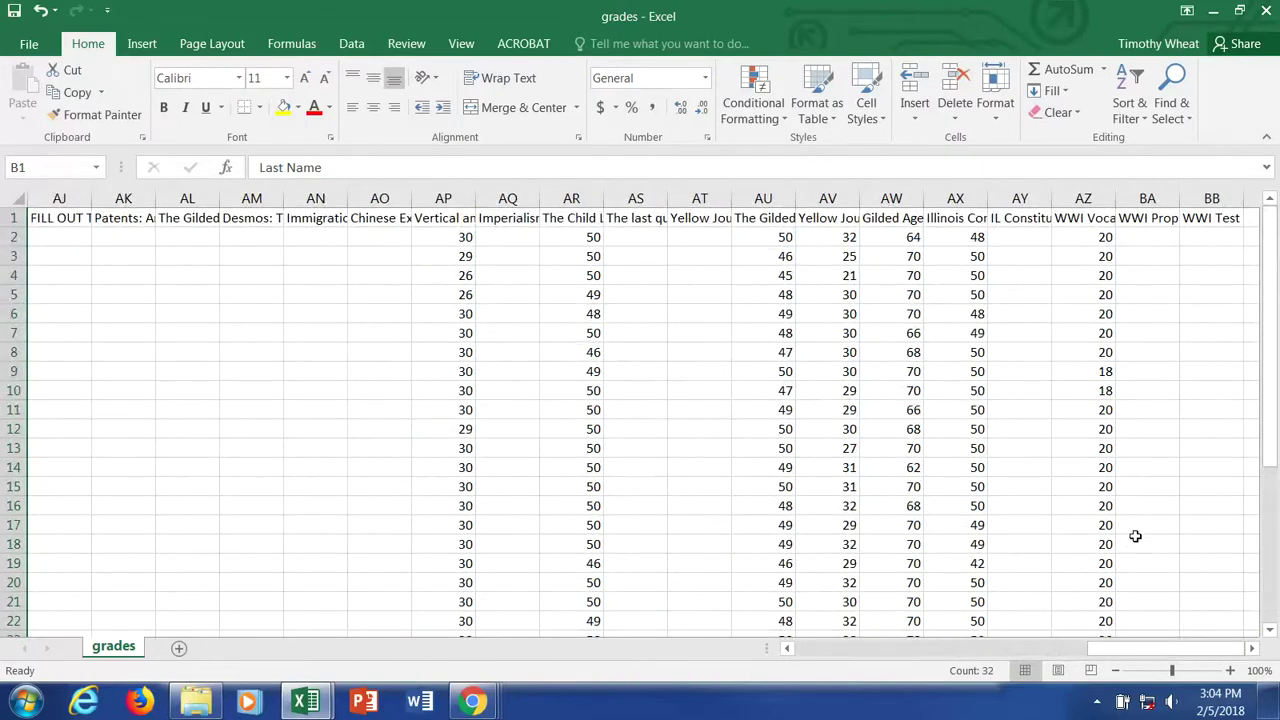
left_click_drag(1051, 200, 1001, 200)
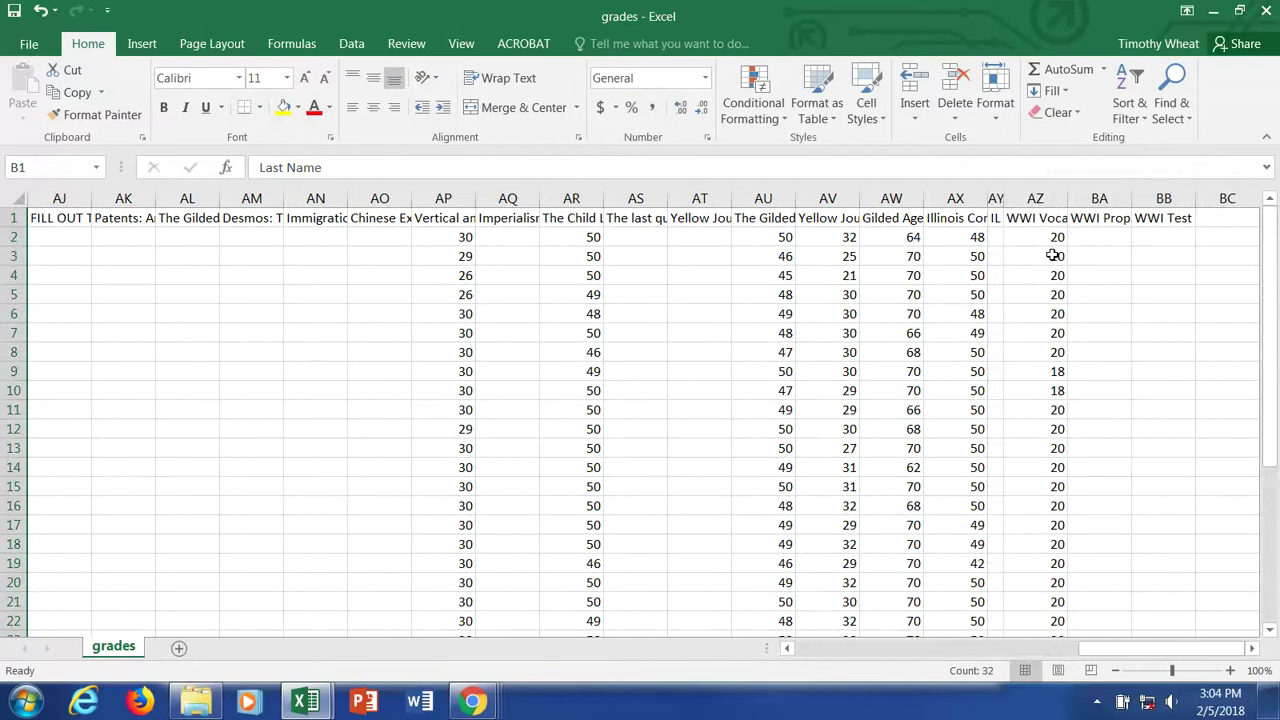
left_click_drag(1112, 656, 1164, 656)
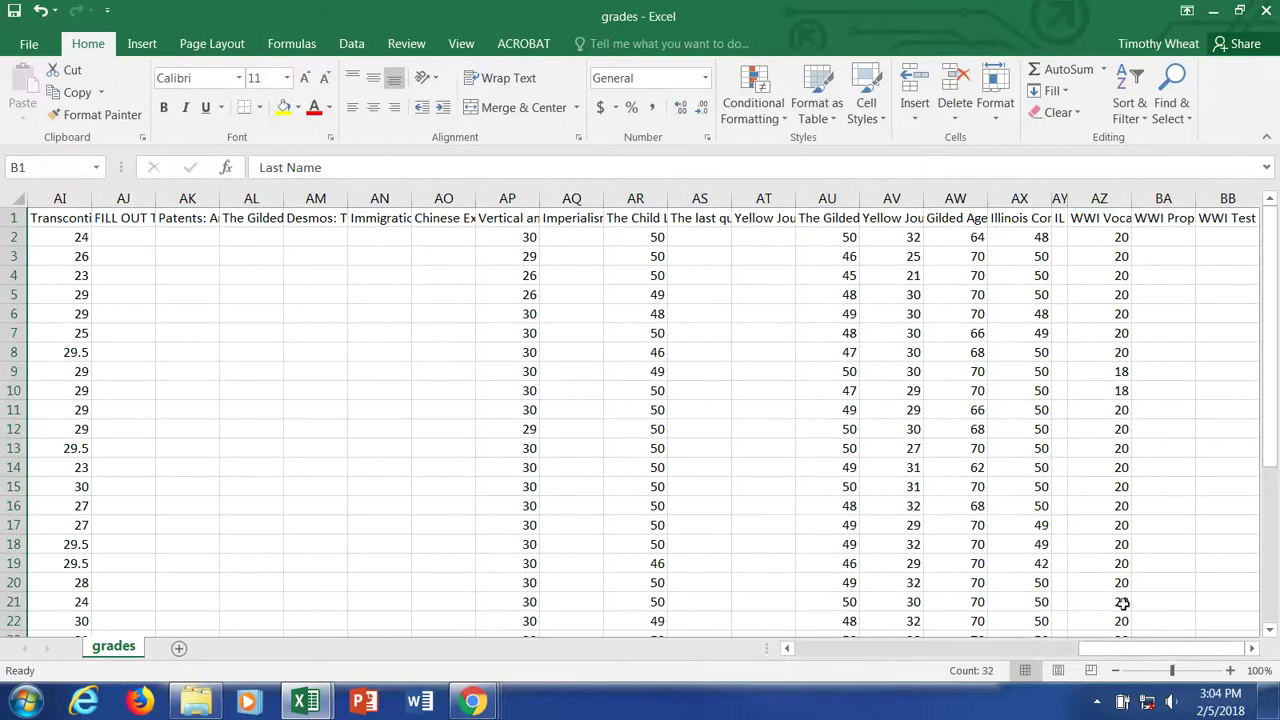
left_click_drag(1150, 657, 897, 654)
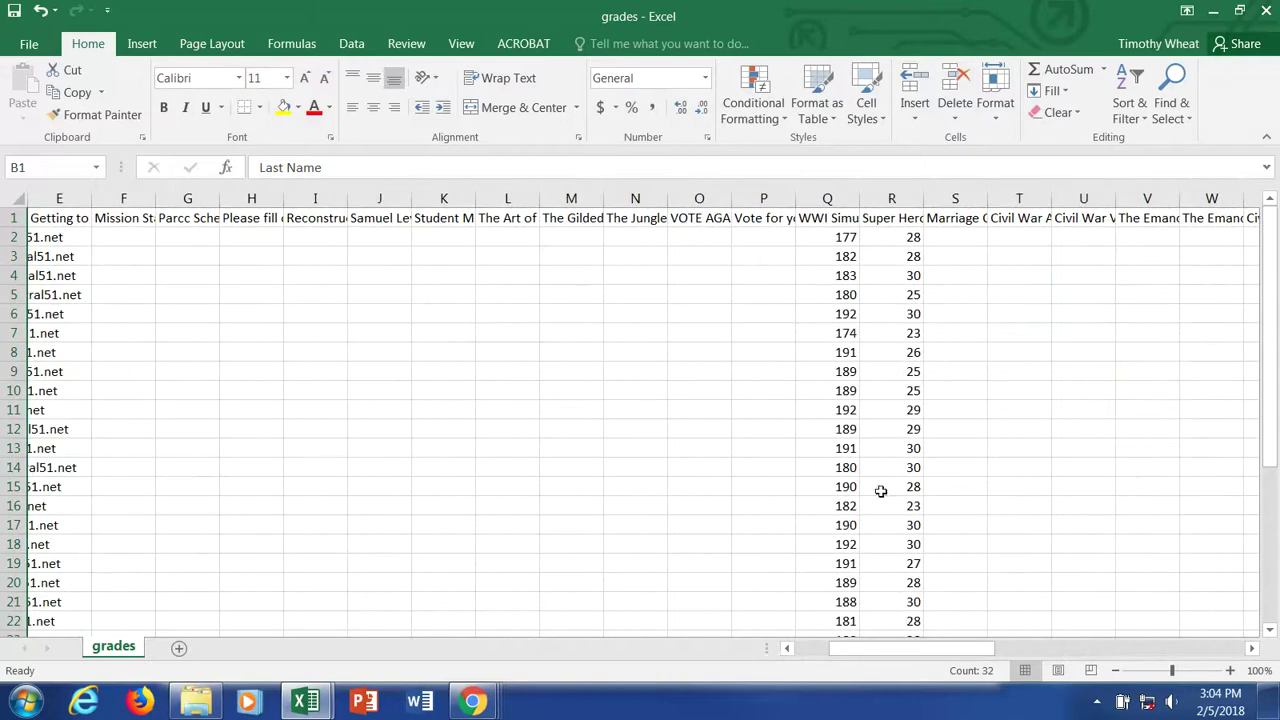
left_click(830, 220)
key("ctrl+shift+Down")
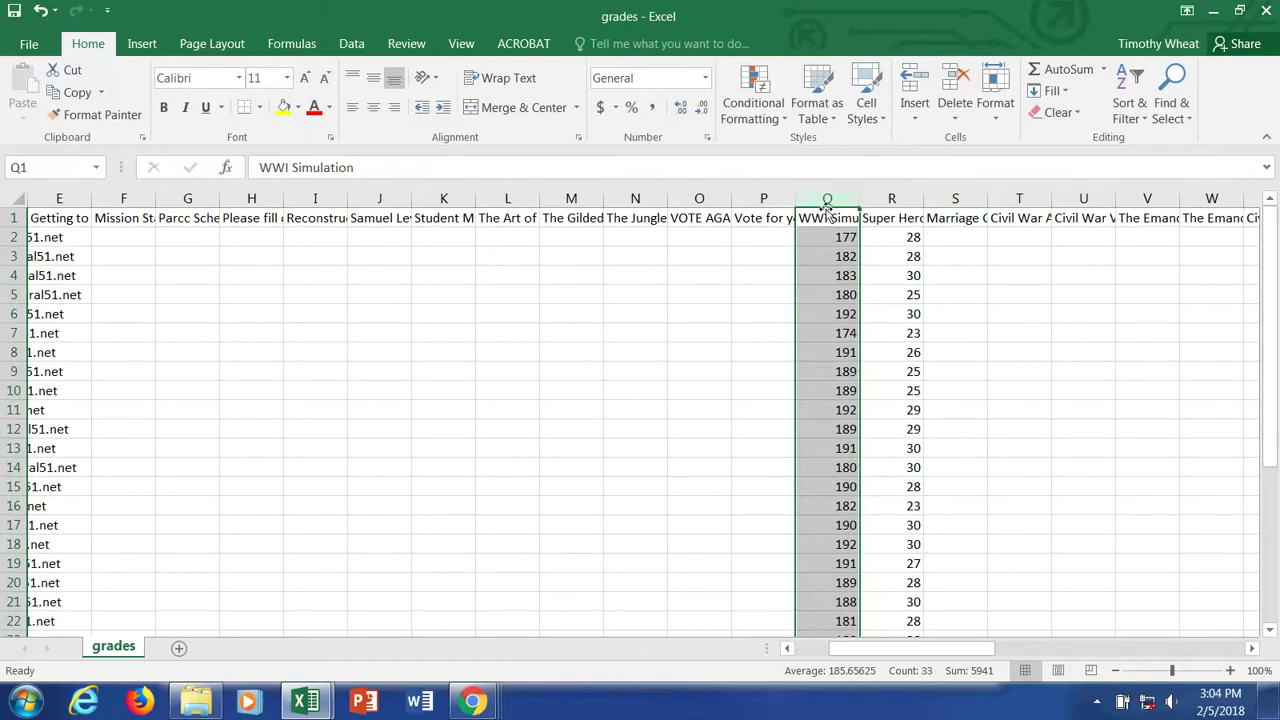
mouse_move(827, 199)
left_mouse_down()
mouse_move(1057, 200)
mouse_move(824, 193)
left_mouse_up()
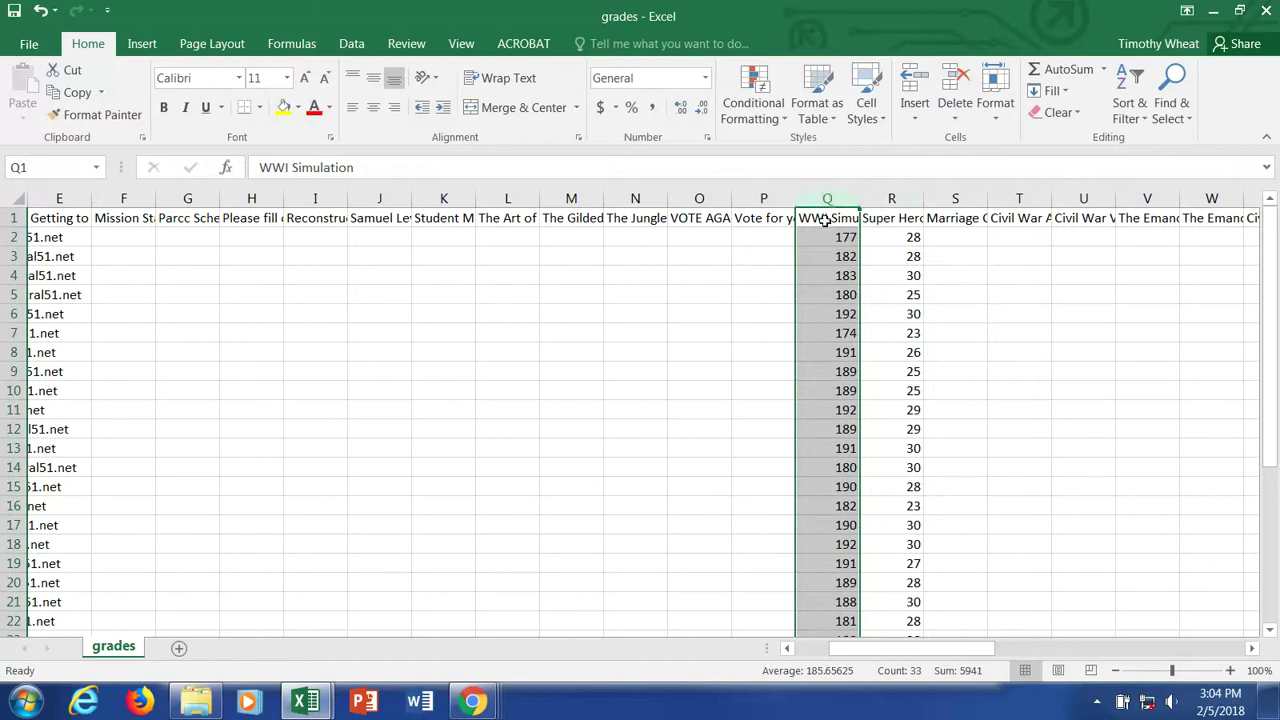
left_click(825, 219)
left_click(827, 200)
Copy the WWI Simulation scores in Q2:Q32 of the grades sheet.
left_click(840, 240)
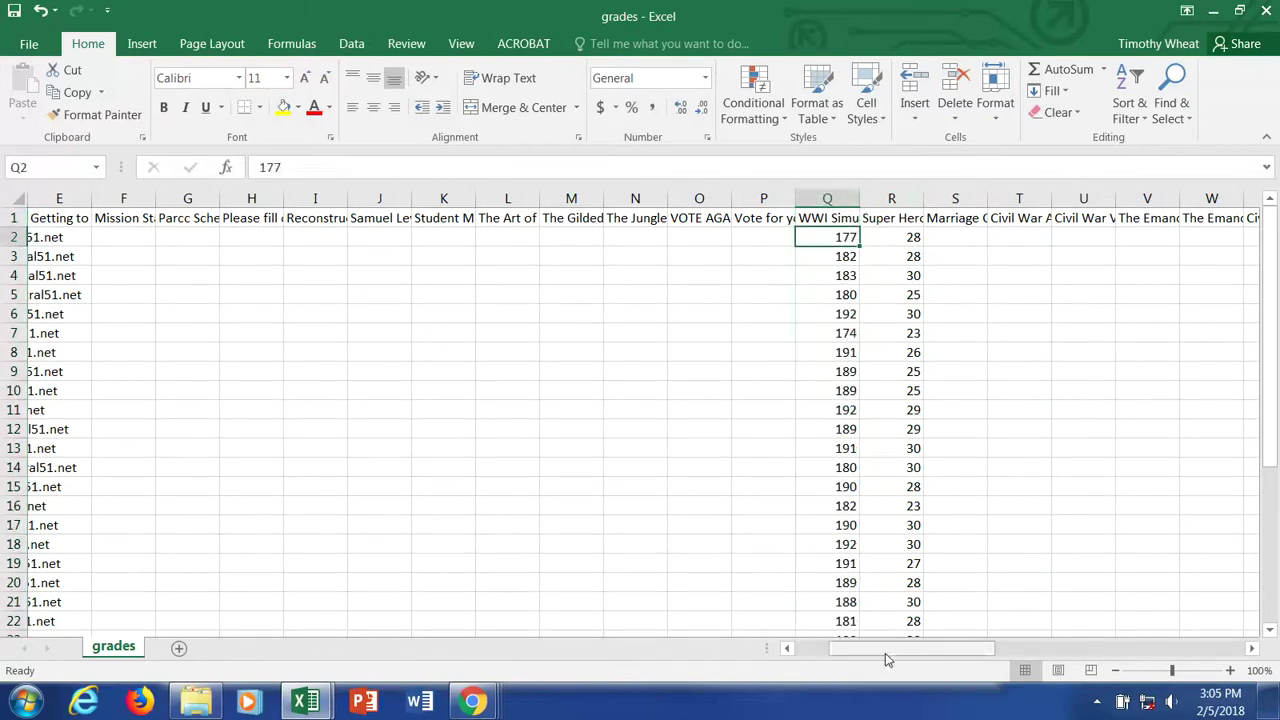
left_click_drag(886, 663, 843, 665)
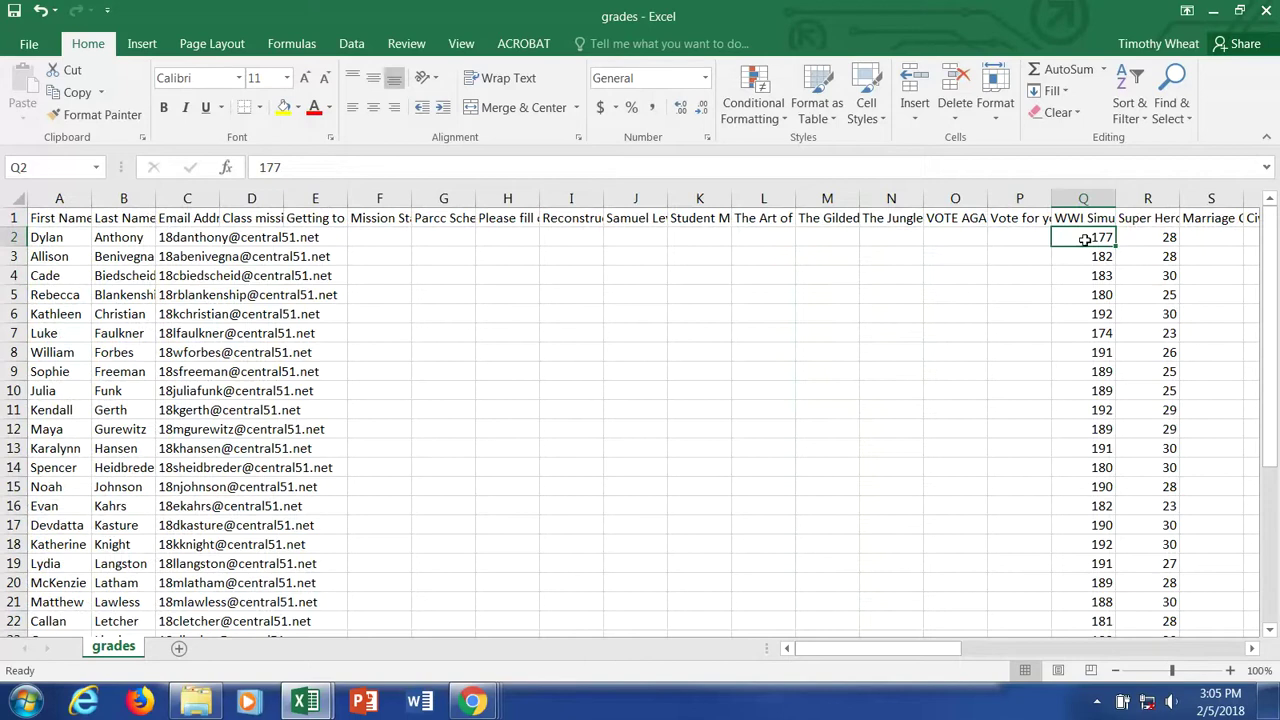
scroll(1104, 297, "down", 6)
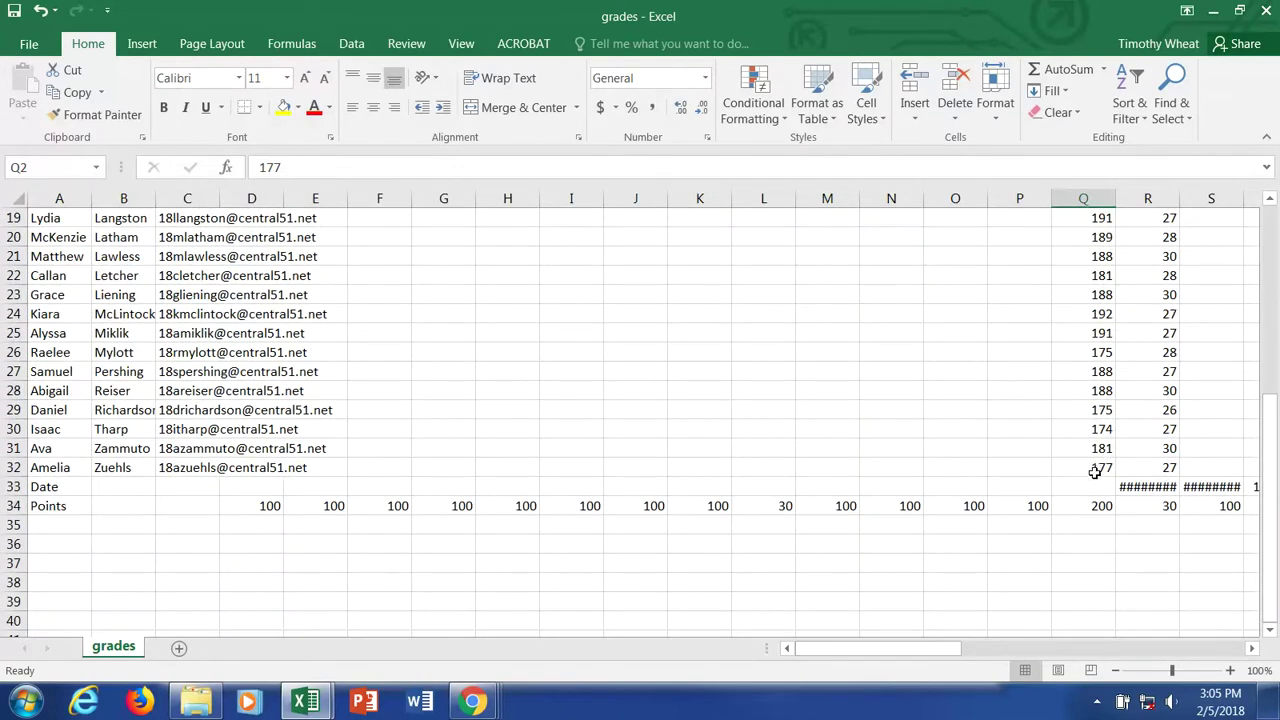
left_click(1096, 470, "shift")
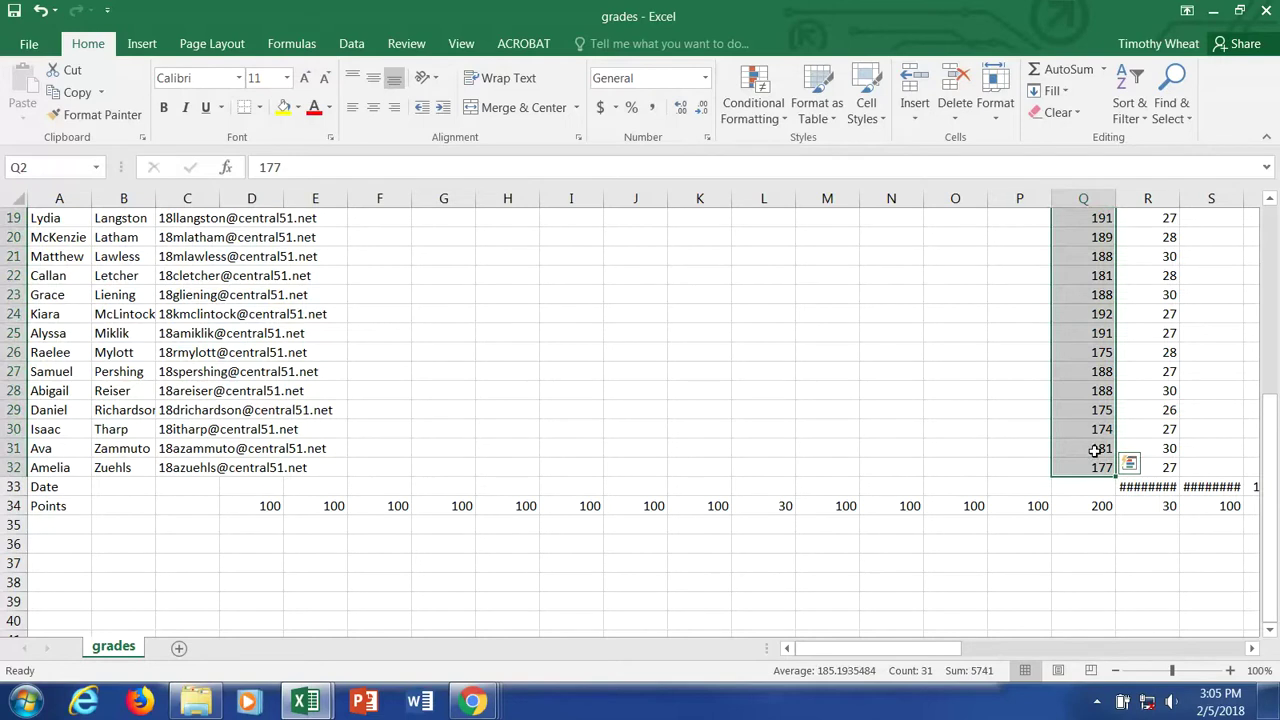
key("ctrl+c")
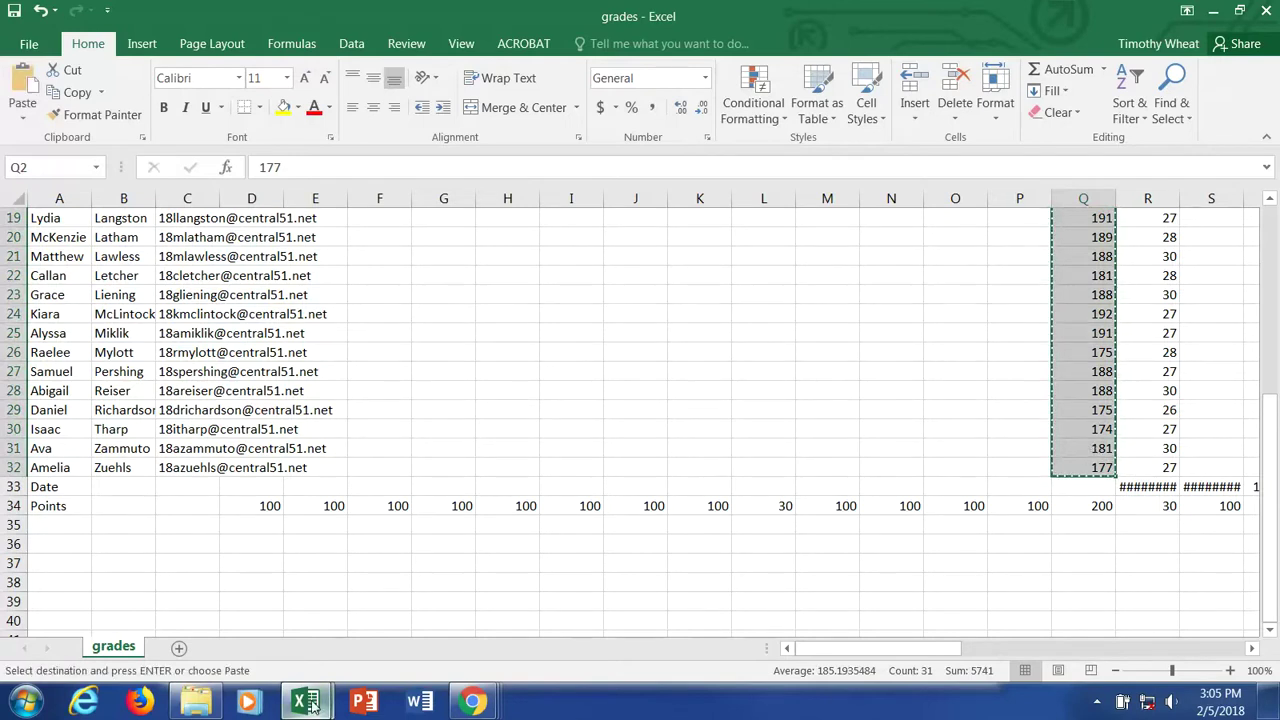
Paste the copied scores into the WWI Simulation Points column of M8041-01 from D43 and check them against the student list.
mouse_move(308, 703)
left_click(243, 611)
scroll(294, 376, "up", 1)
scroll(300, 383, "down", 3)
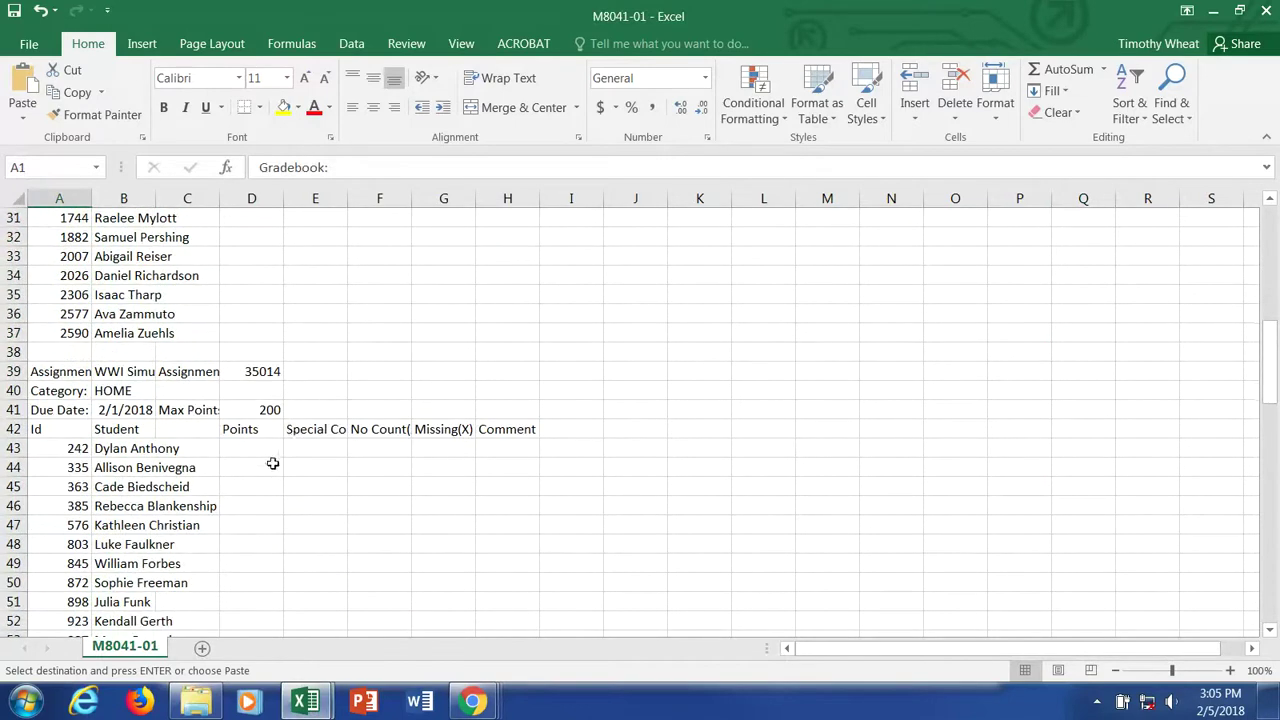
scroll(271, 462, "down", 1)
left_click(259, 393)
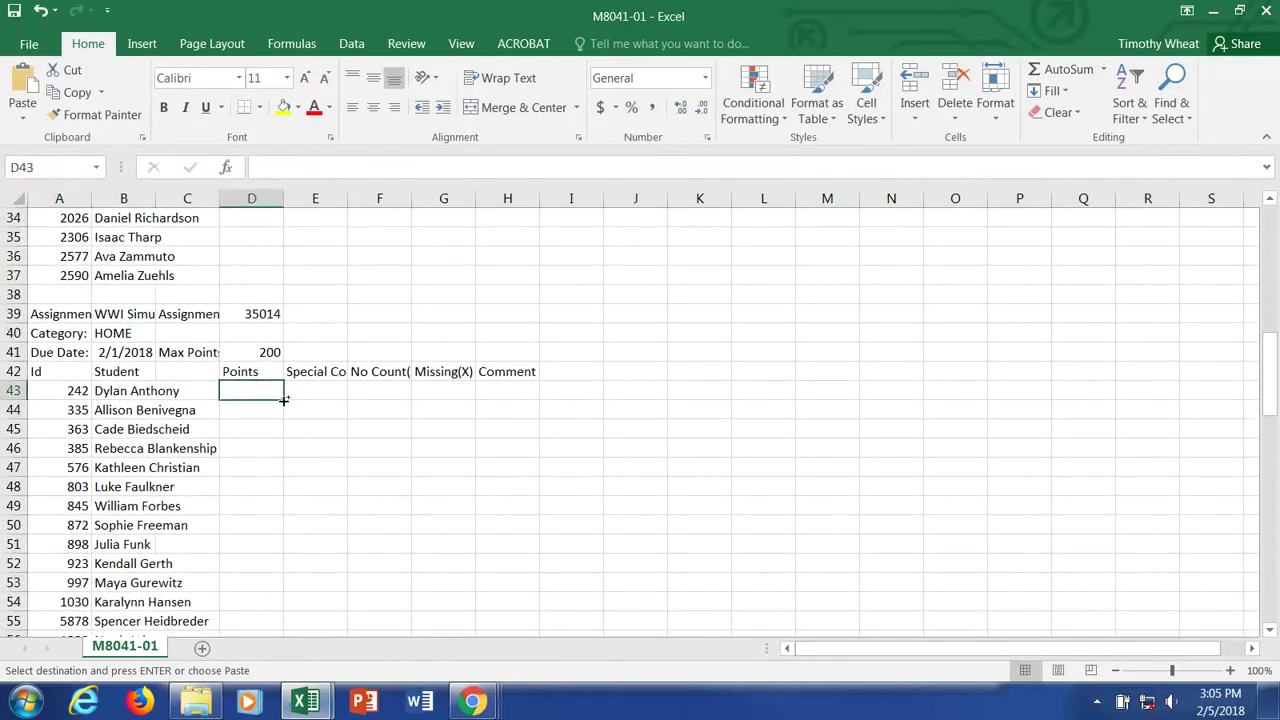
key("ctrl+v")
scroll(265, 405, "down", 6)
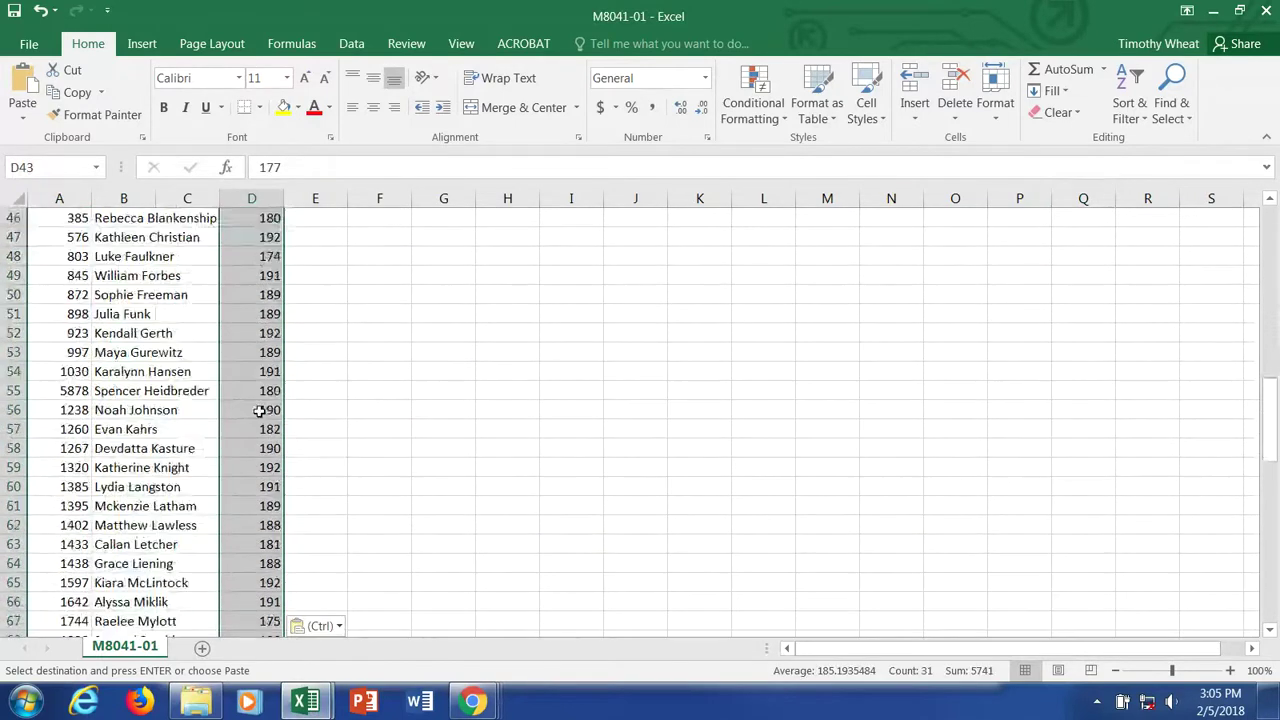
scroll(259, 408, "down", 1)
scroll(259, 408, "up", 6)
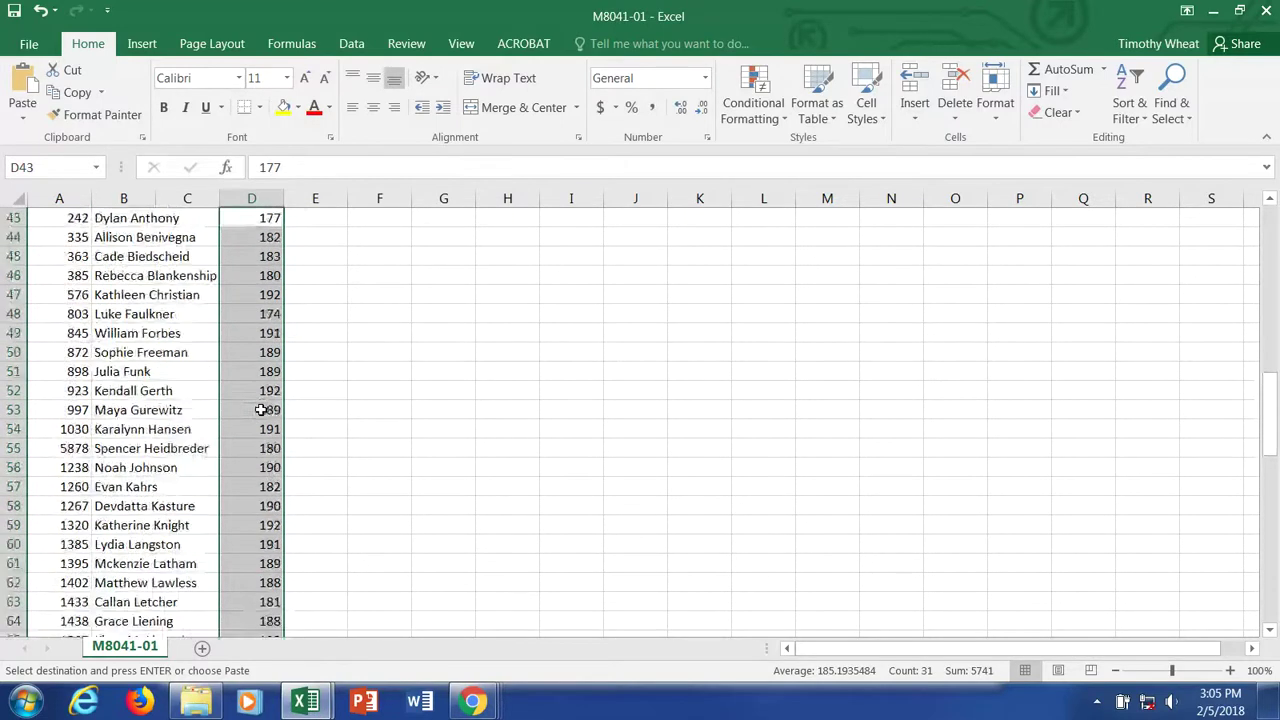
scroll(259, 408, "up", 1)
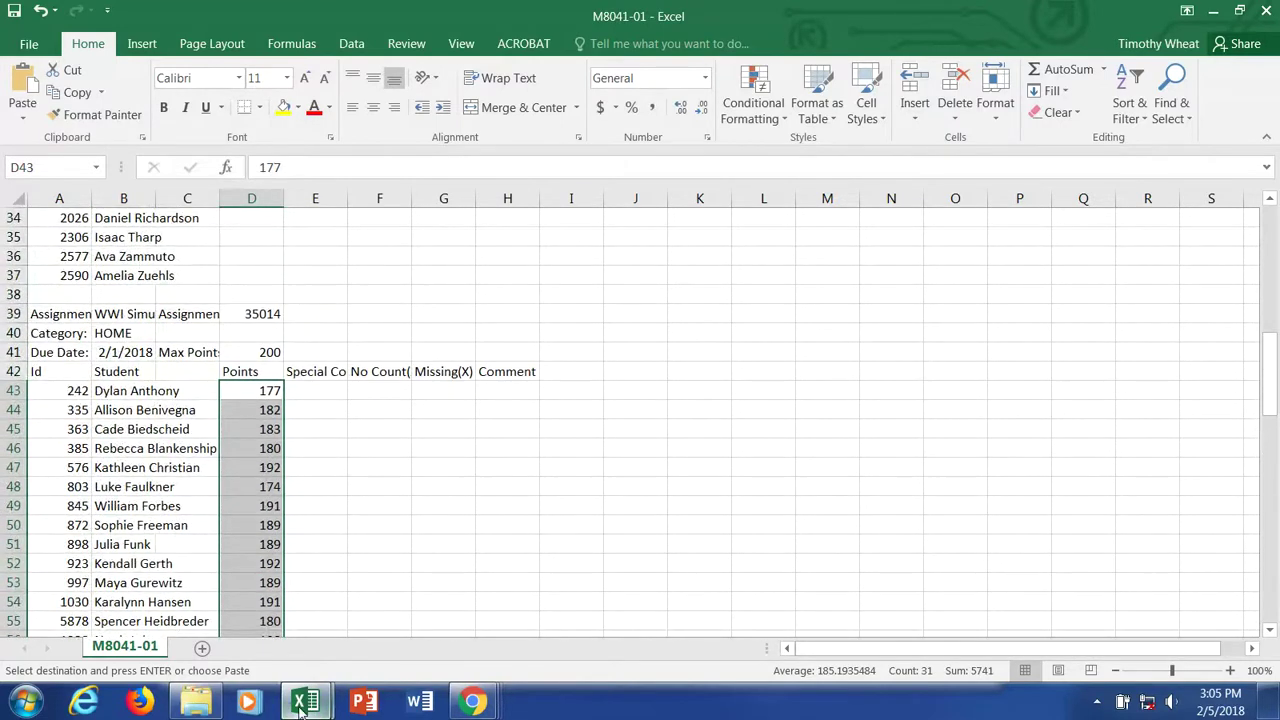
Return to the grades workbook and copy the WWI Vocab scores in AZ2:AZ32.
mouse_move(301, 711)
left_click(403, 606)
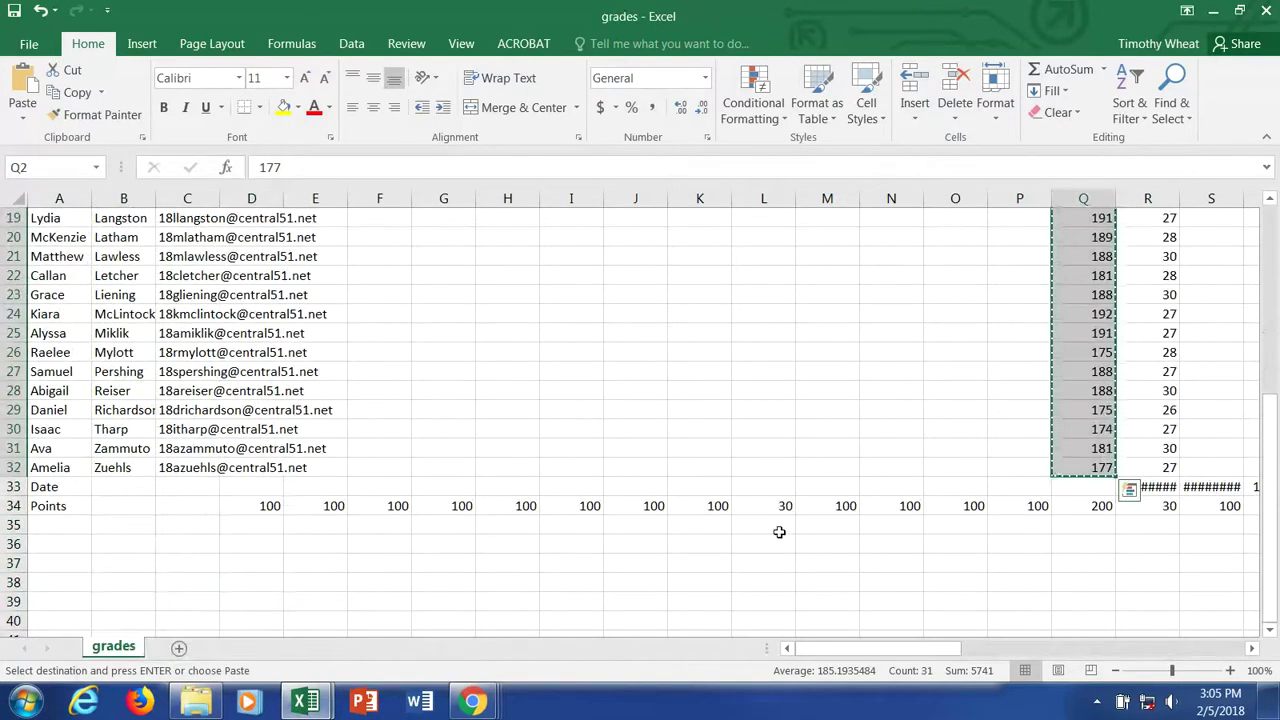
scroll(966, 520, "up", 6)
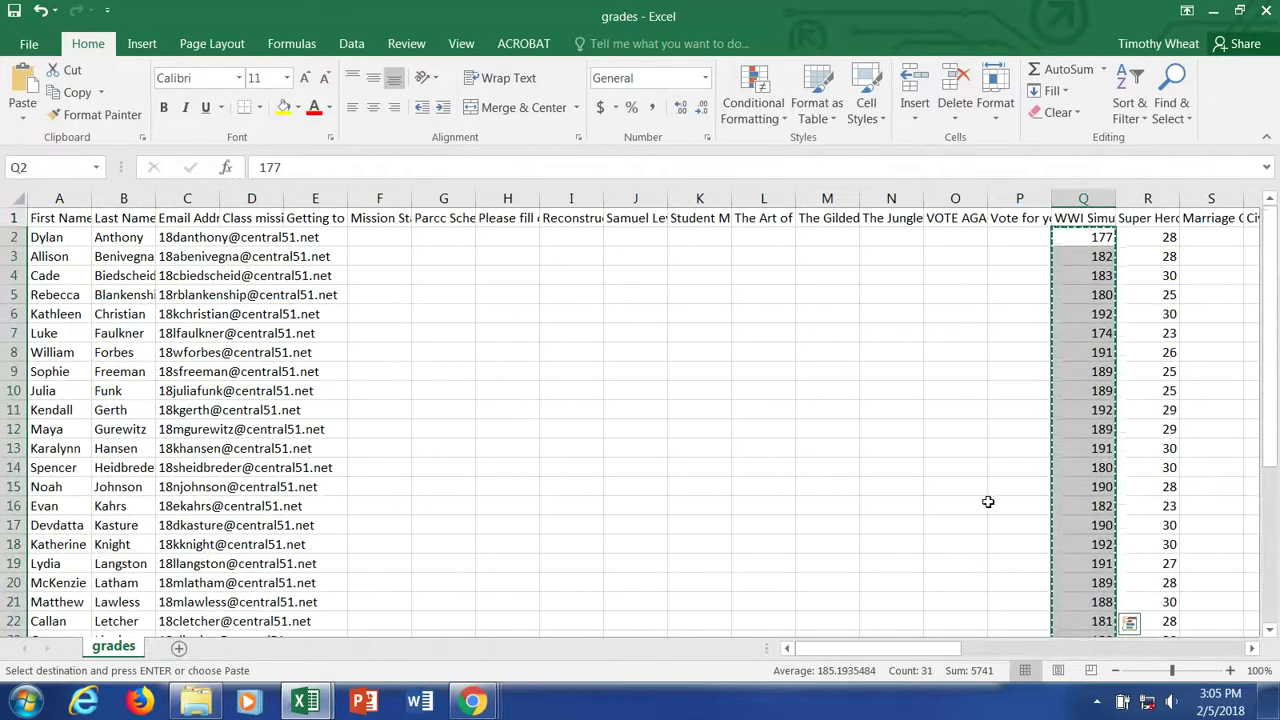
left_click_drag(882, 649, 1247, 652)
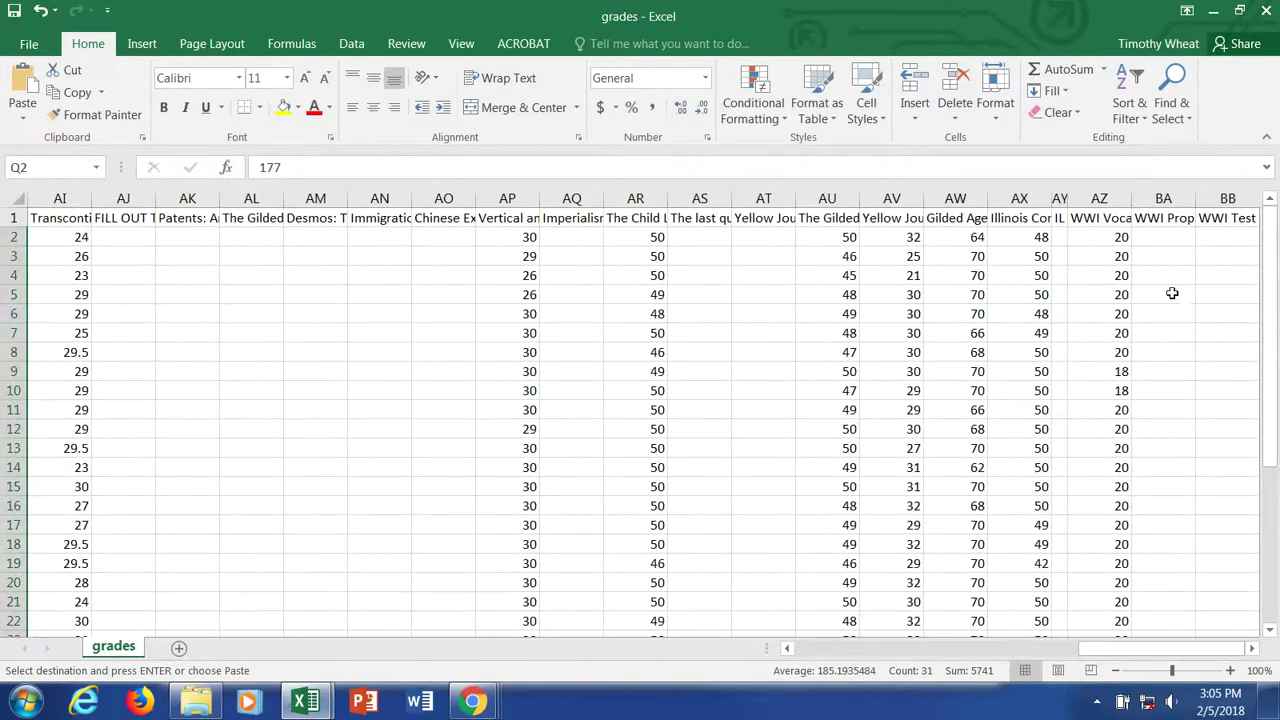
left_click(1121, 243)
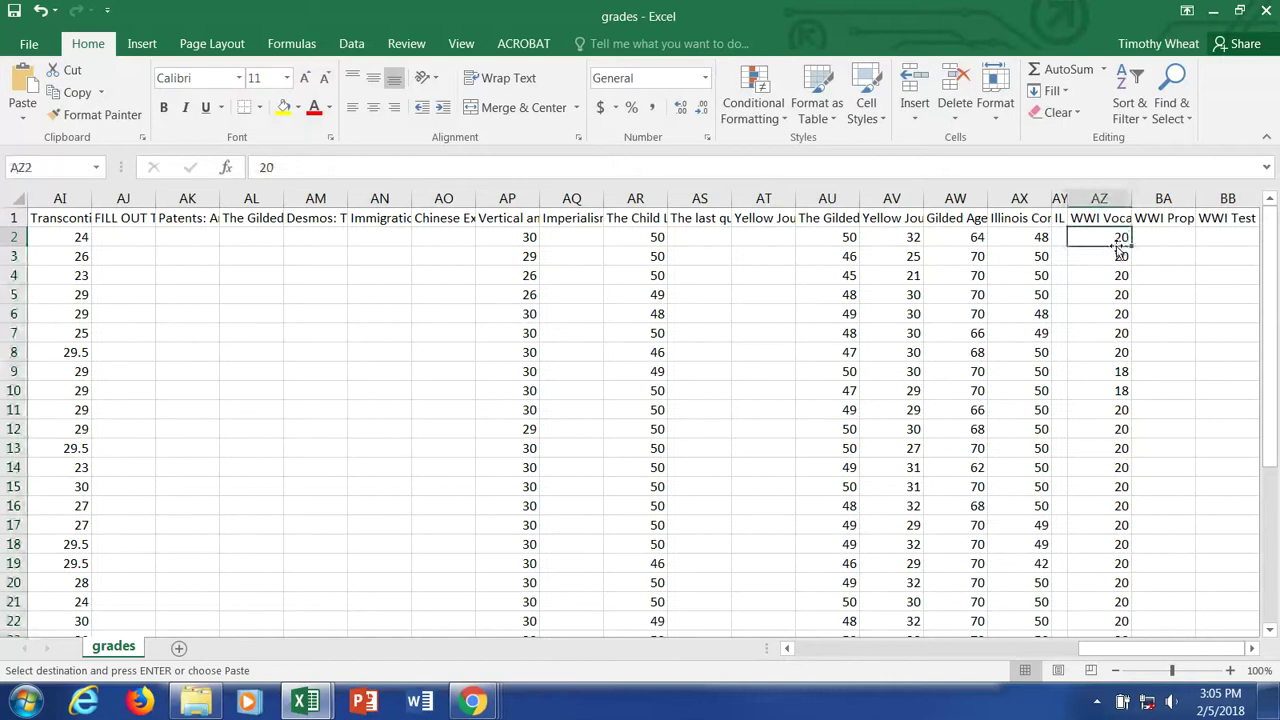
left_click(1236, 220)
left_click(1121, 238)
scroll(1095, 345, "down", 5)
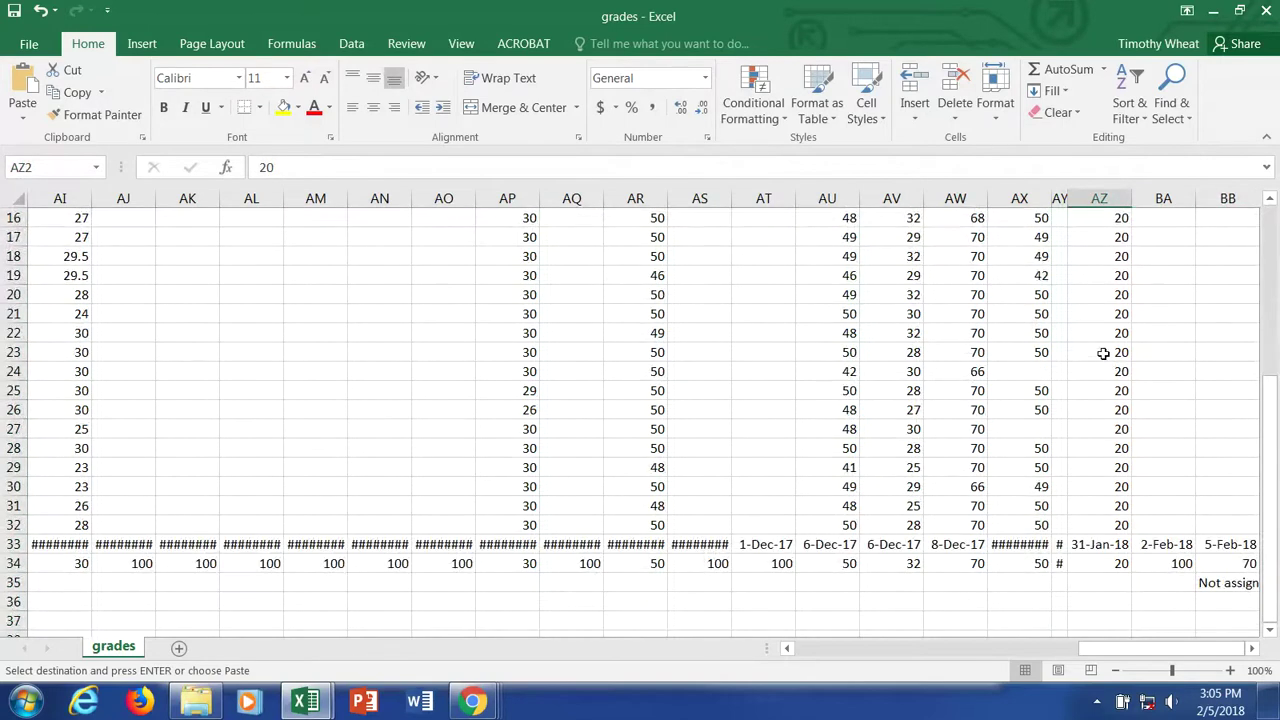
left_click(1117, 527, "shift")
key("ctrl+v")
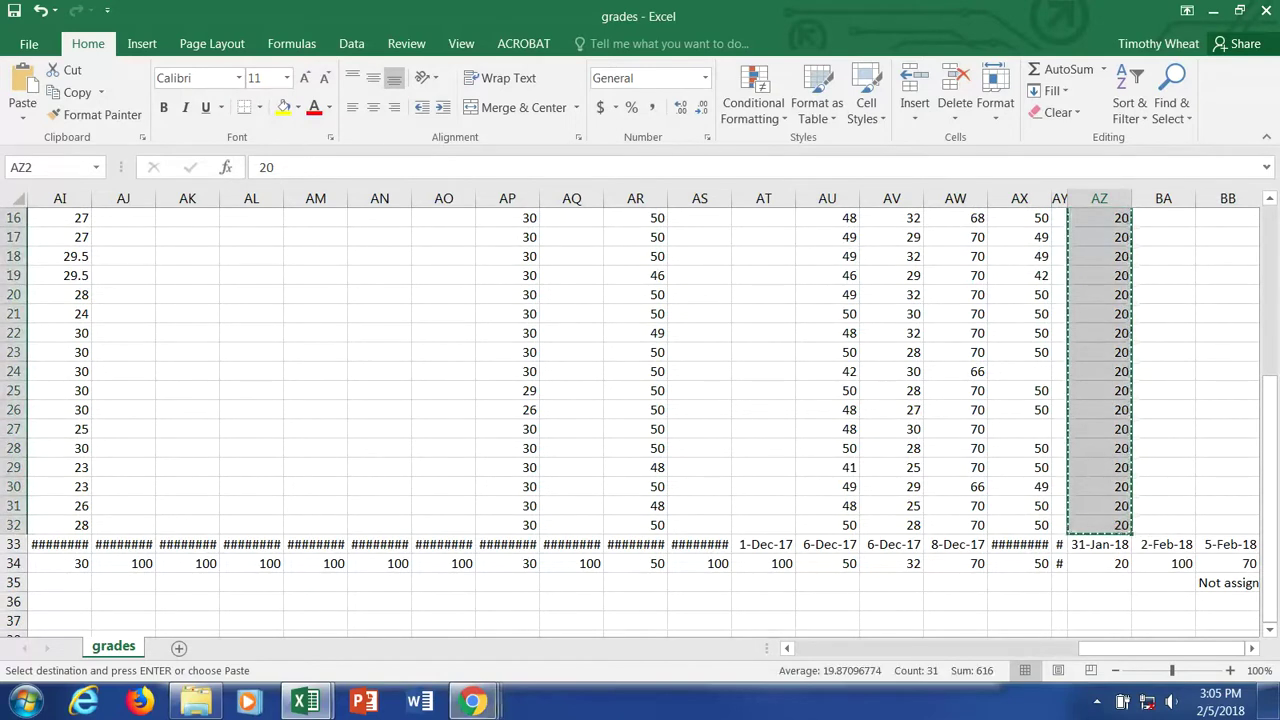
Paste the copied scores into the WWI Vocab Points column of M8041-01 from D79 and look over the filled sections.
mouse_move(462, 706)
mouse_move(305, 703)
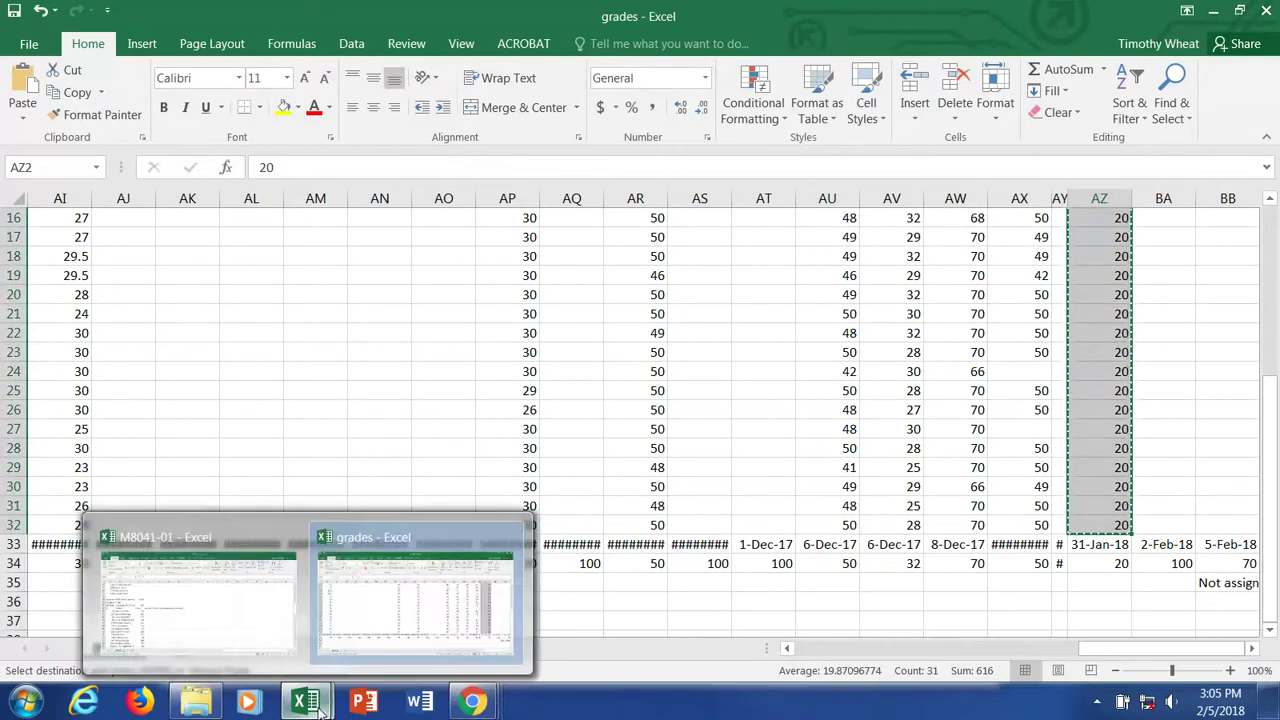
left_click(234, 623)
scroll(278, 375, "up", 11)
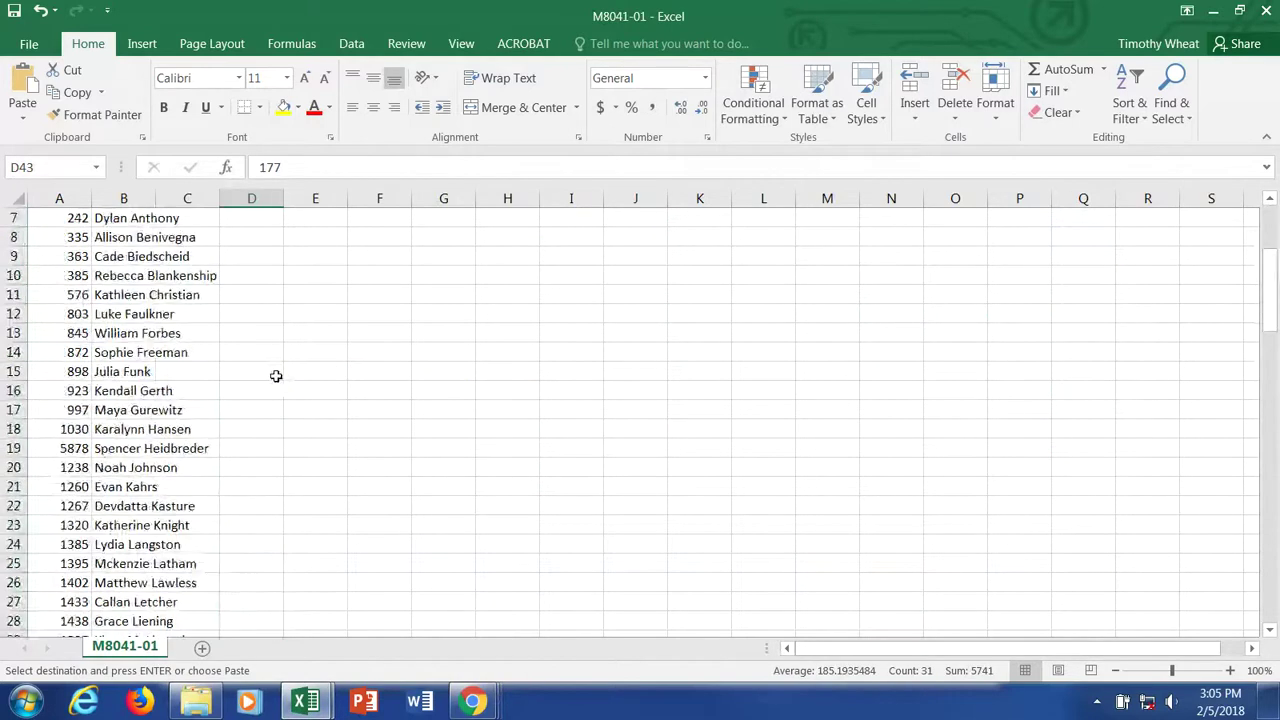
scroll(278, 375, "down", 20)
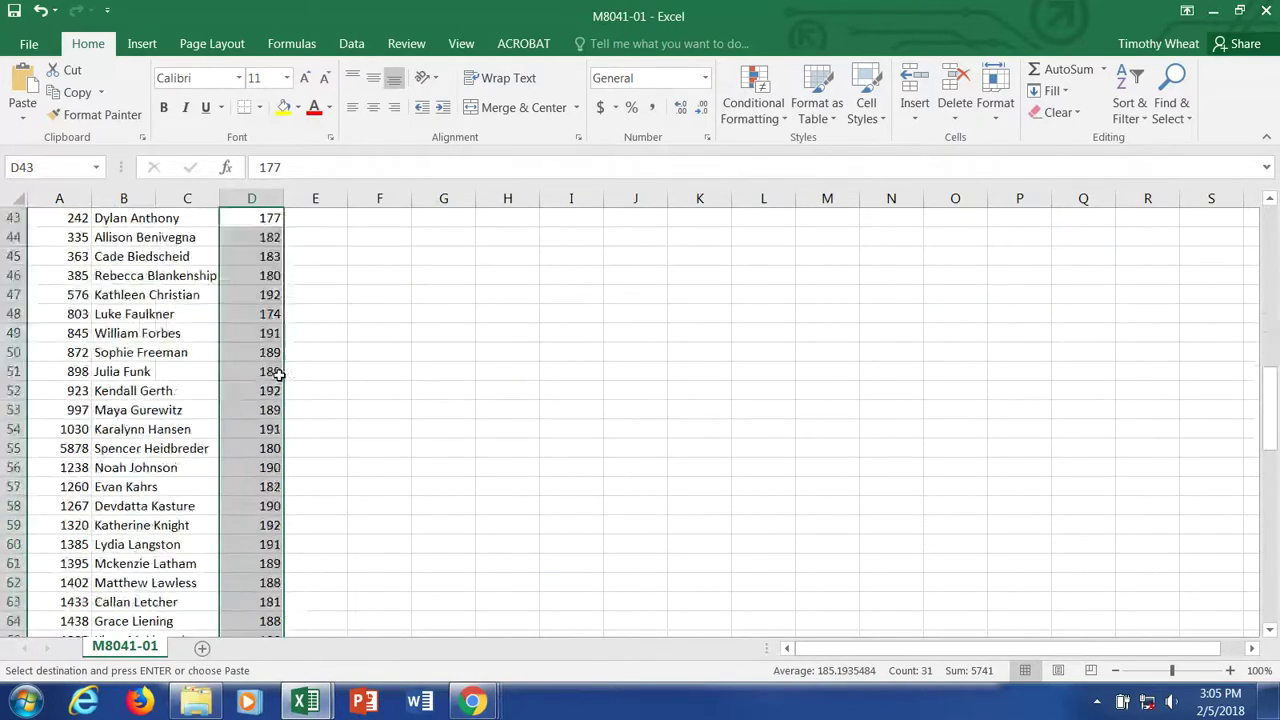
scroll(282, 441, "down", 2)
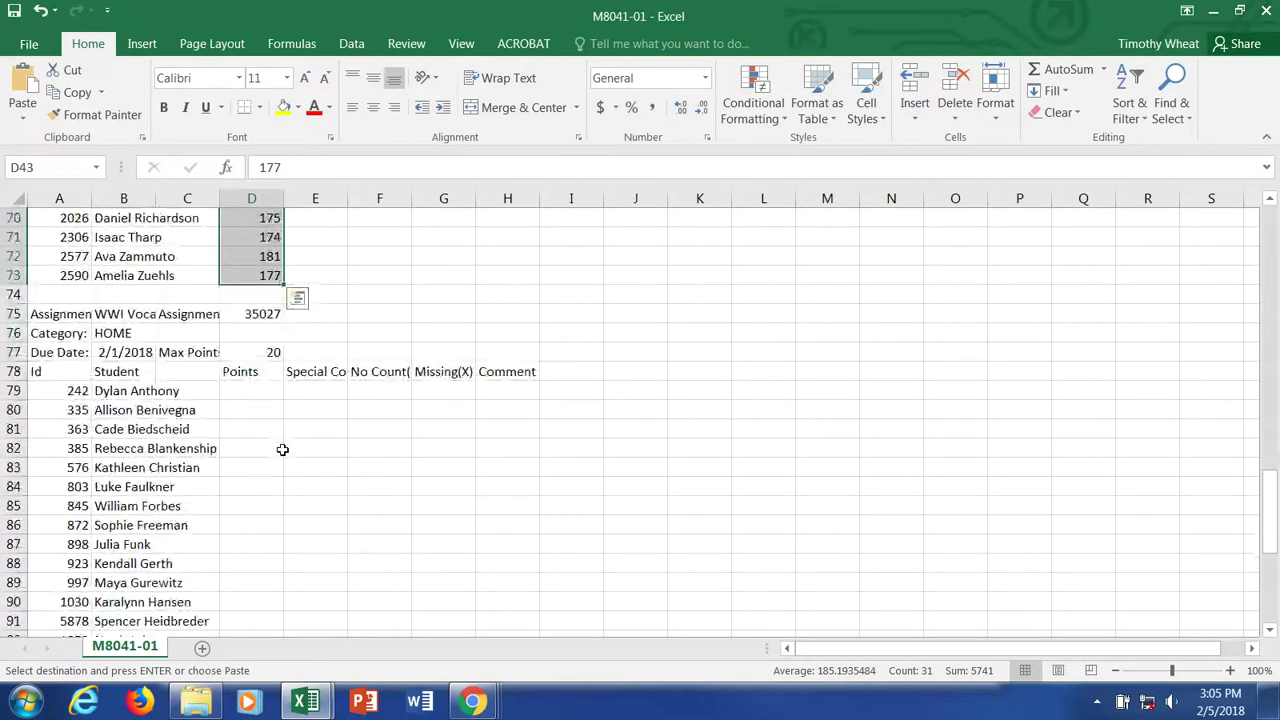
left_click(268, 390)
scroll(271, 387, "down", 1)
key("ctrl+v")
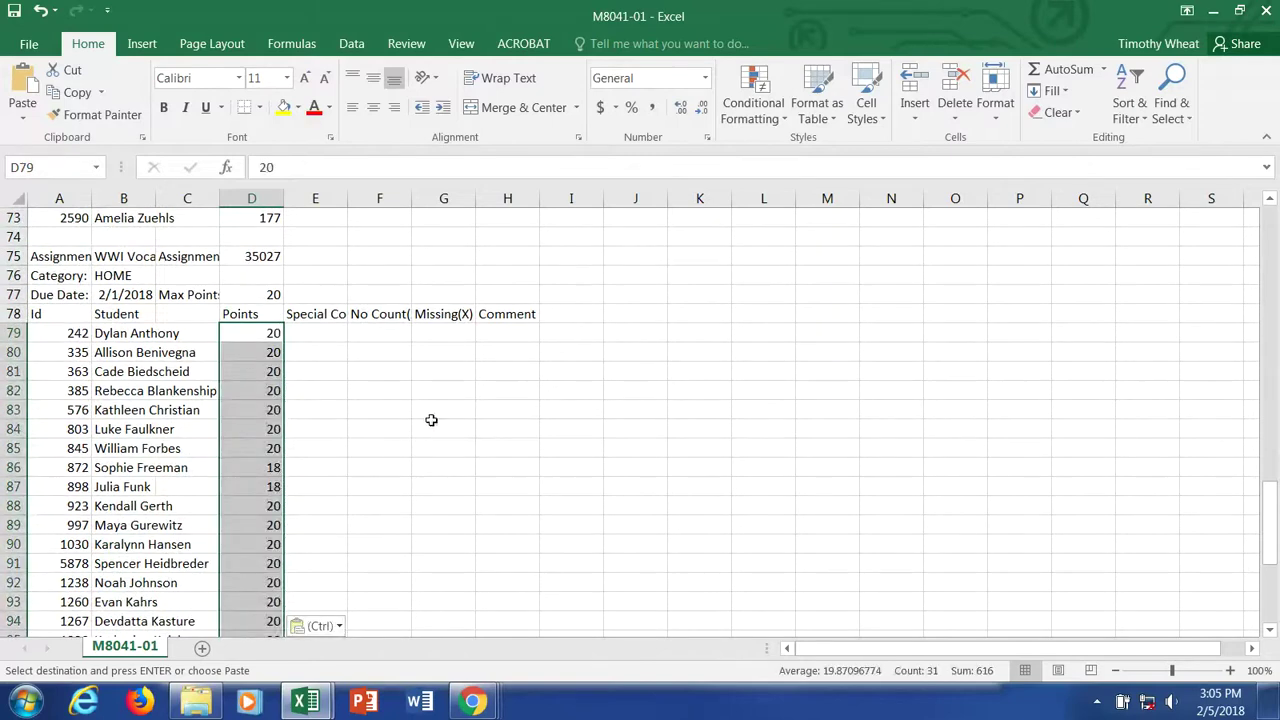
scroll(306, 423, "down", 5)
scroll(310, 420, "up", 20)
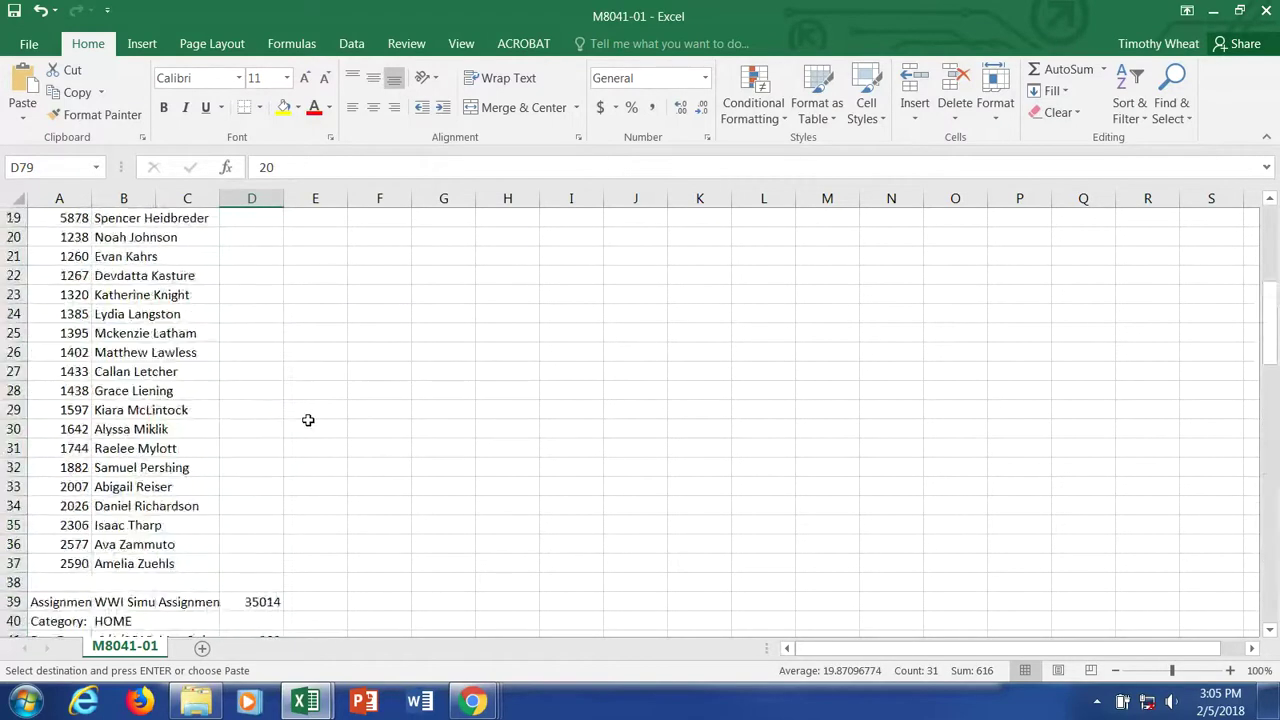
Return to the grades workbook, narrow the WWI Propaganda Analysis column and check the WWI Test column for scores.
mouse_move(306, 702)
left_click(377, 620)
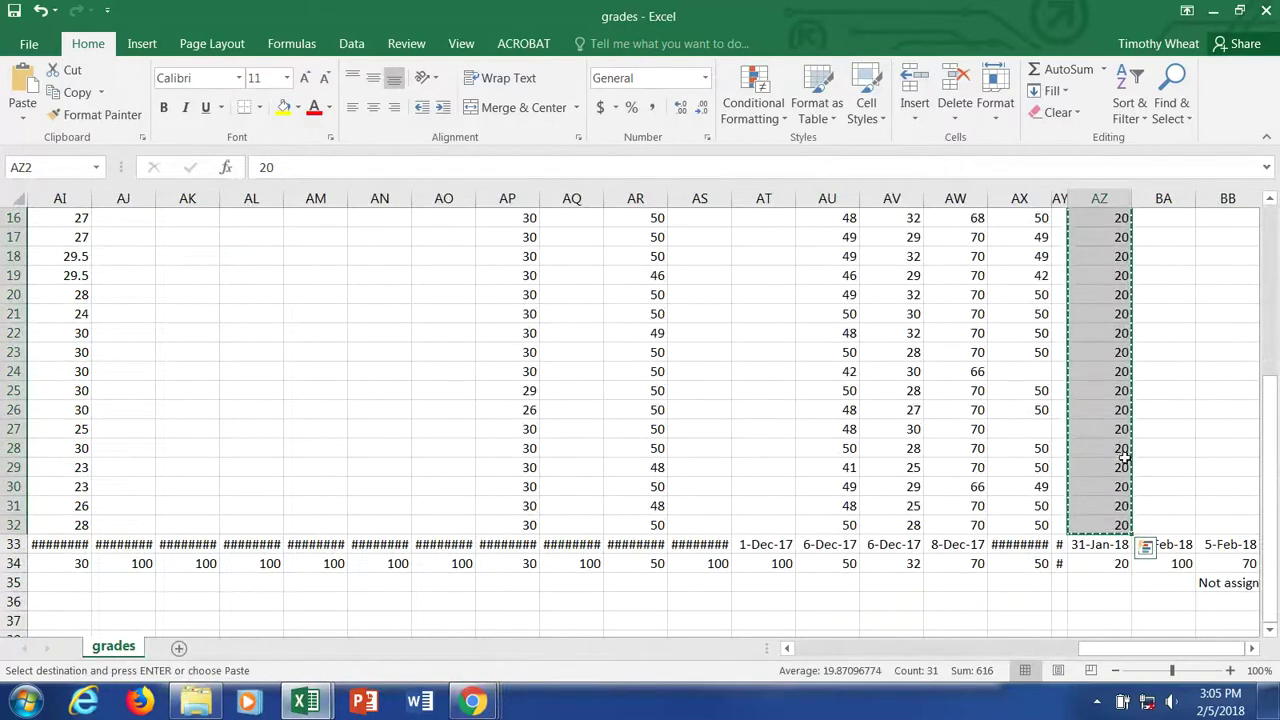
scroll(1130, 470, "up", 5)
left_click(1187, 222)
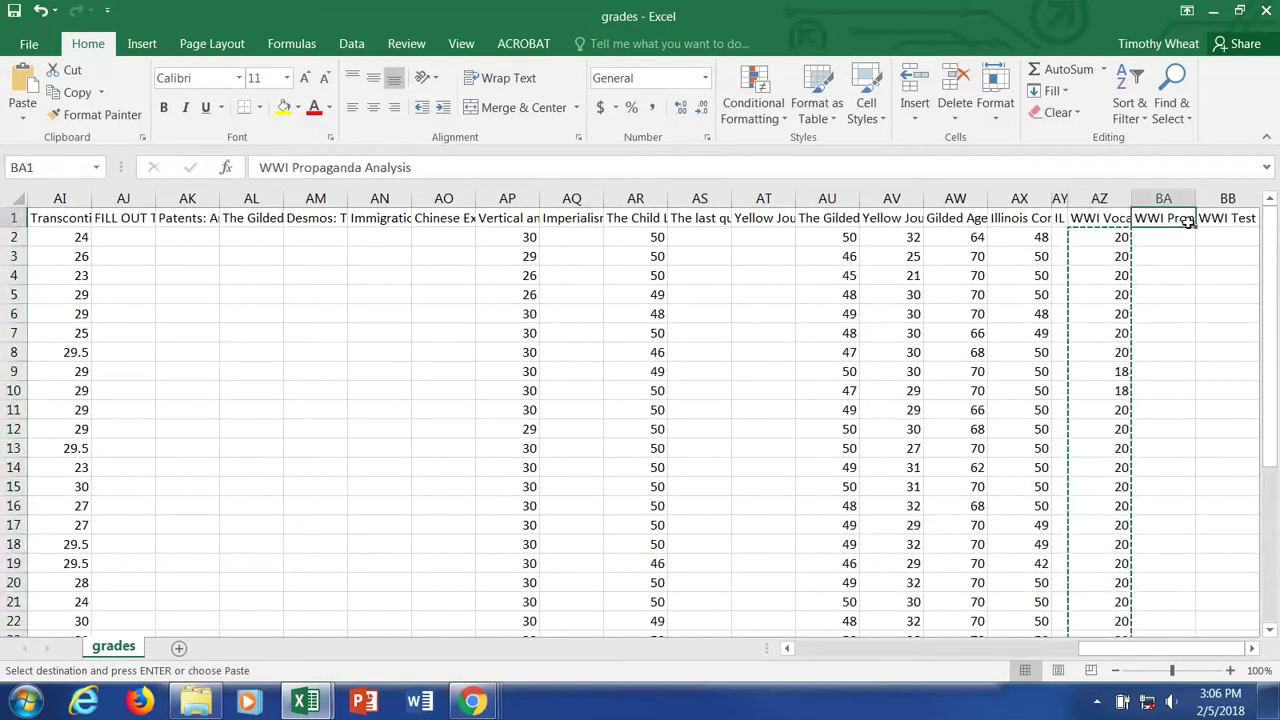
mouse_move(1197, 203)
left_mouse_down()
mouse_move(1221, 203)
mouse_move(1176, 201)
left_mouse_up()
left_click(1212, 236)
scroll(1212, 380, "down", 6)
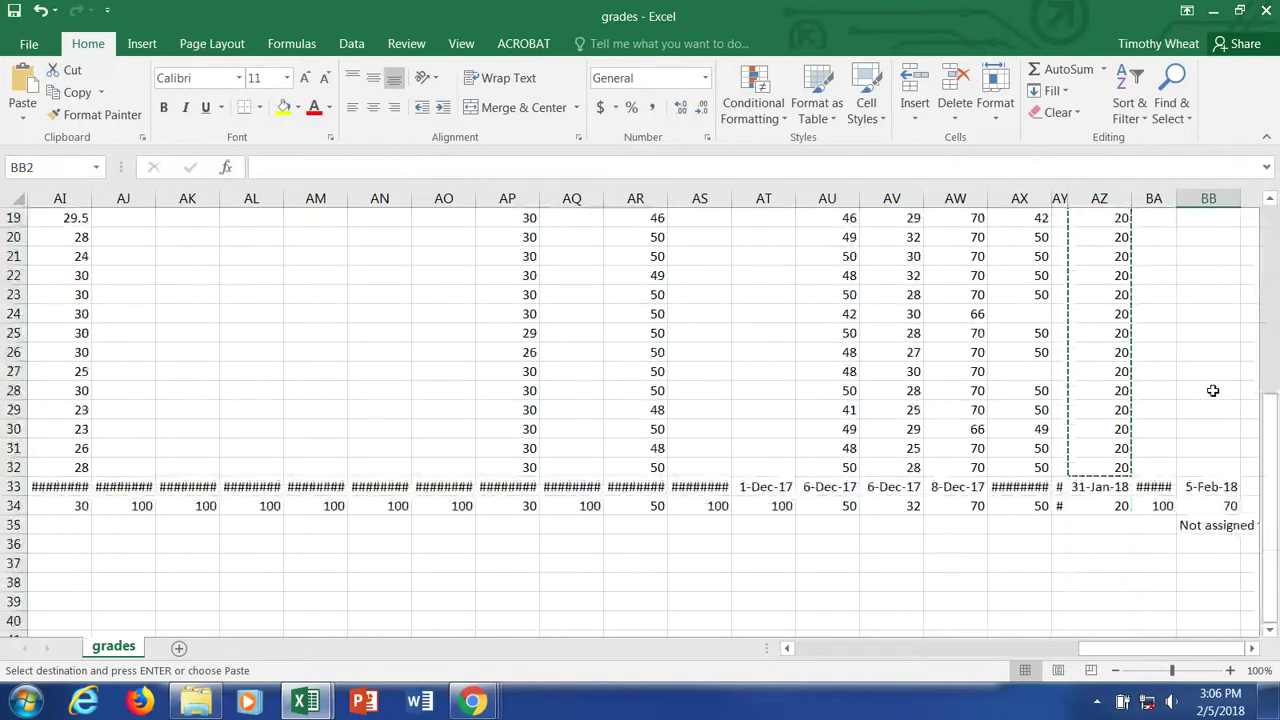
scroll(1212, 390, "up", 6)
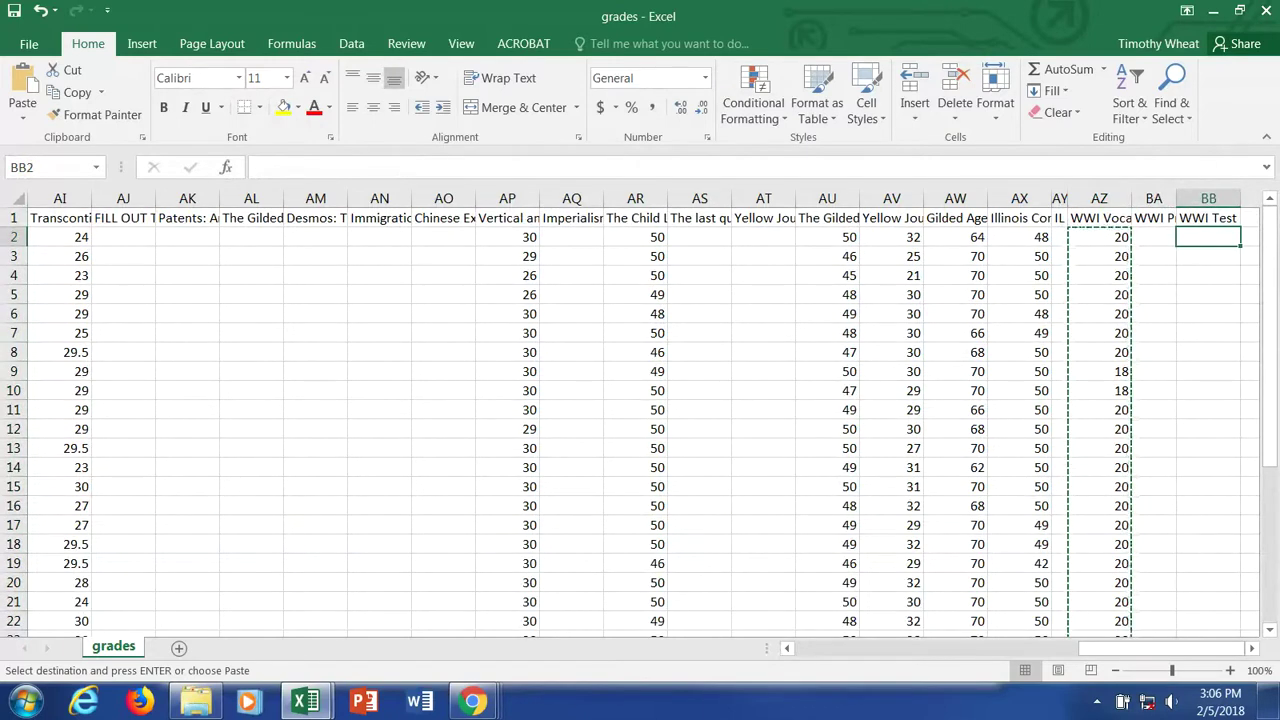
Close the grades workbook without saving and move the grades file from the Downloads folder to the Recycle Bin.
left_click(1266, 10)
left_click(639, 372)
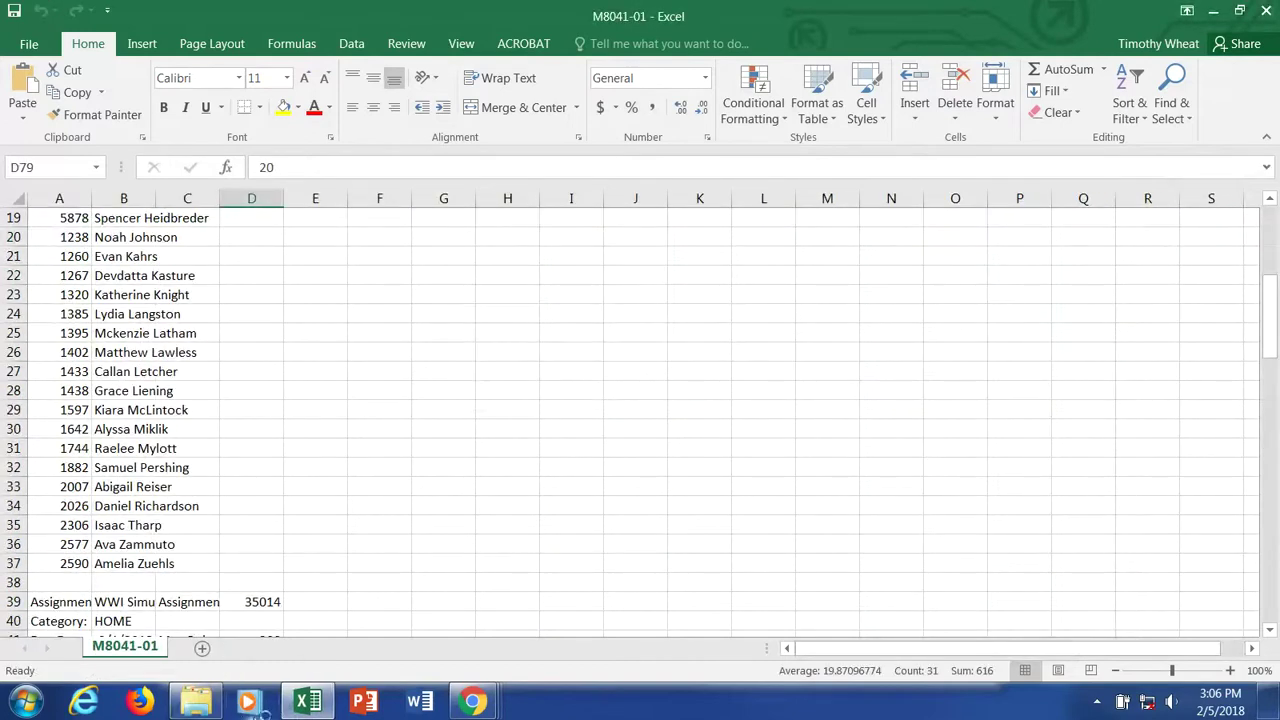
left_click(196, 702)
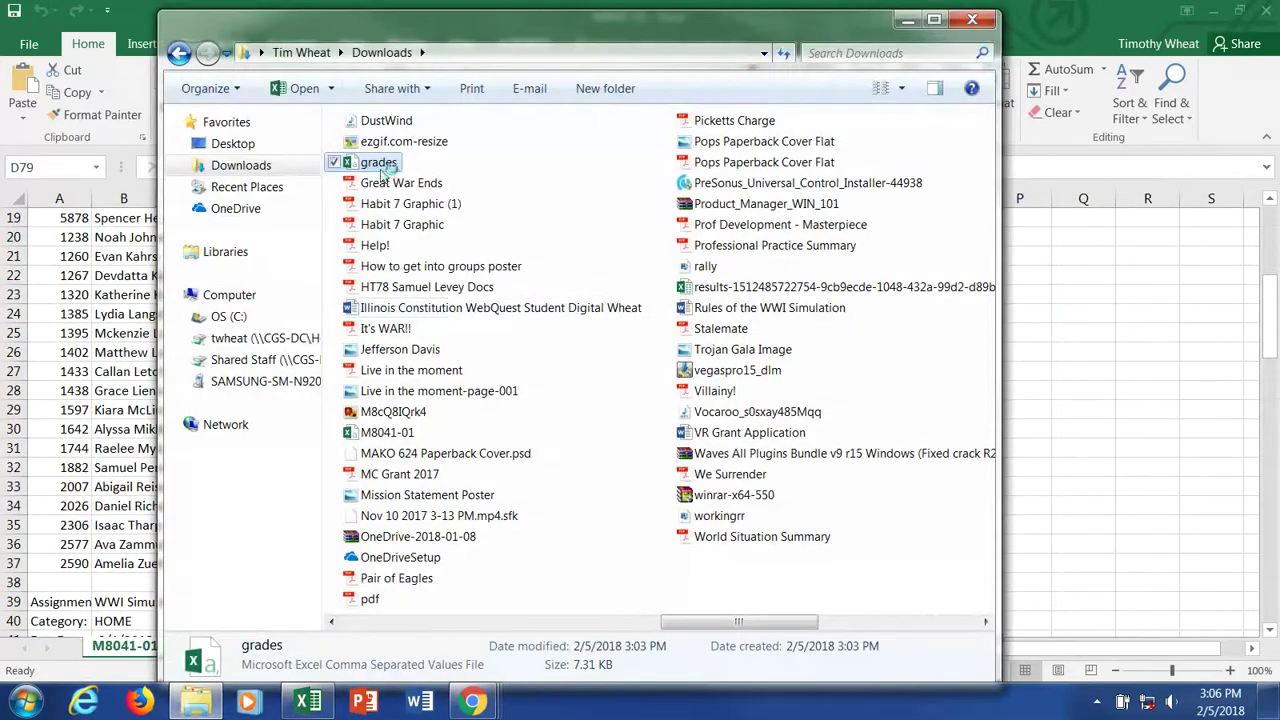
key("Delete")
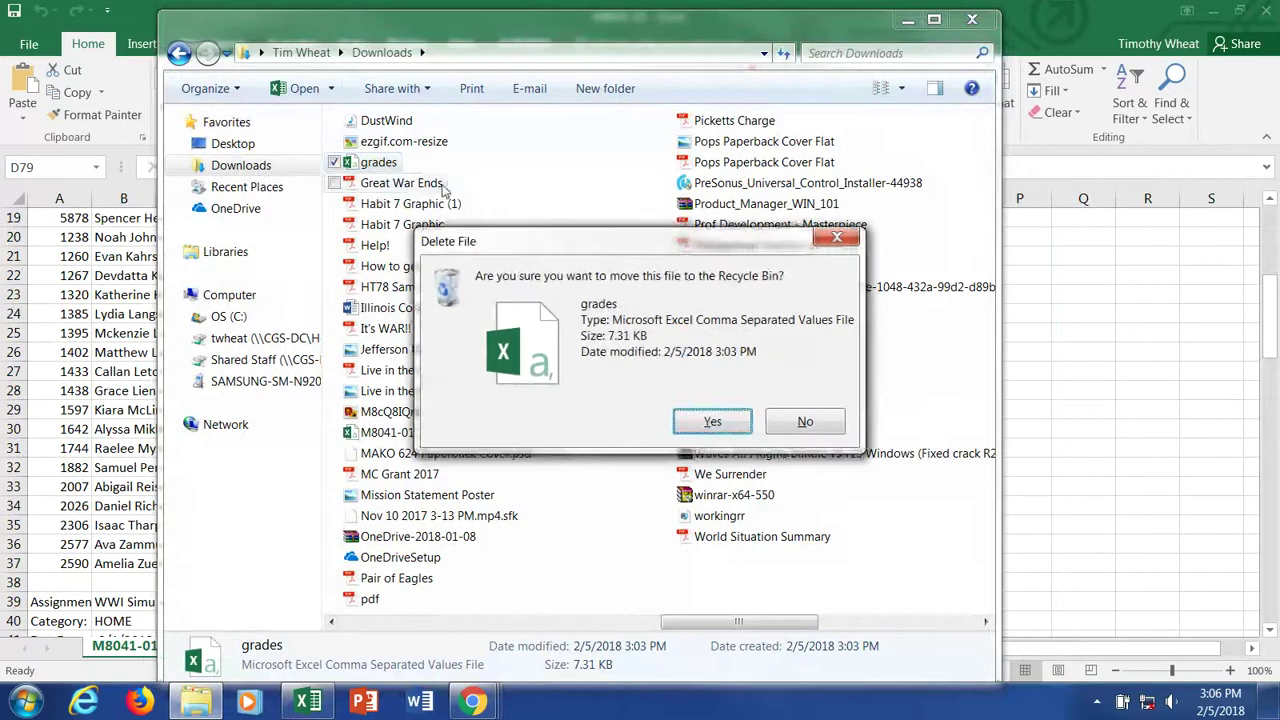
left_click(711, 421)
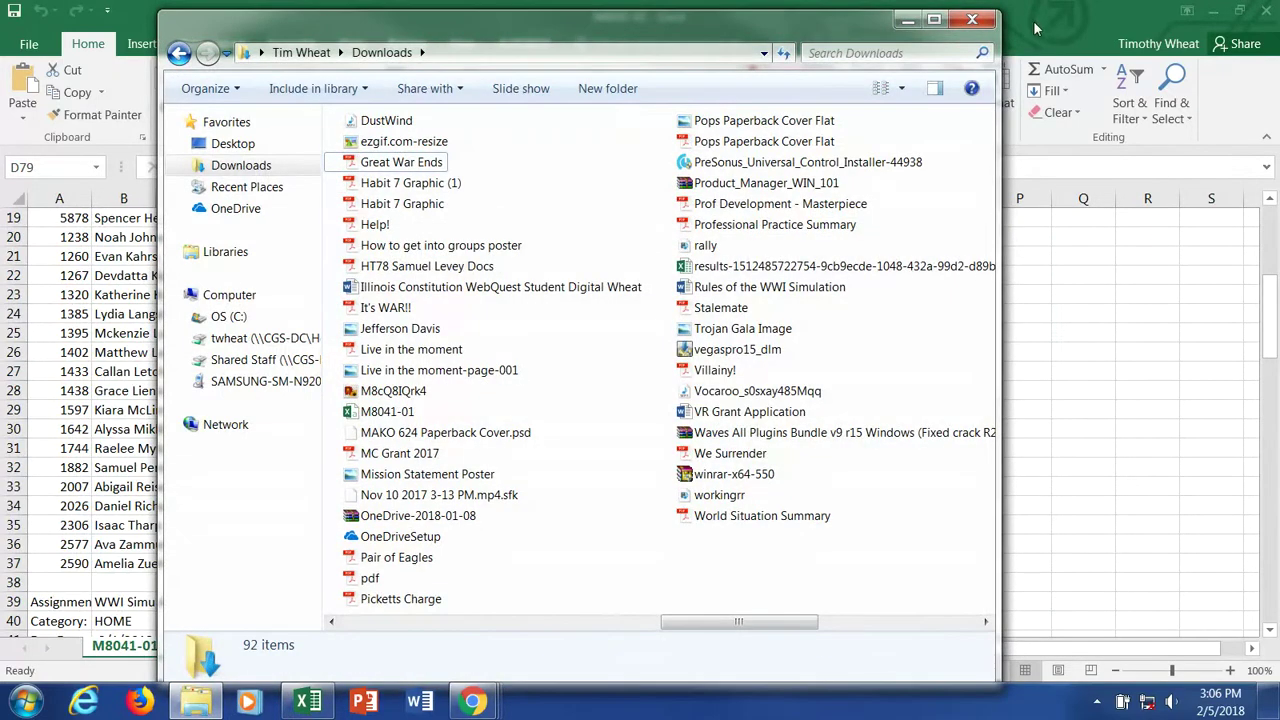
Switch to the WWI Test page in Google Classroom and review the students' scores and return status.
mouse_move(465, 708)
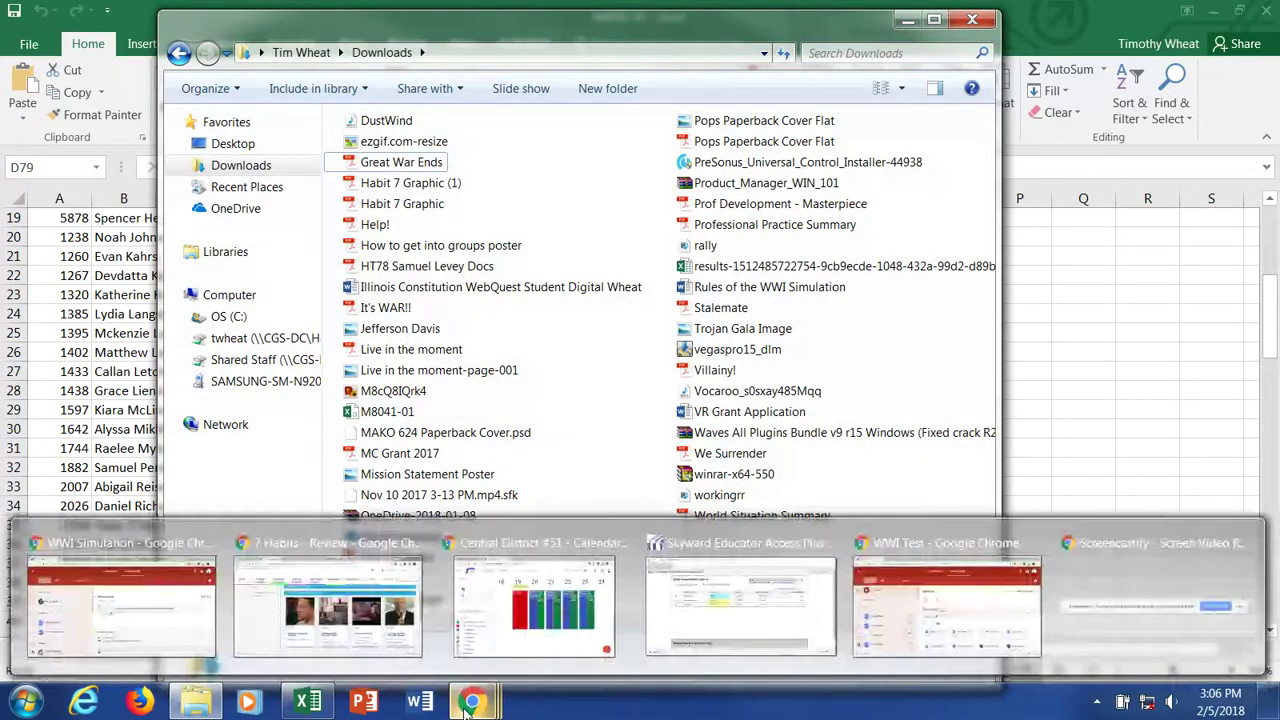
left_click(946, 600)
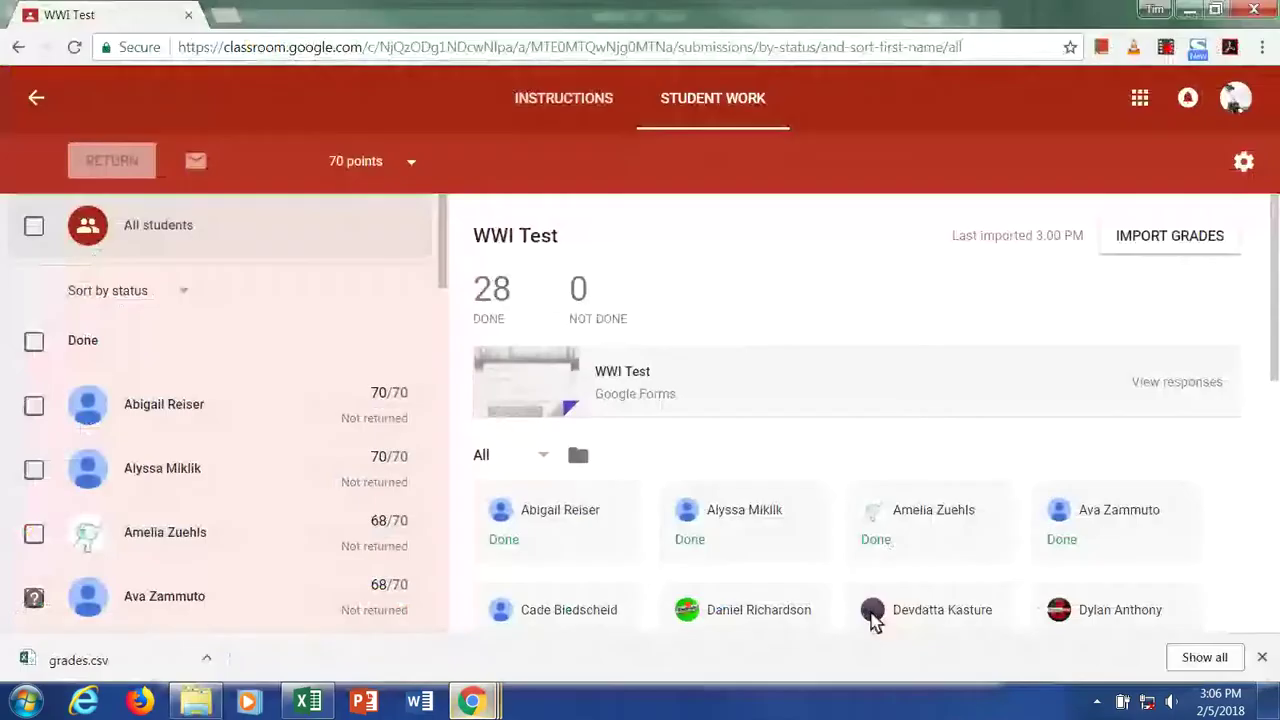
scroll(360, 370, "down", 5)
scroll(352, 345, "up", 5)
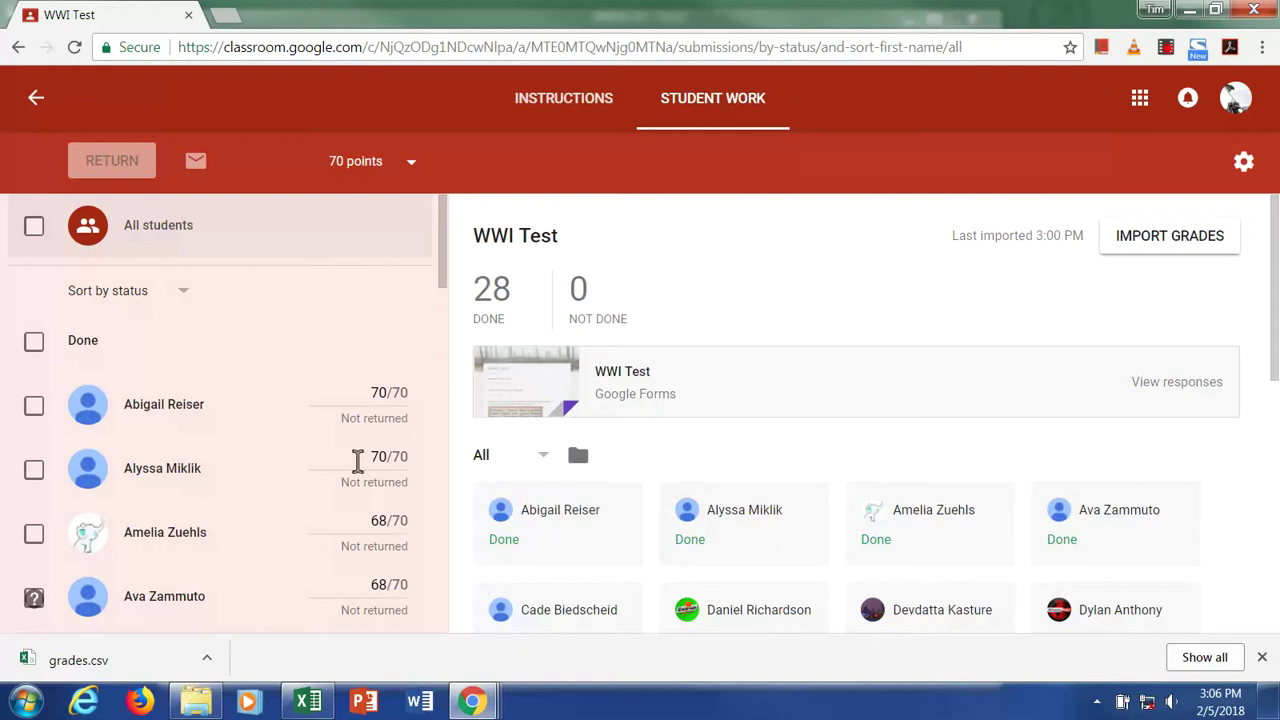
scroll(368, 430, "down", 10)
scroll(368, 420, "down", 3)
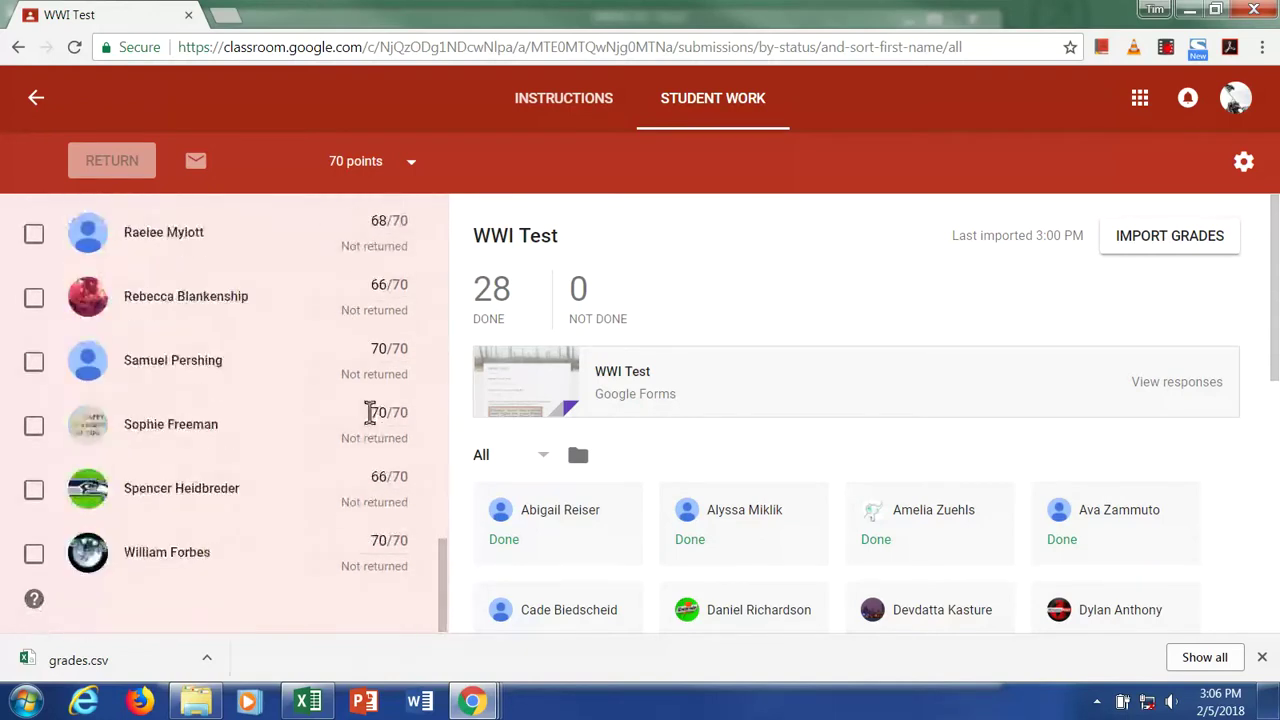
scroll(370, 415, "up", 12)
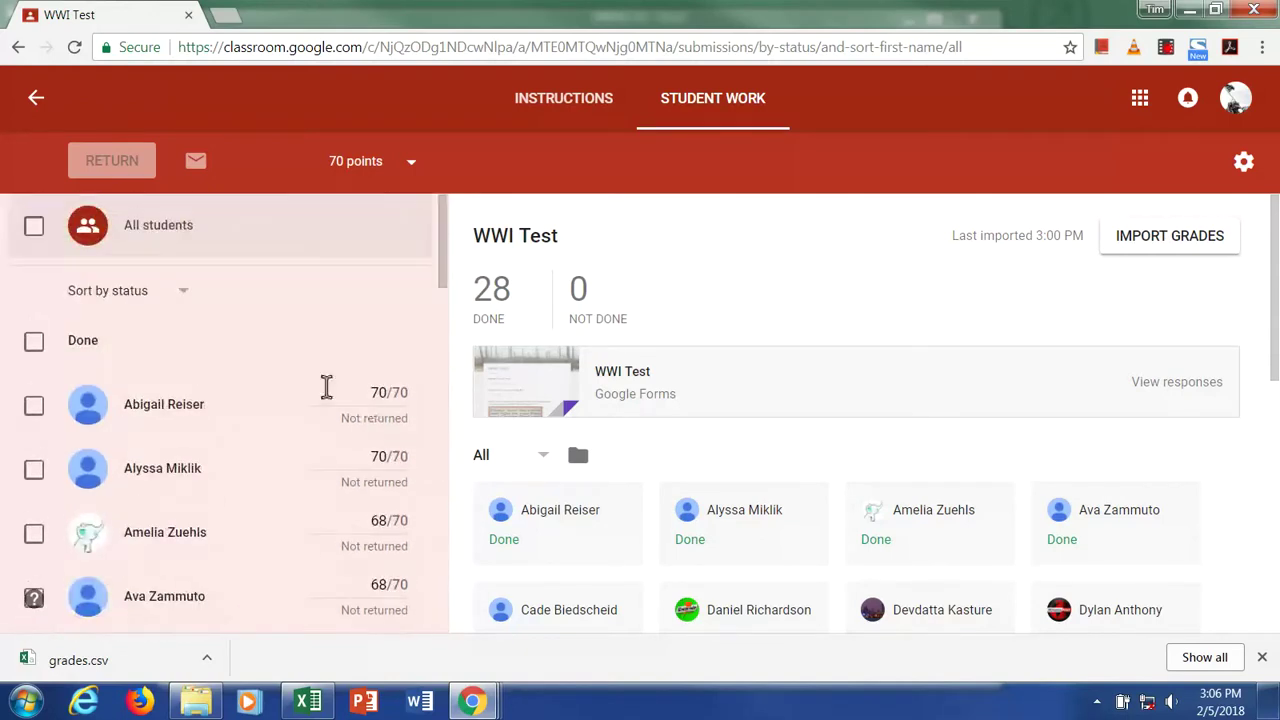
Return the WWI Test grades to all students and check the returned status down the student list.
left_click(34, 227)
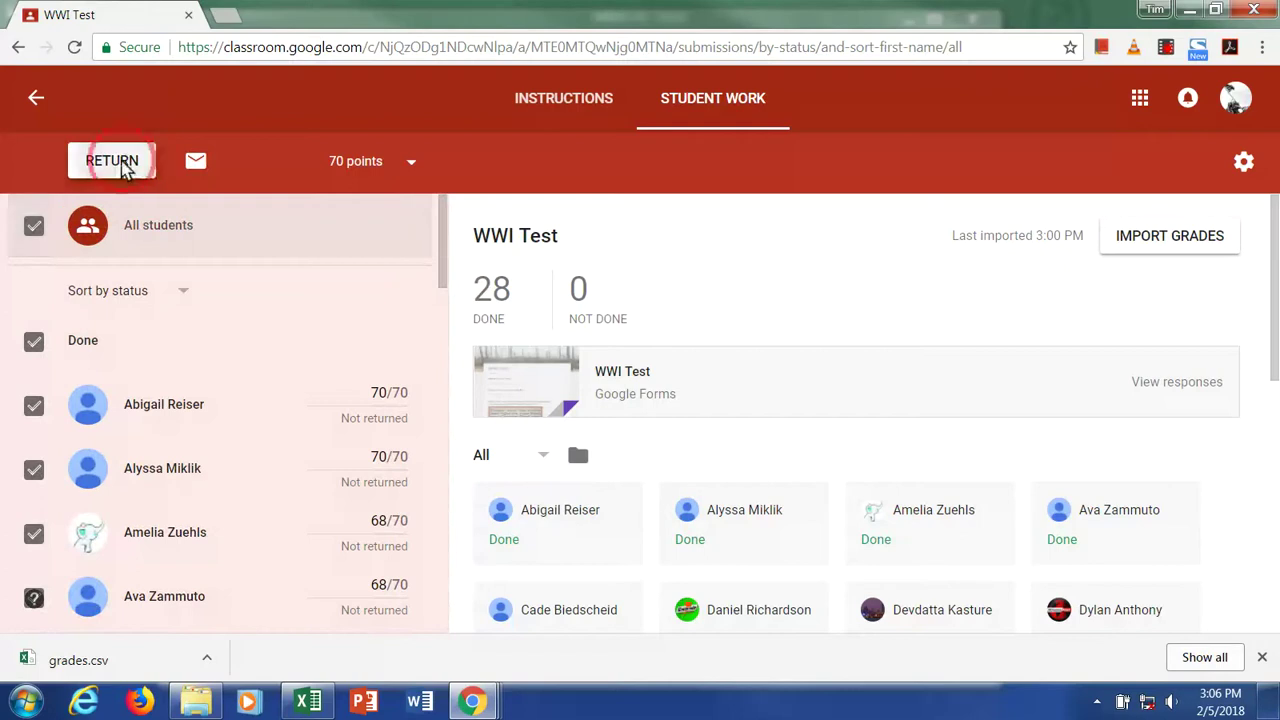
left_click(118, 161)
left_click(986, 566)
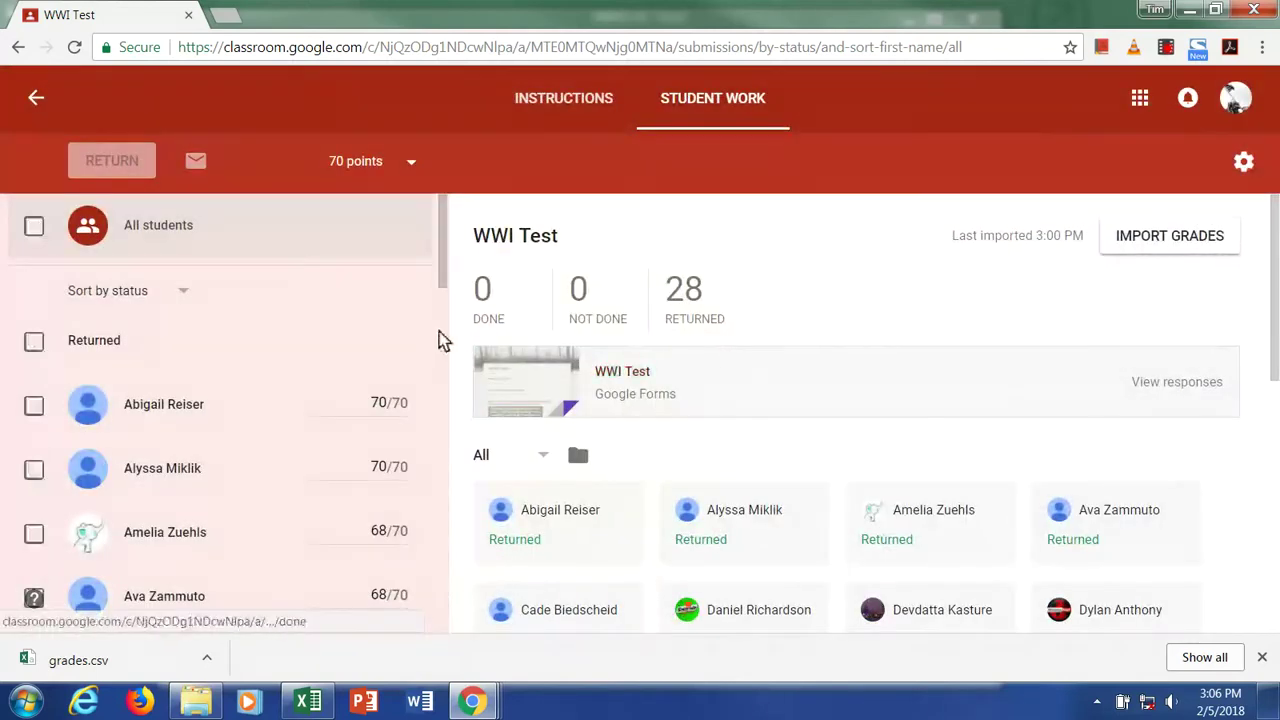
scroll(385, 330, "down", 8)
scroll(384, 322, "down", 5)
scroll(390, 323, "up", 15)
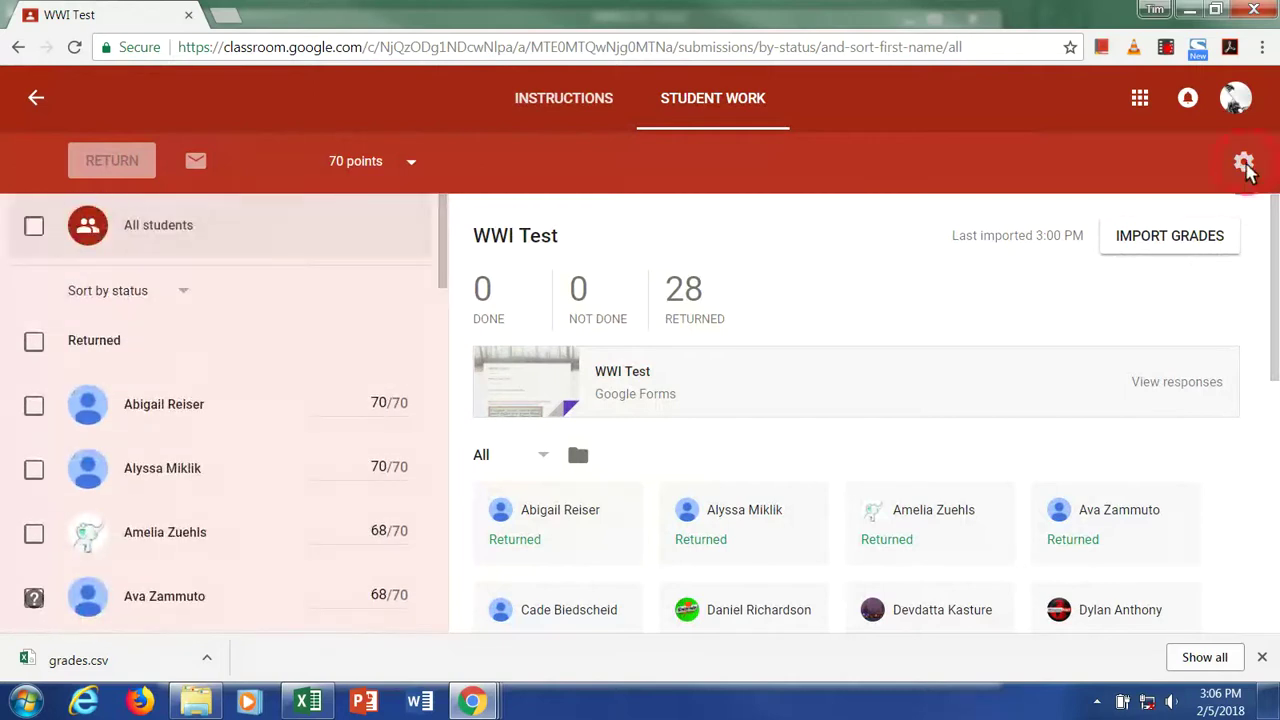
Download only the WWI Test grades as CSV, look through the grades file and close it.
left_click(1244, 162)
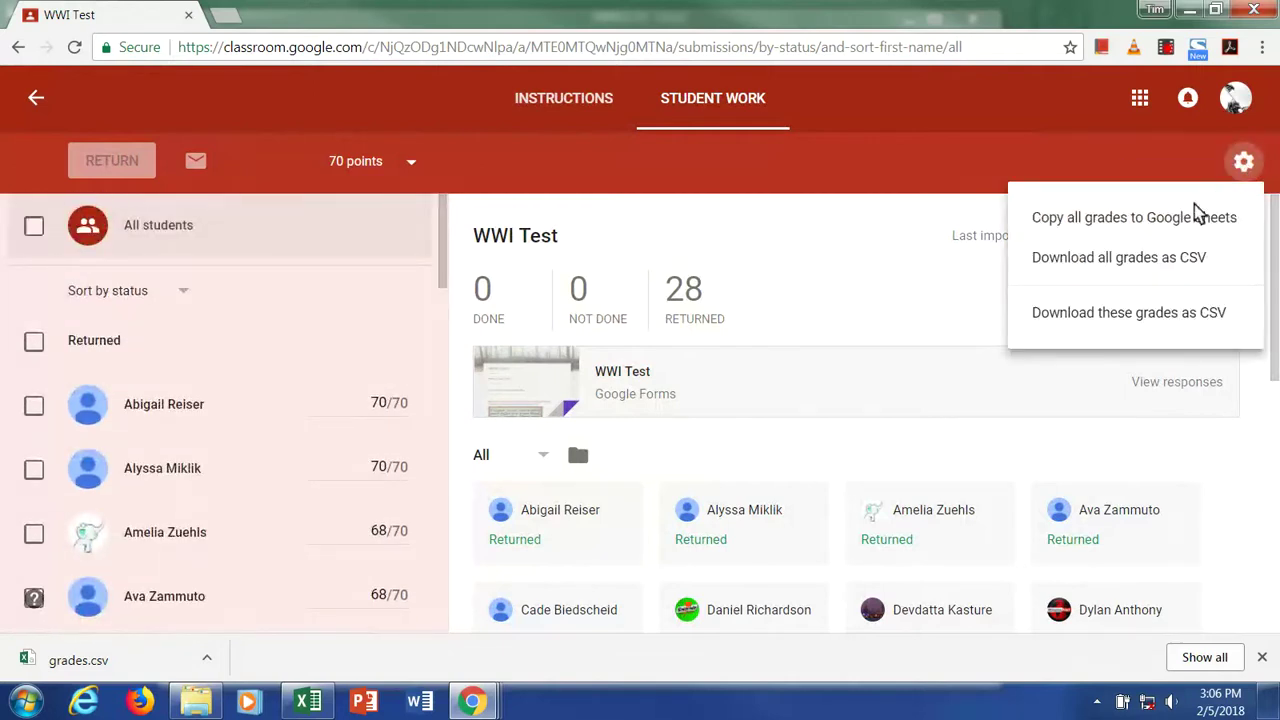
left_click(1166, 314)
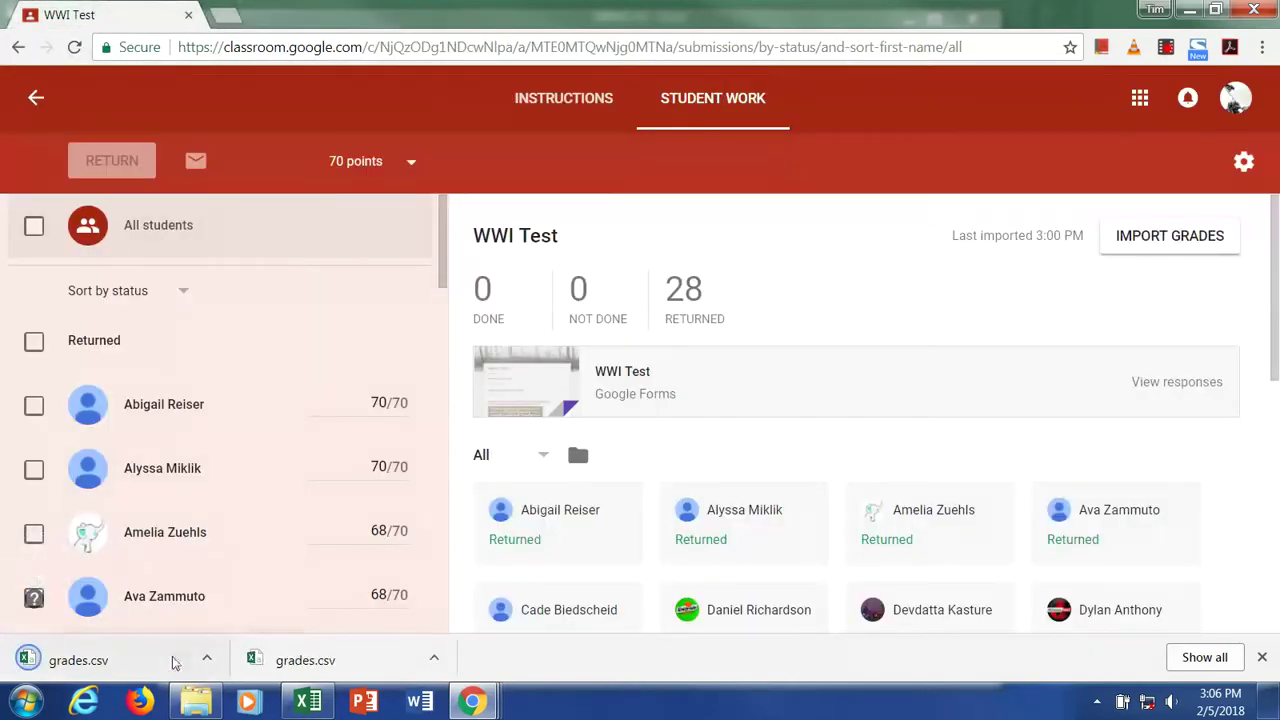
left_click(160, 665)
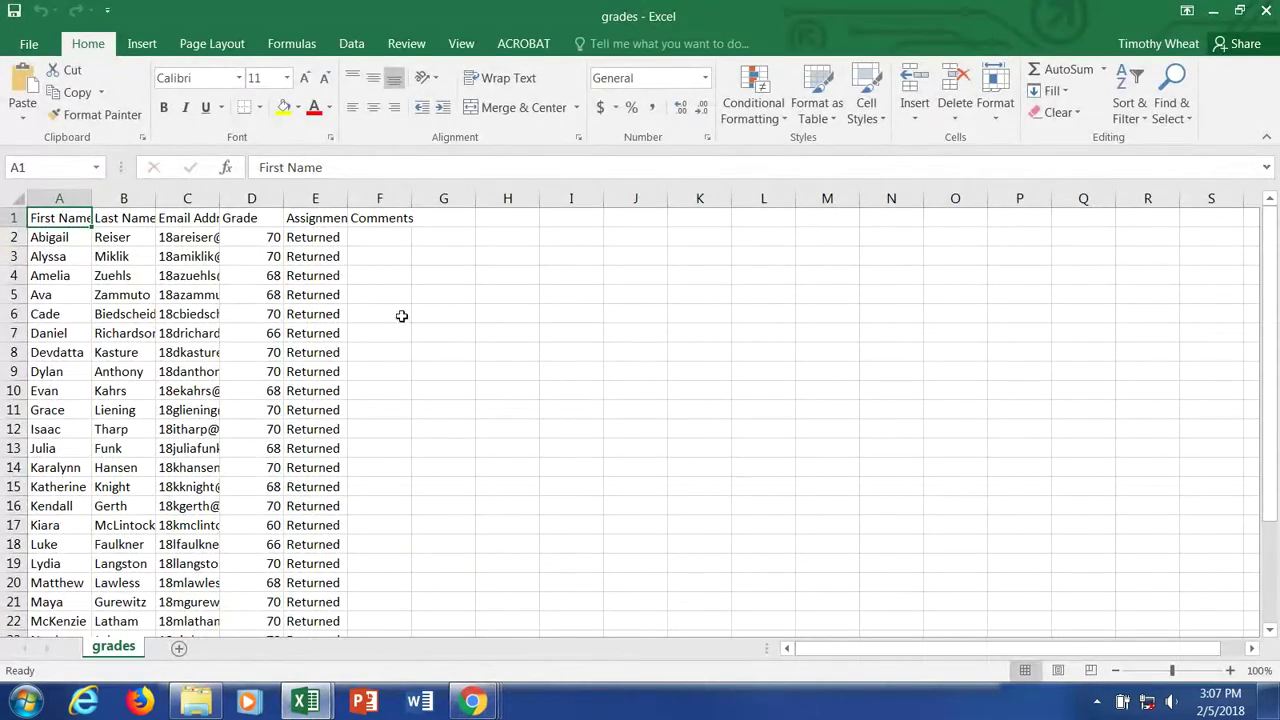
scroll(315, 314, "down", 5)
scroll(315, 314, "up", 5)
left_click(1268, 12)
Move the WWI Test-only grades file from the Downloads folder to the Recycle Bin and minimize the folder window.
mouse_move(322, 706)
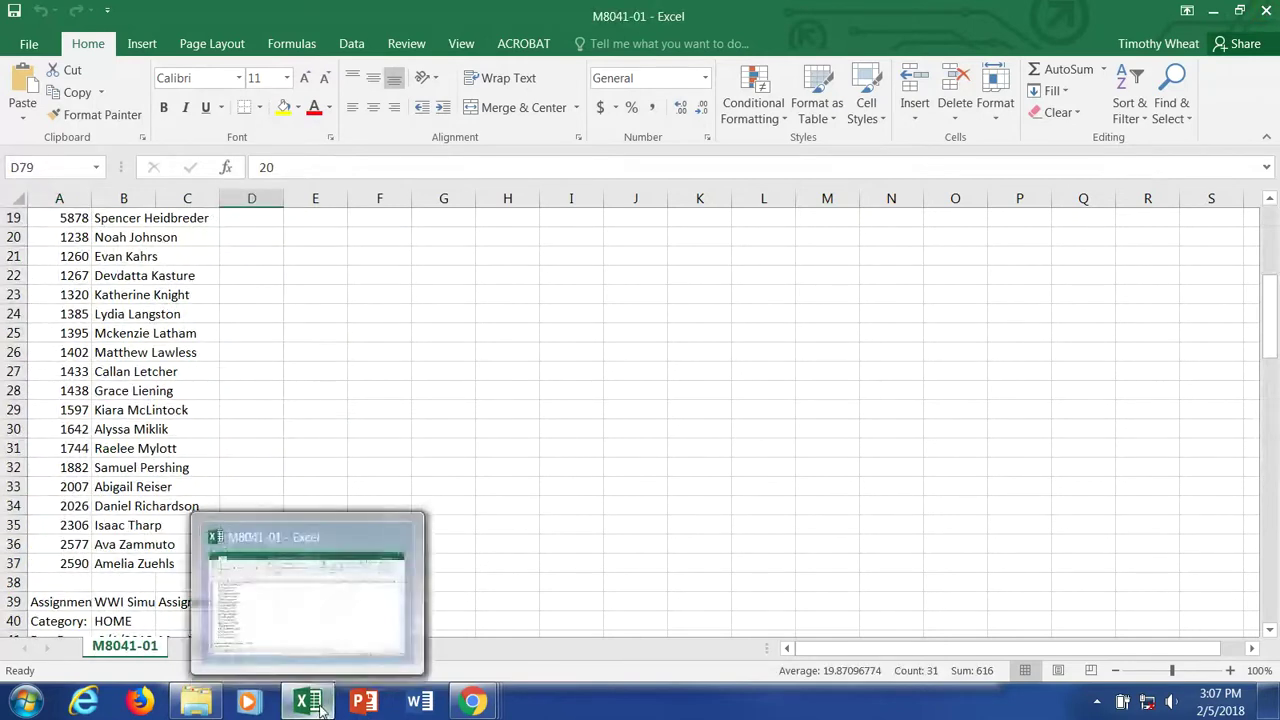
left_click(196, 702)
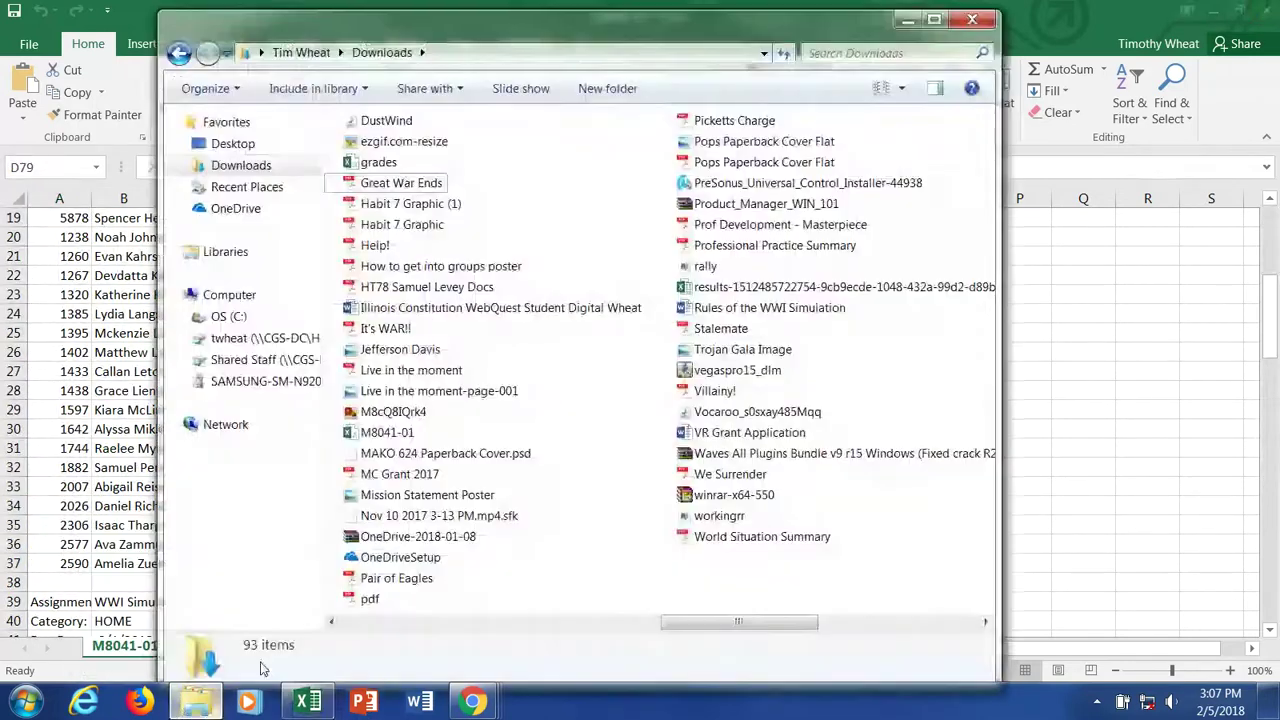
left_click(345, 172)
key("Delete")
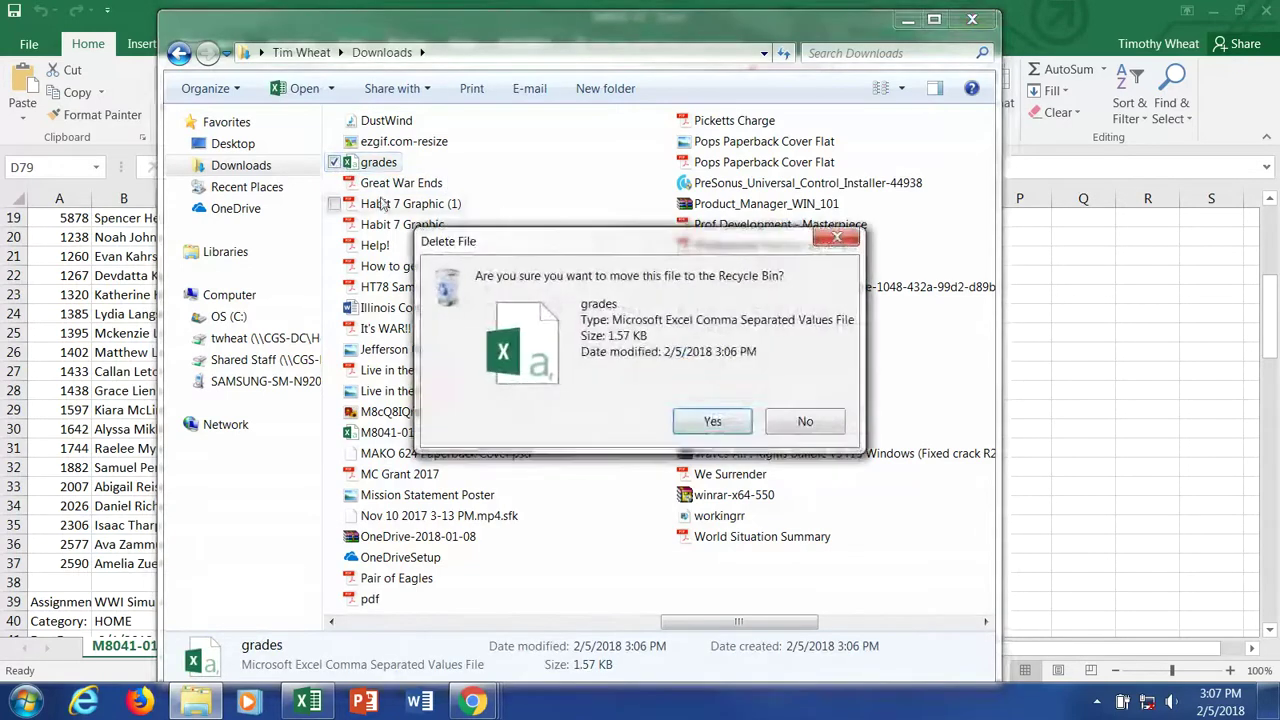
left_click(717, 427)
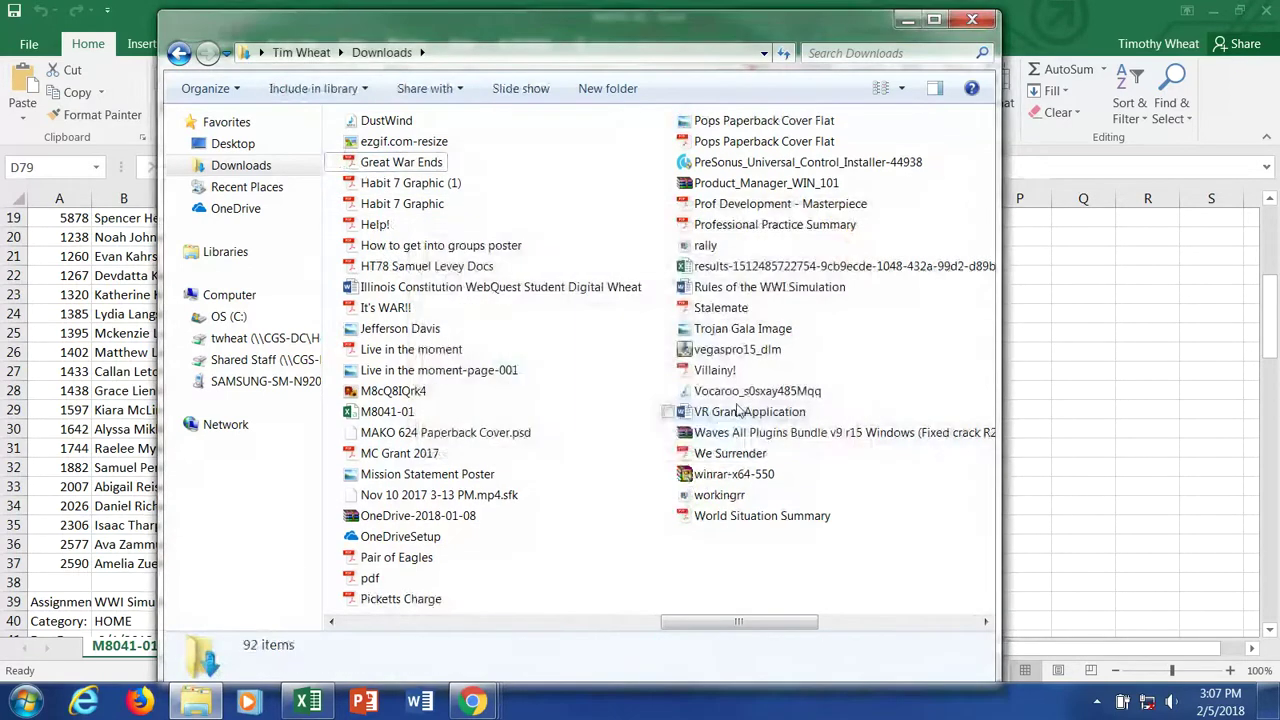
left_click(907, 19)
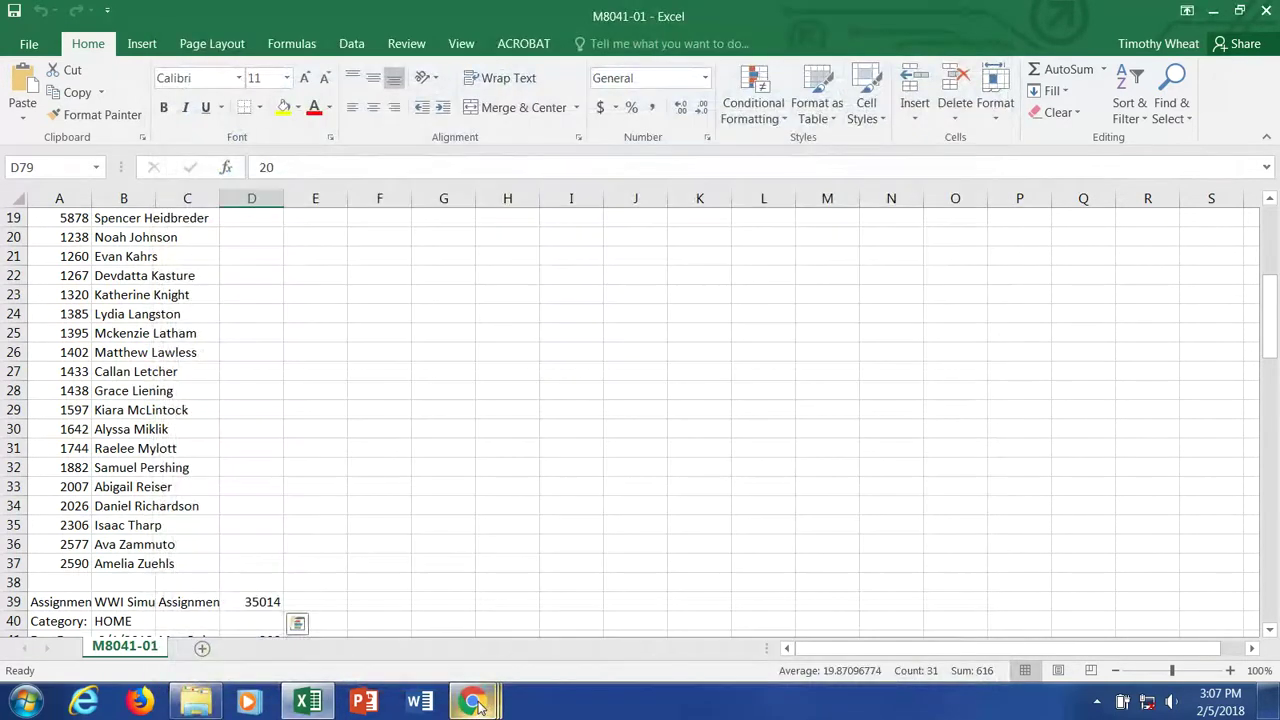
Switch back to the WWI Test page in Google Classroom, download all grades as CSV and dismiss the downloads bar.
mouse_move(472, 701)
left_click(900, 606)
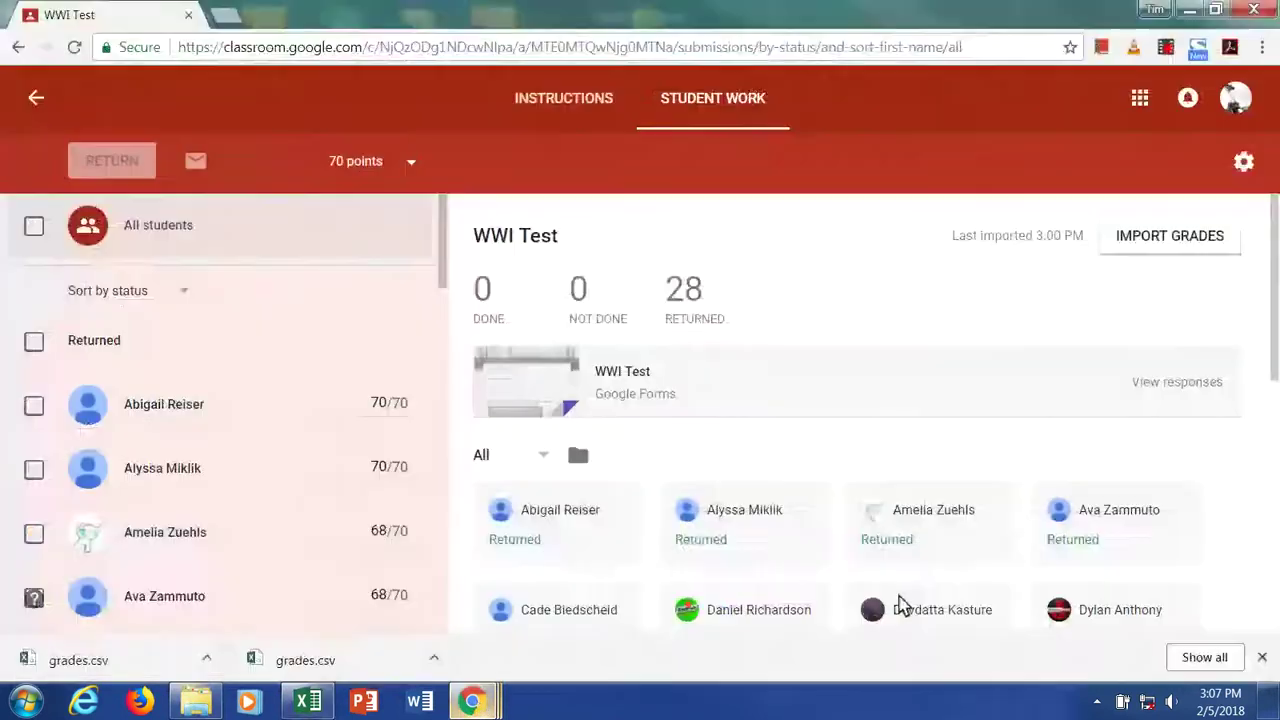
left_click(1243, 165)
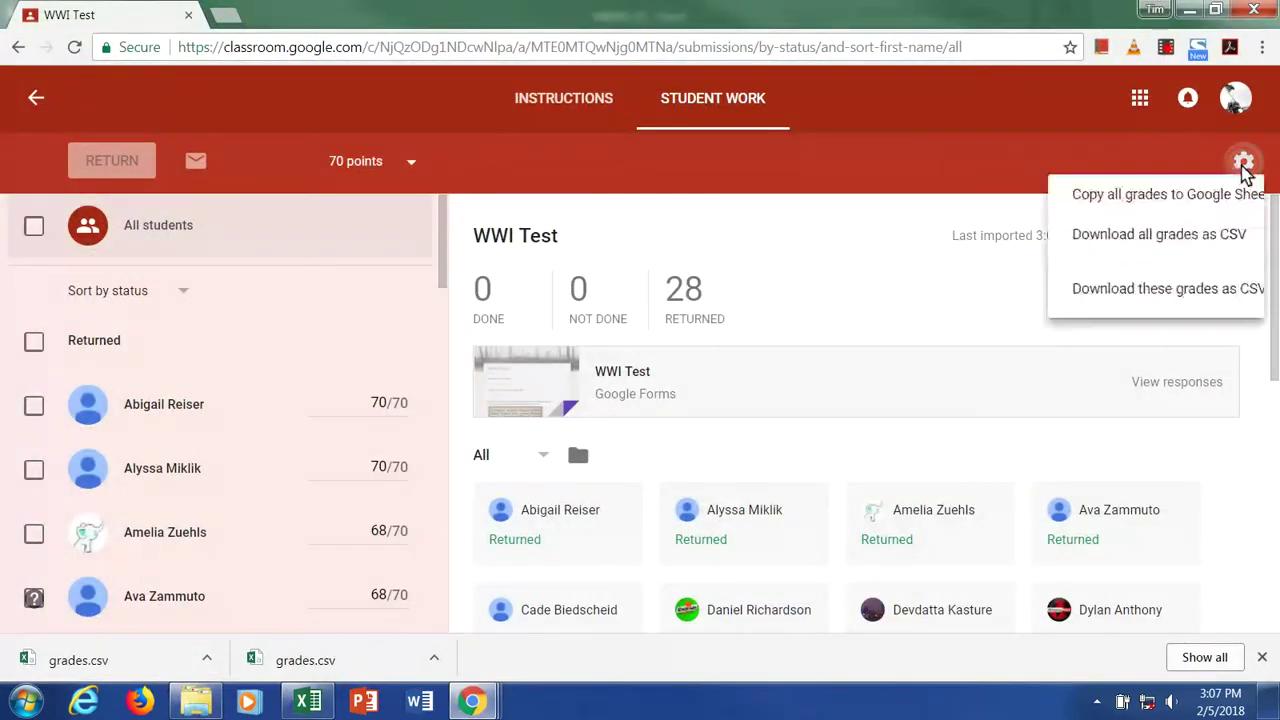
left_click(1185, 260)
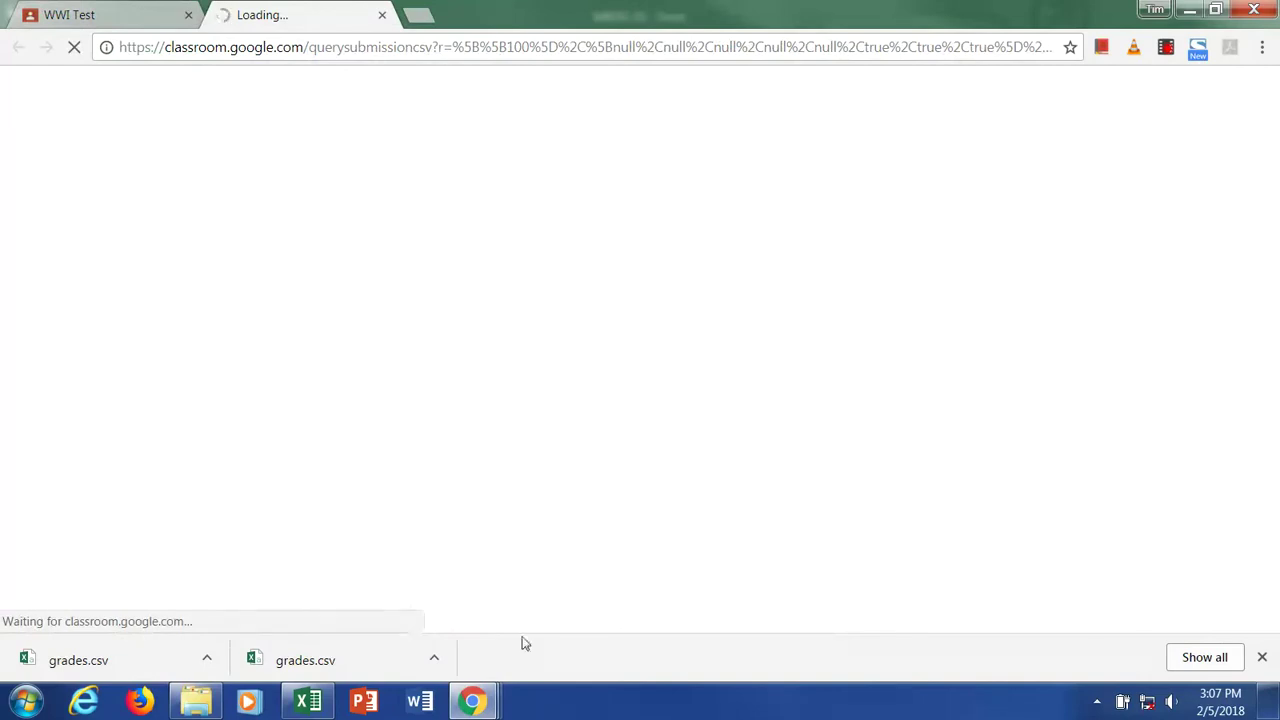
left_click(1263, 657)
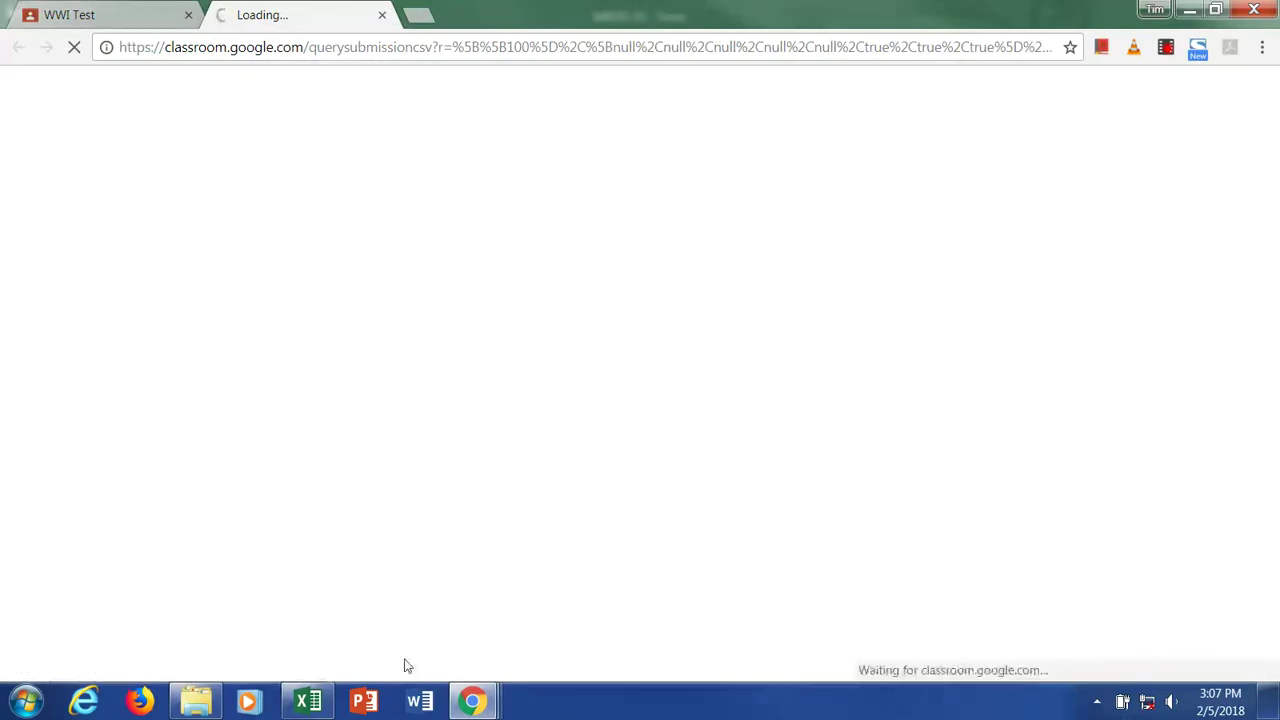
Open the newly downloaded grades file from the Downloads folder in Excel.
left_click(196, 701)
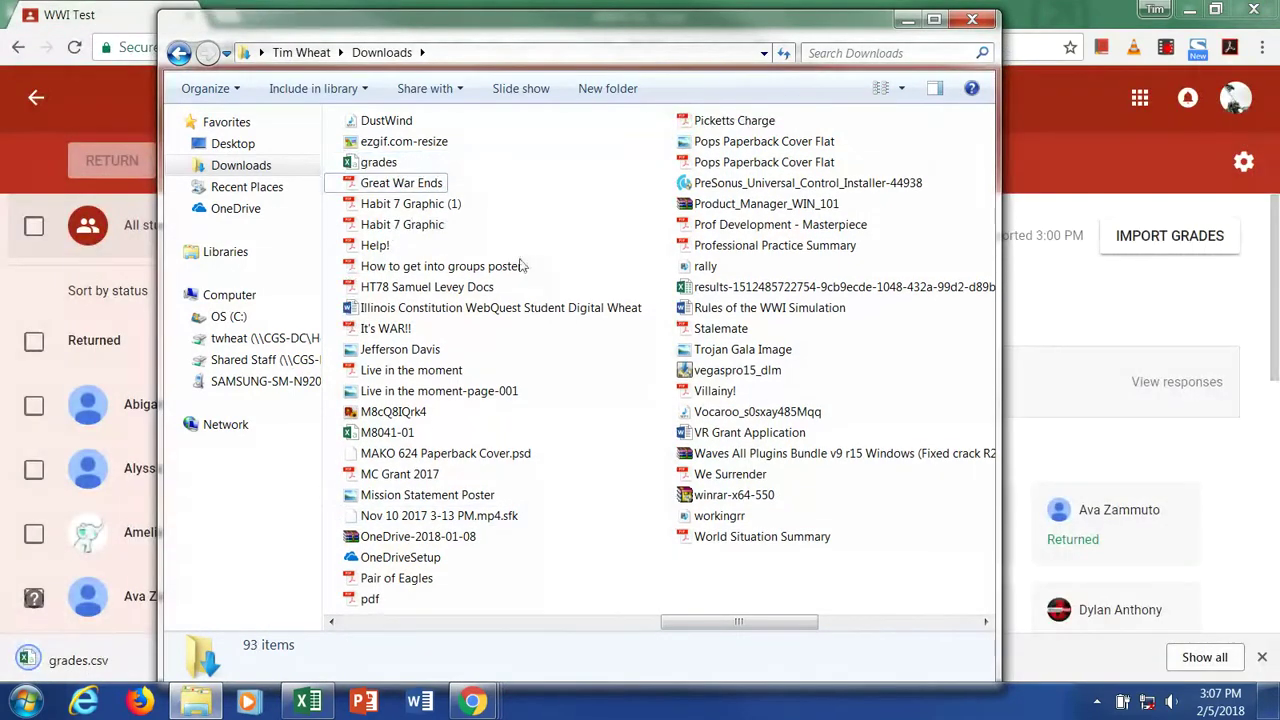
left_click(388, 167)
double_click(388, 167)
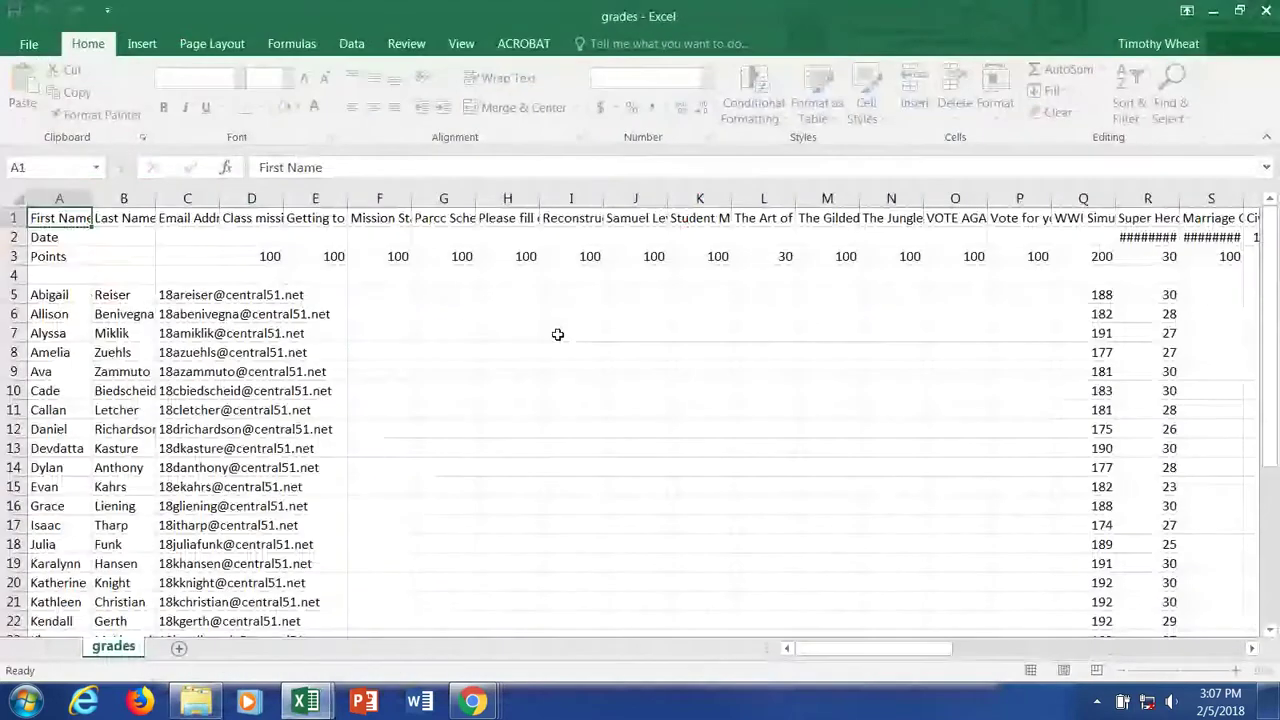
left_click_drag(872, 647, 800, 662)
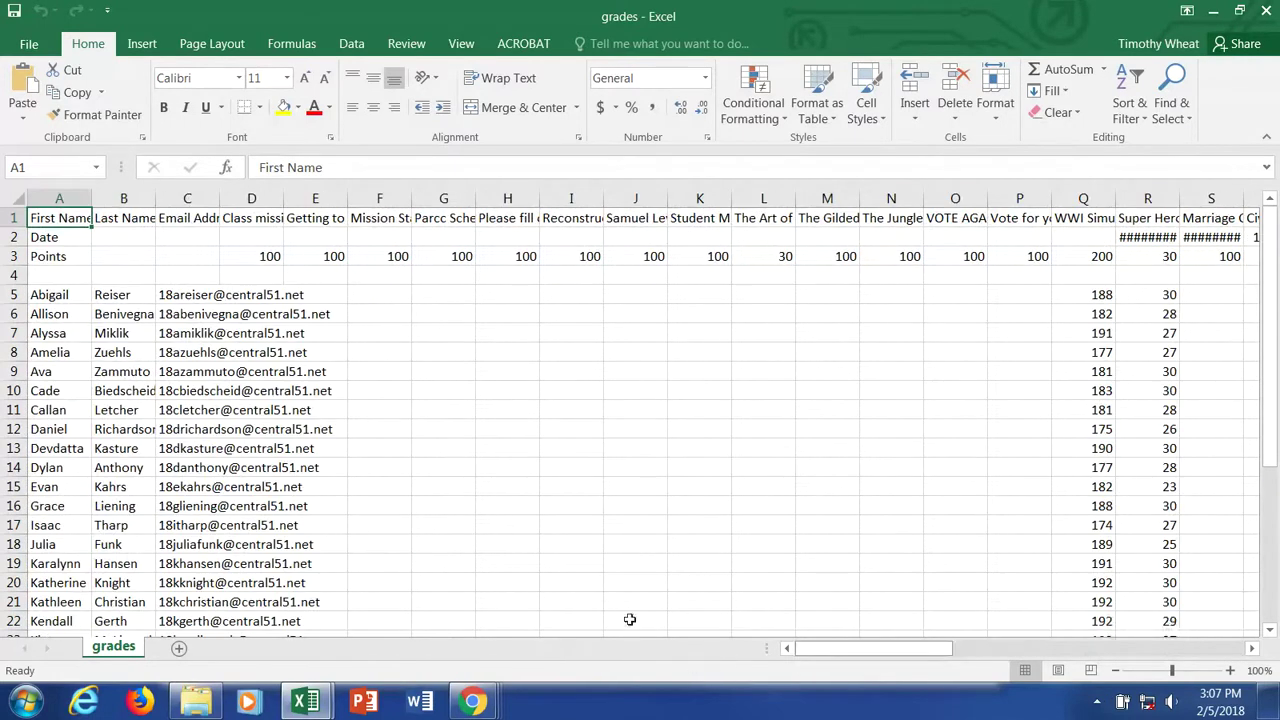
Sort all the grade rows from A to Z by the Last Name column.
left_click(124, 199)
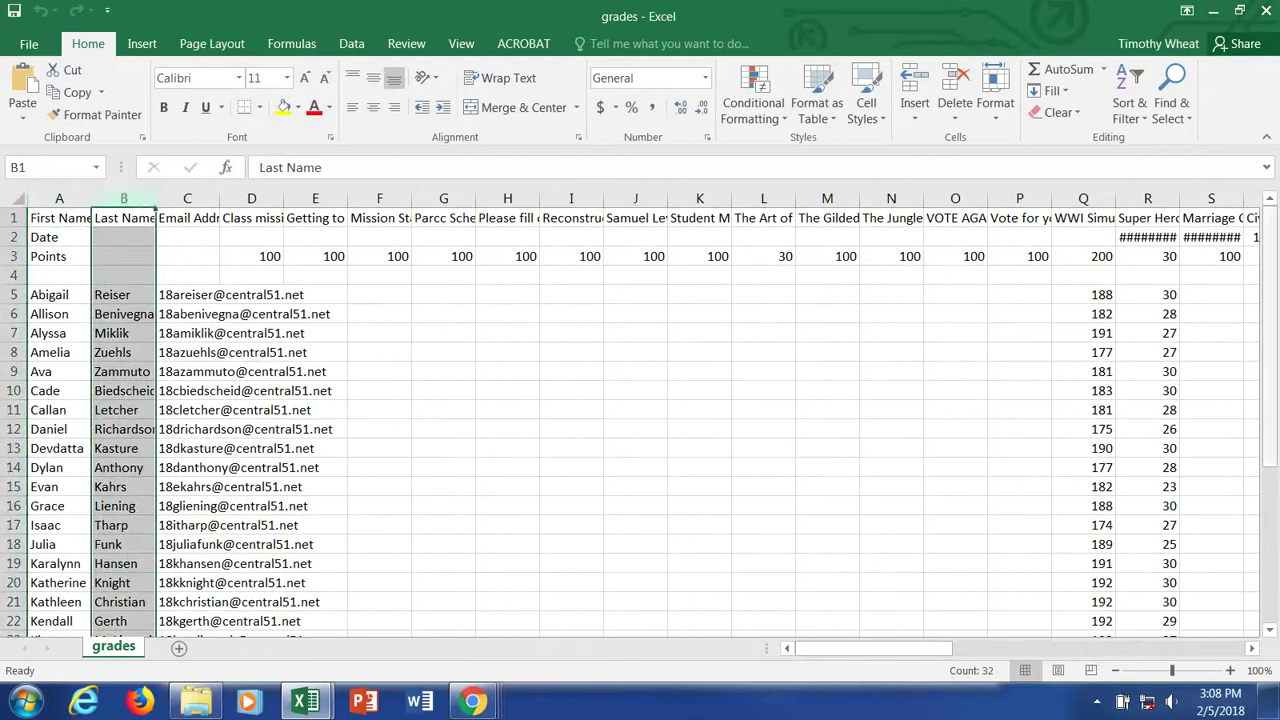
left_click(1130, 100)
left_click(1160, 140)
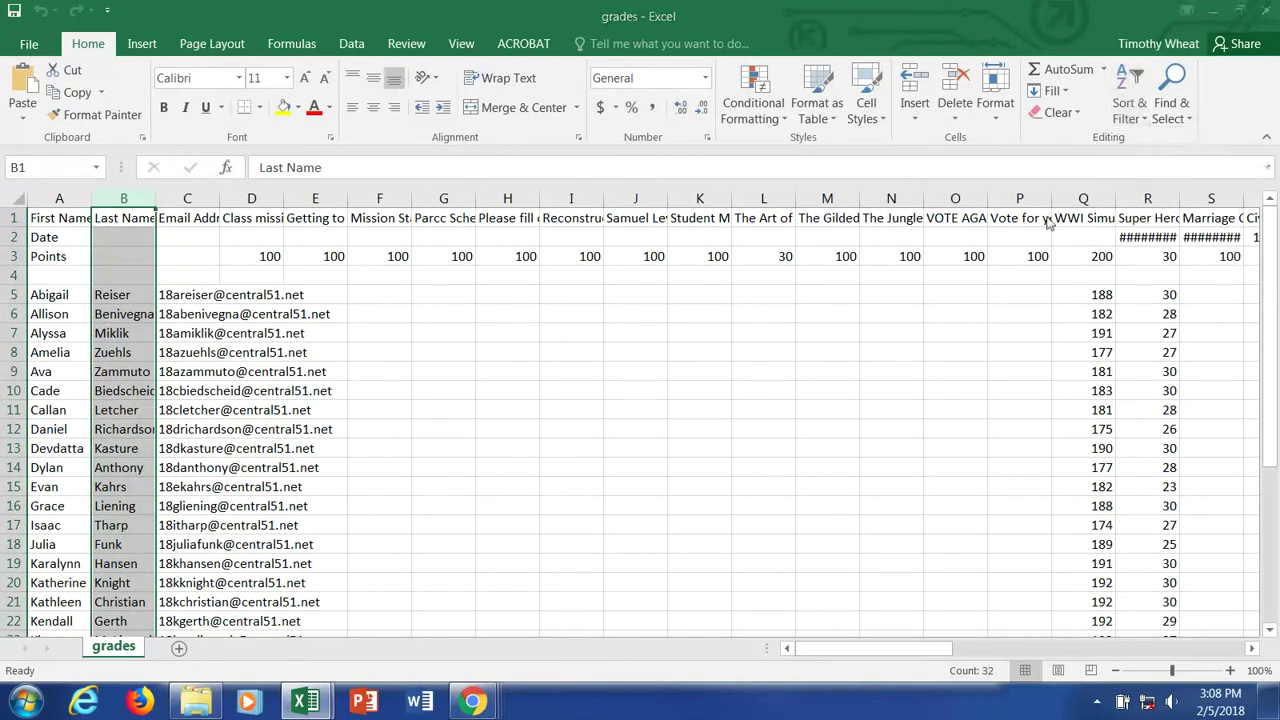
left_click(497, 457)
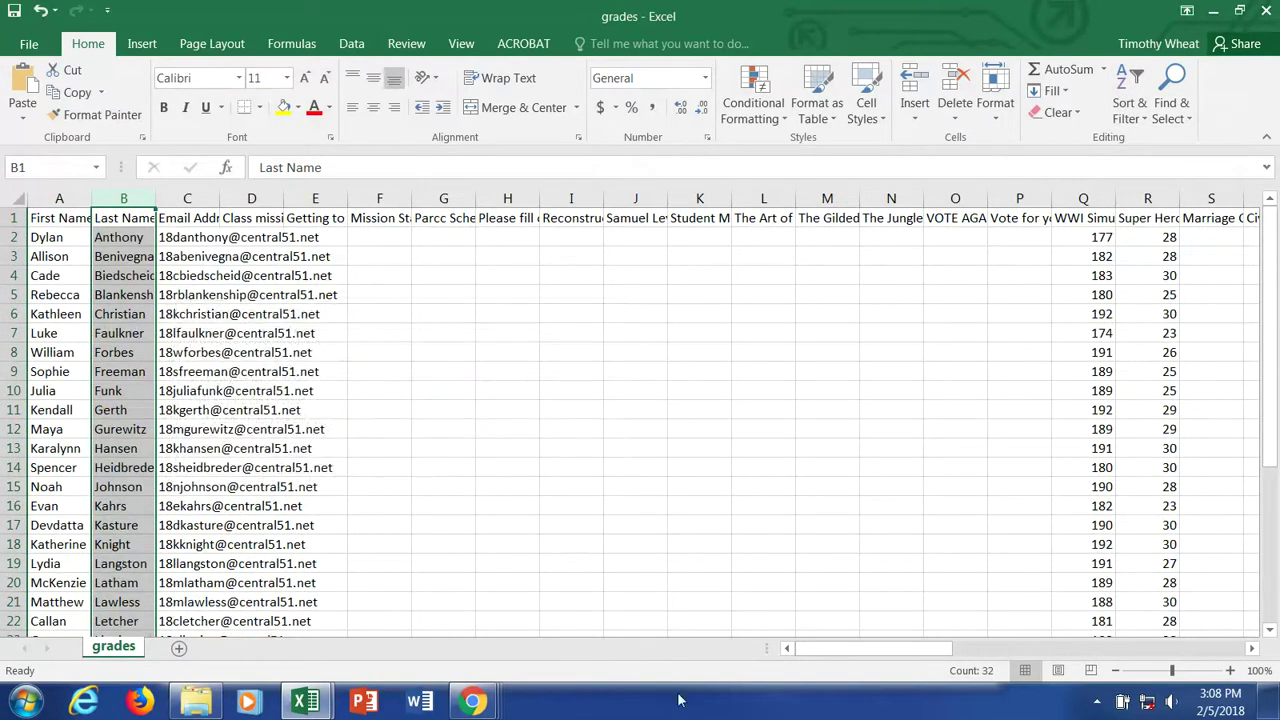
Copy the WWI Test scores in BB2:BB32 of the sorted grades workbook.
left_click_drag(825, 658, 1170, 635)
left_click(1217, 242)
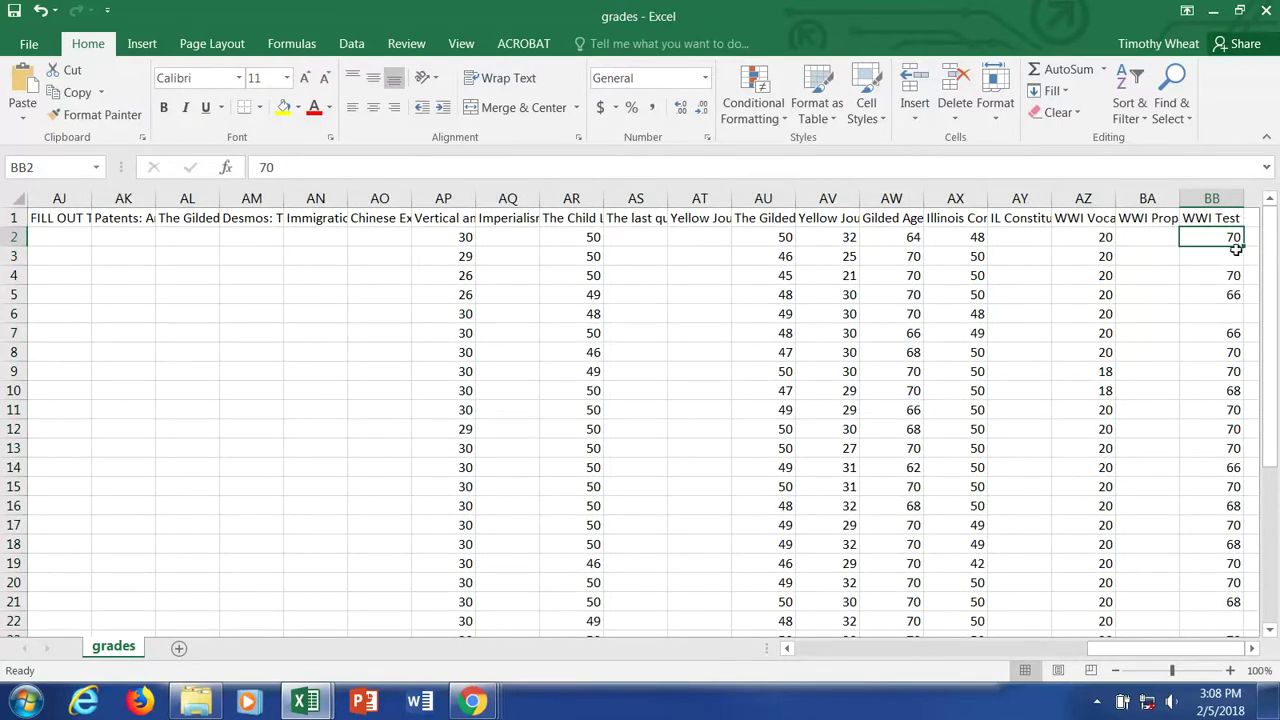
scroll(1239, 302, "down", 5)
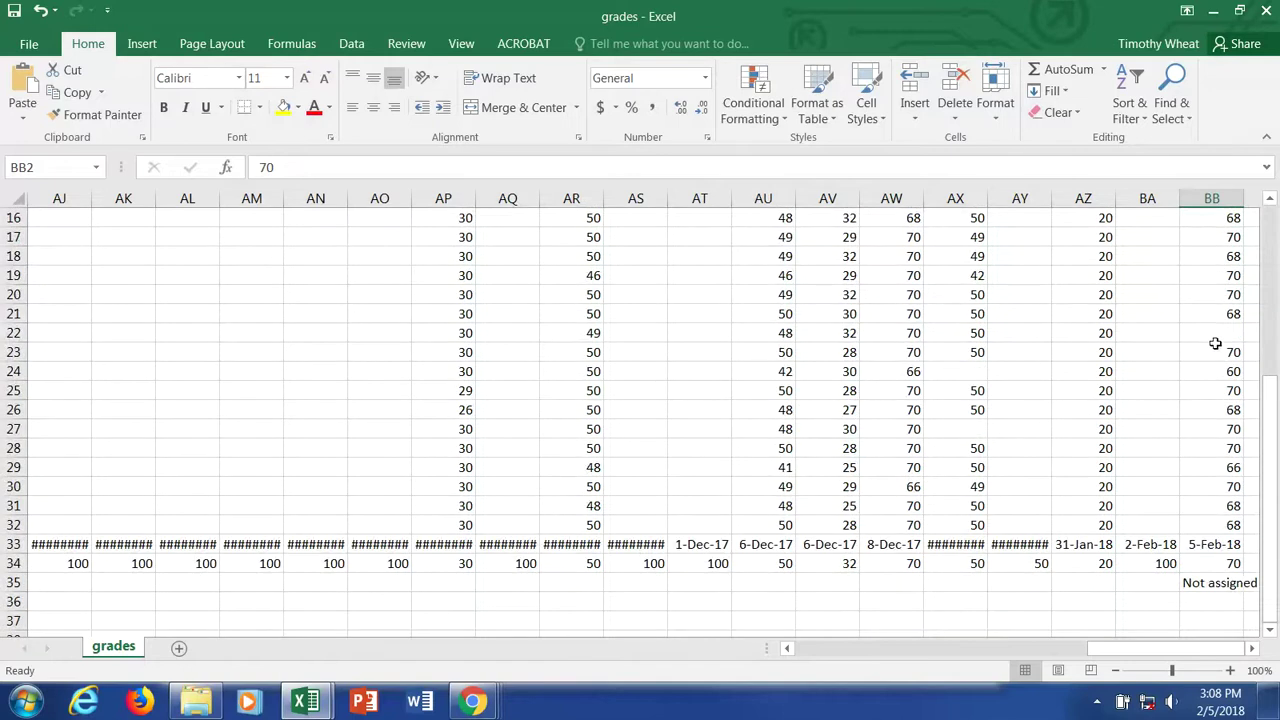
left_click(1226, 528, "shift")
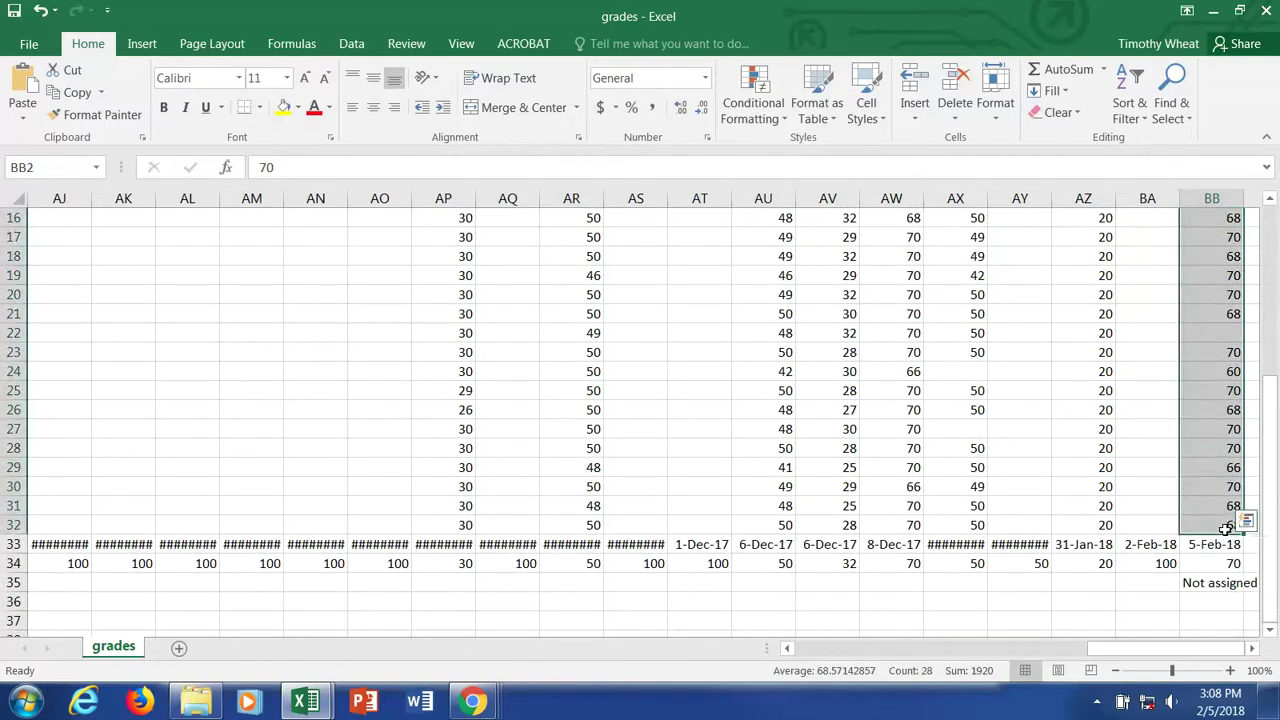
key("ctrl+c")
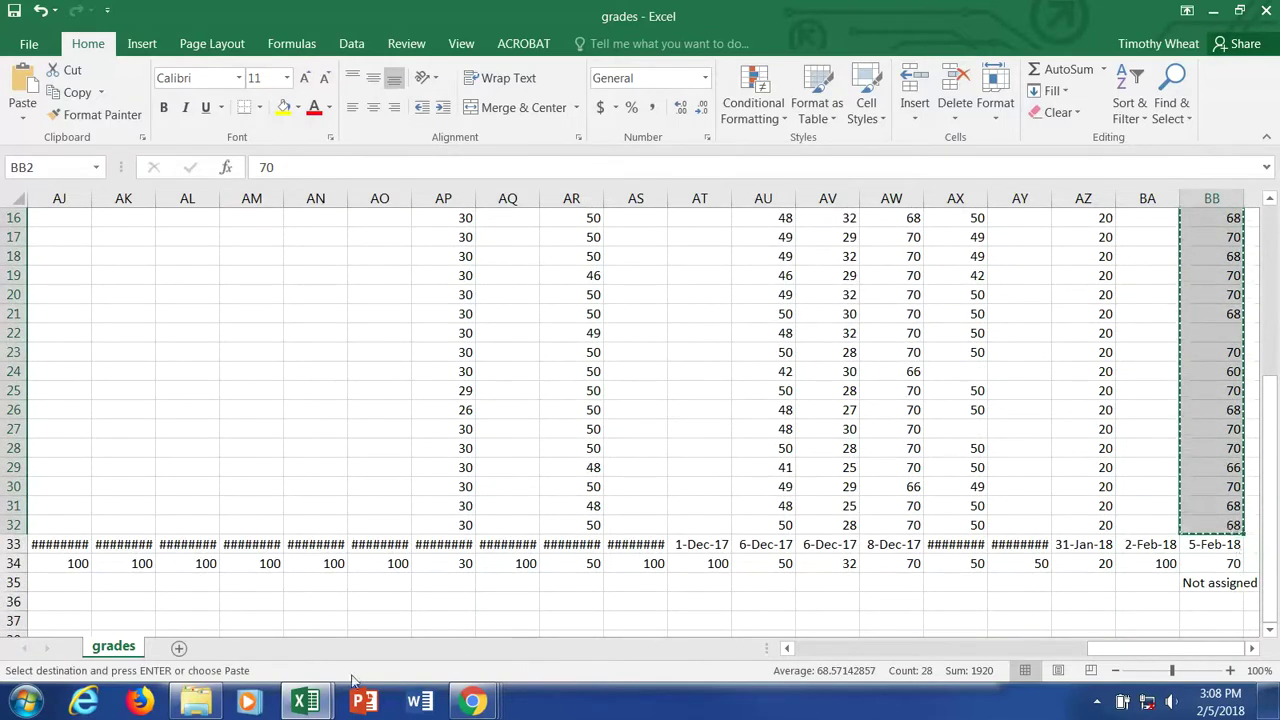
Paste the copied scores into the WWI MC Test Points column of M8041-01 from D7 and look over all filled sections.
mouse_move(310, 705)
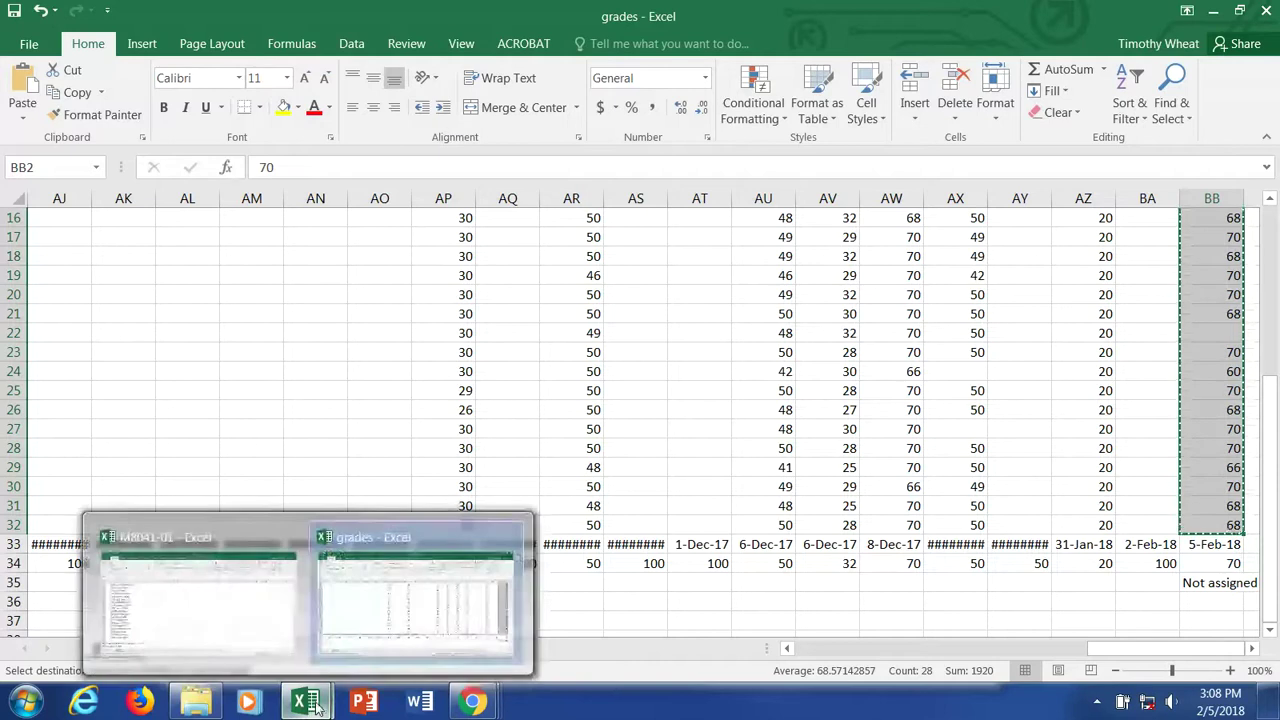
left_click(212, 610)
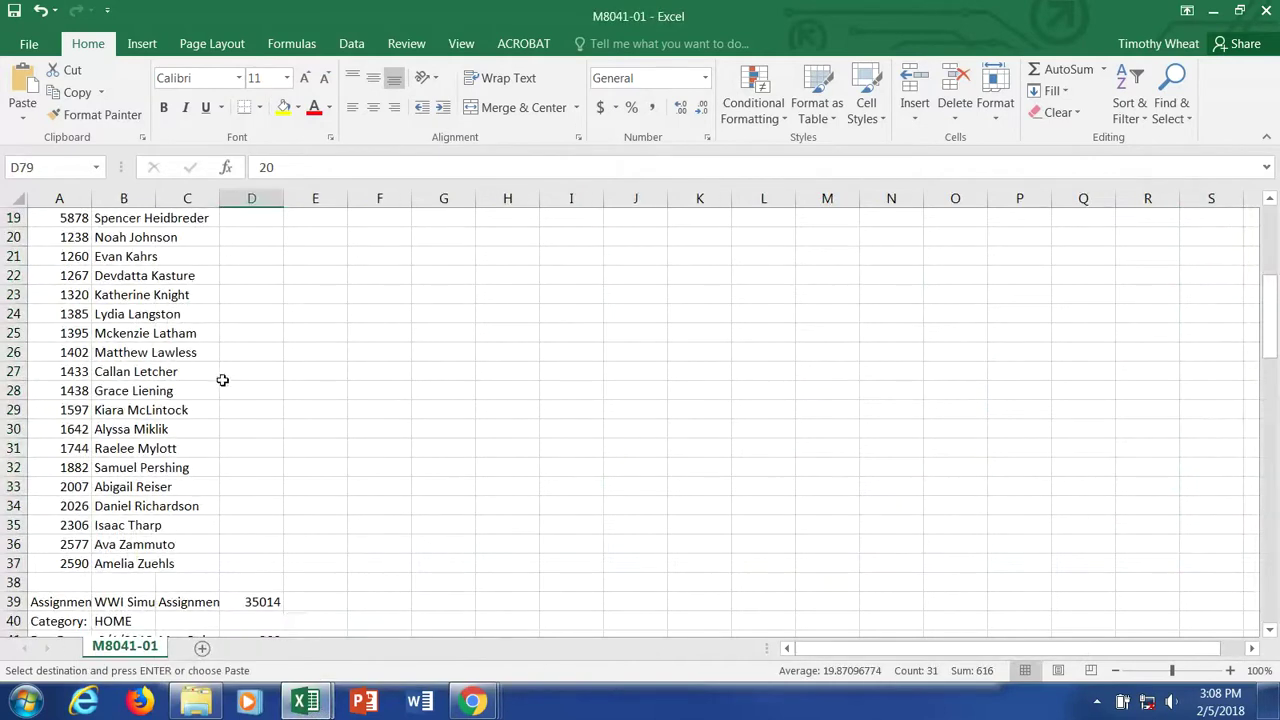
scroll(240, 372, "up", 6)
left_click(251, 333)
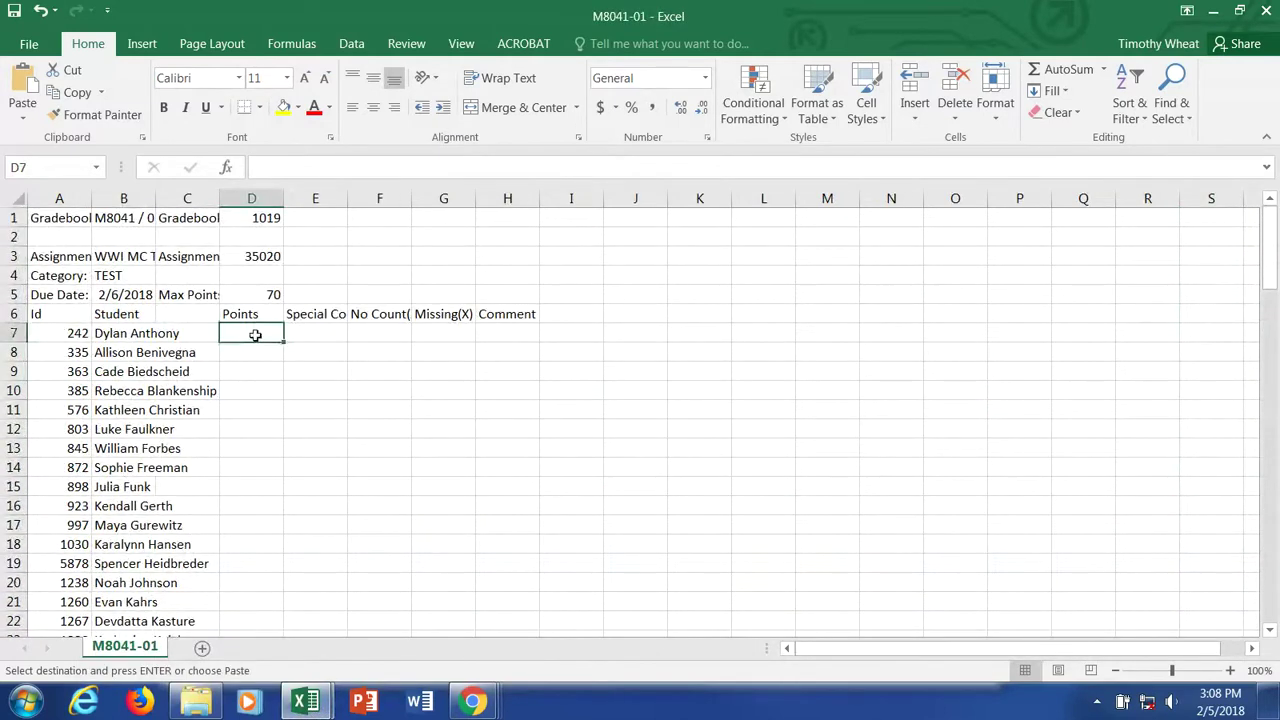
key("ctrl+v")
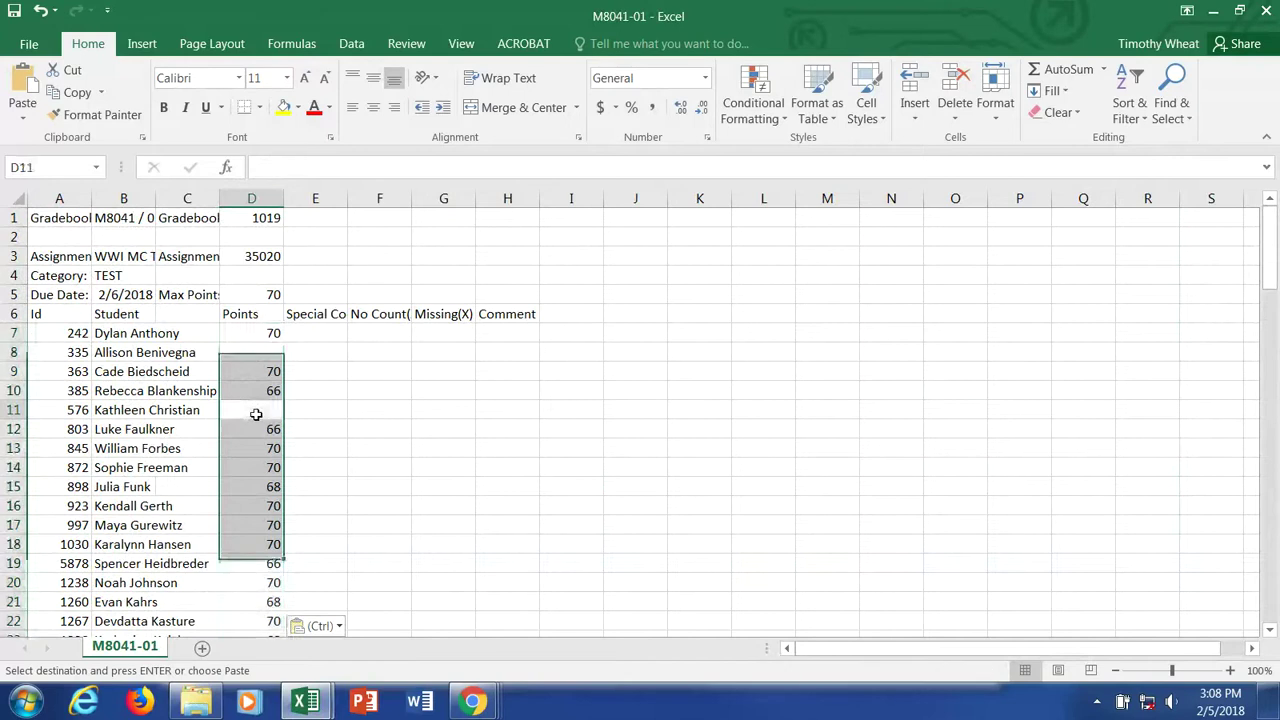
left_click(257, 412)
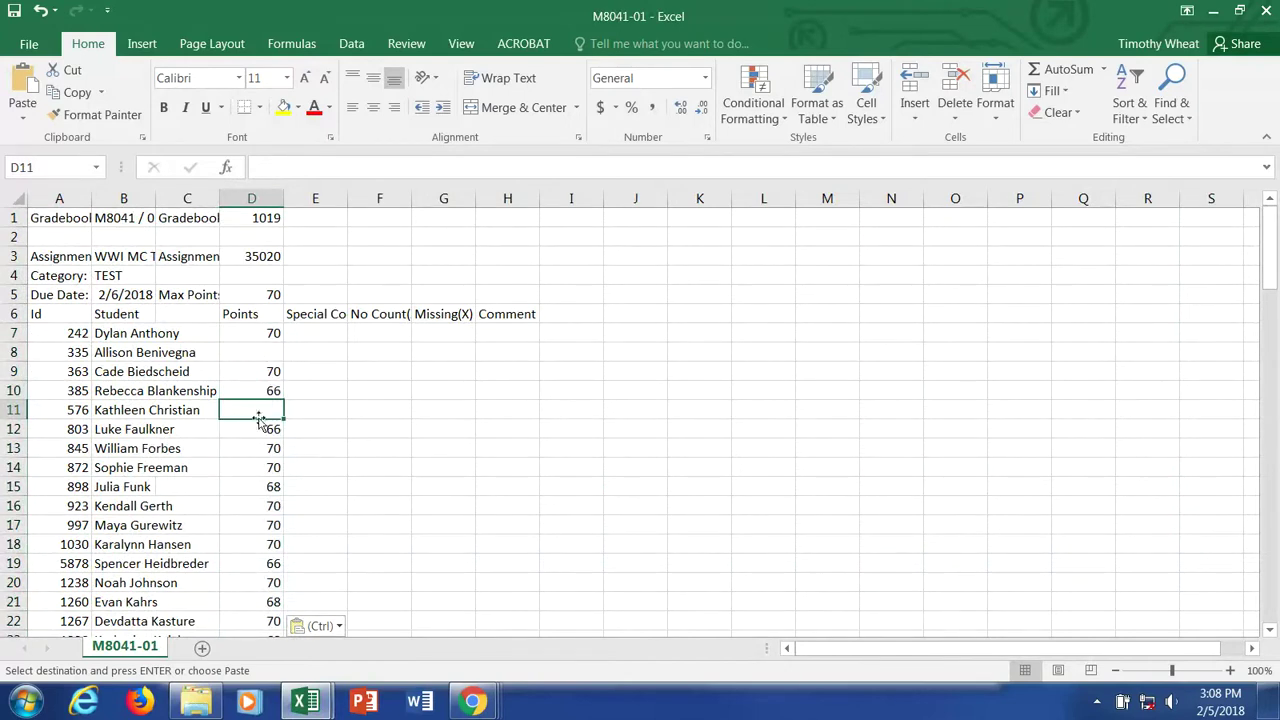
scroll(262, 428, "down", 4)
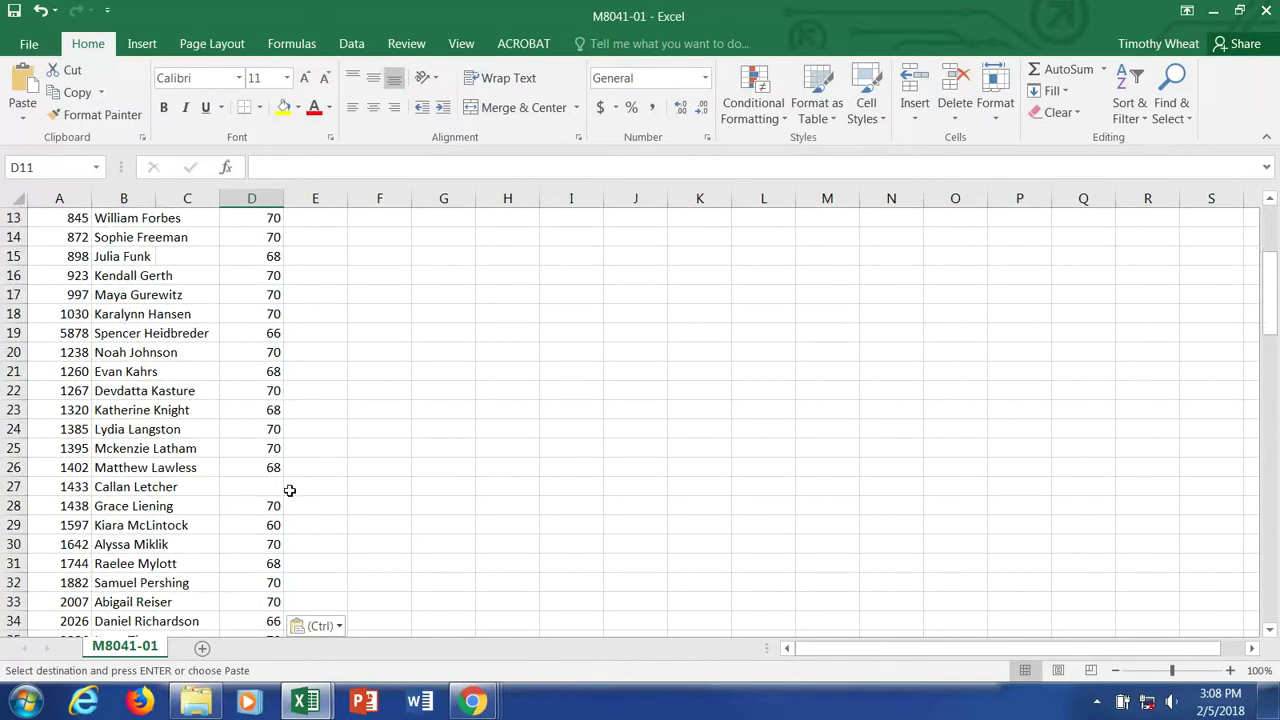
scroll(289, 490, "down", 9)
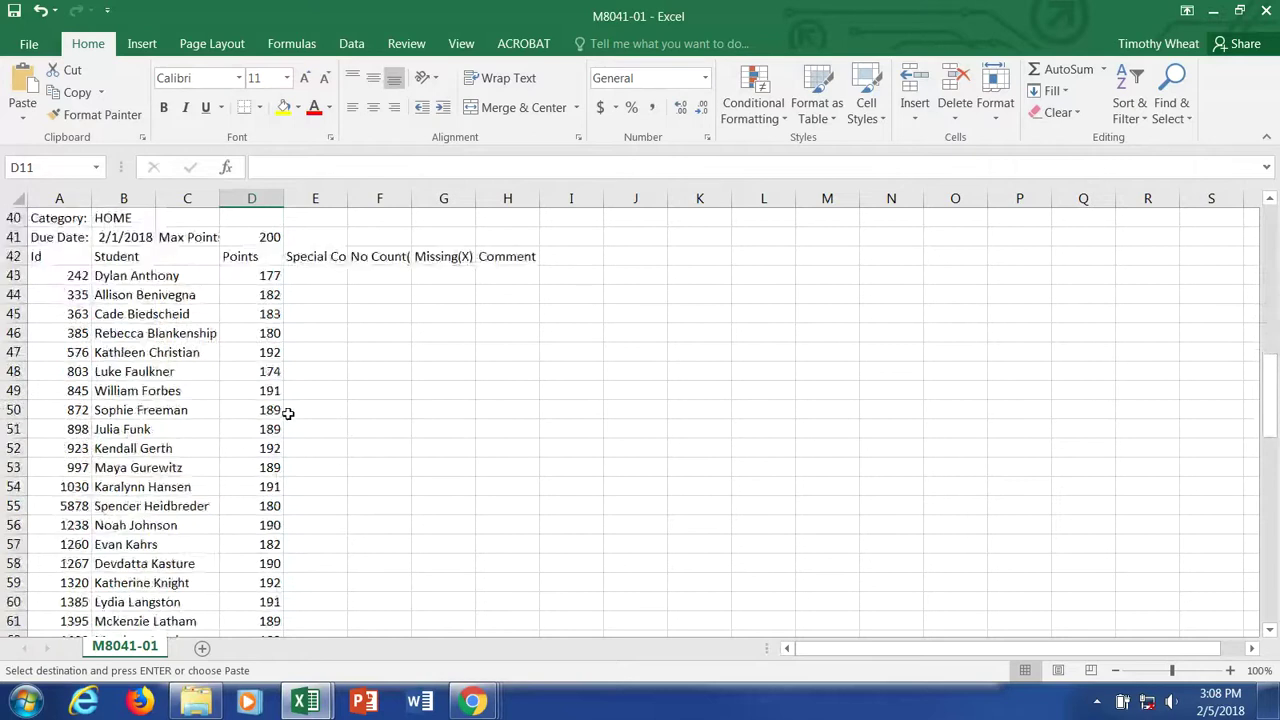
scroll(288, 414, "down", 14)
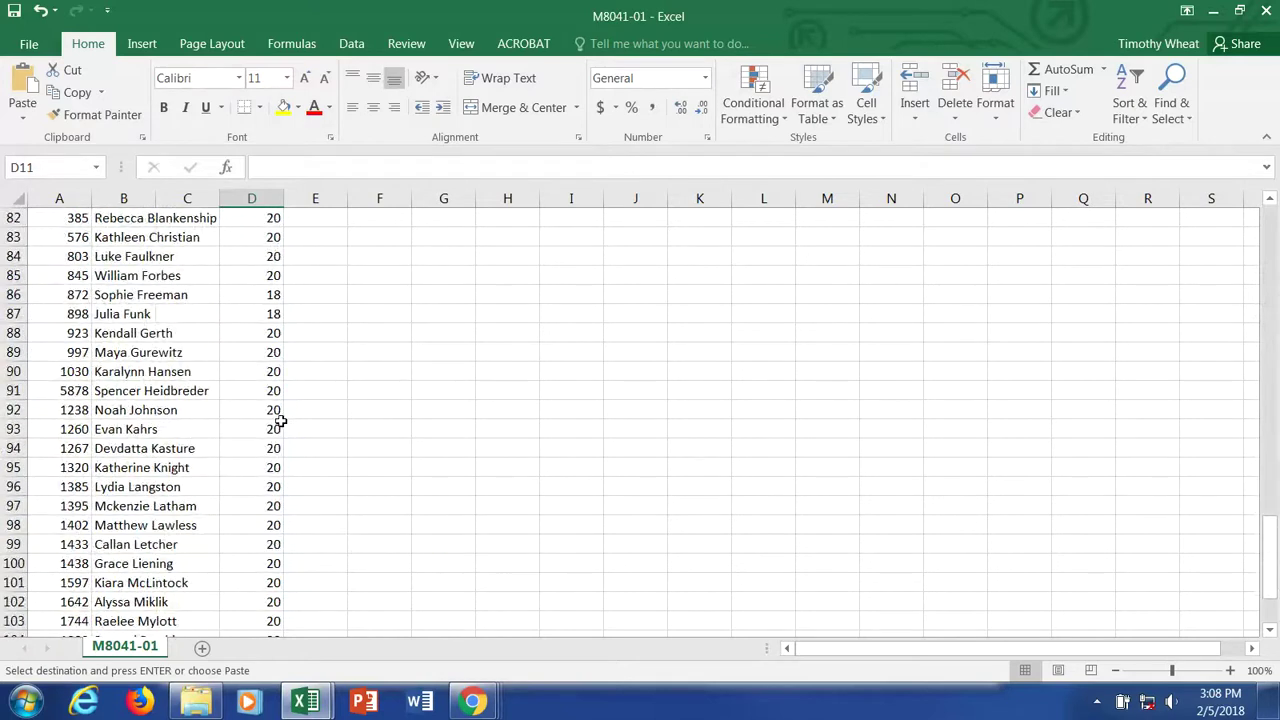
scroll(281, 422, "down", 4)
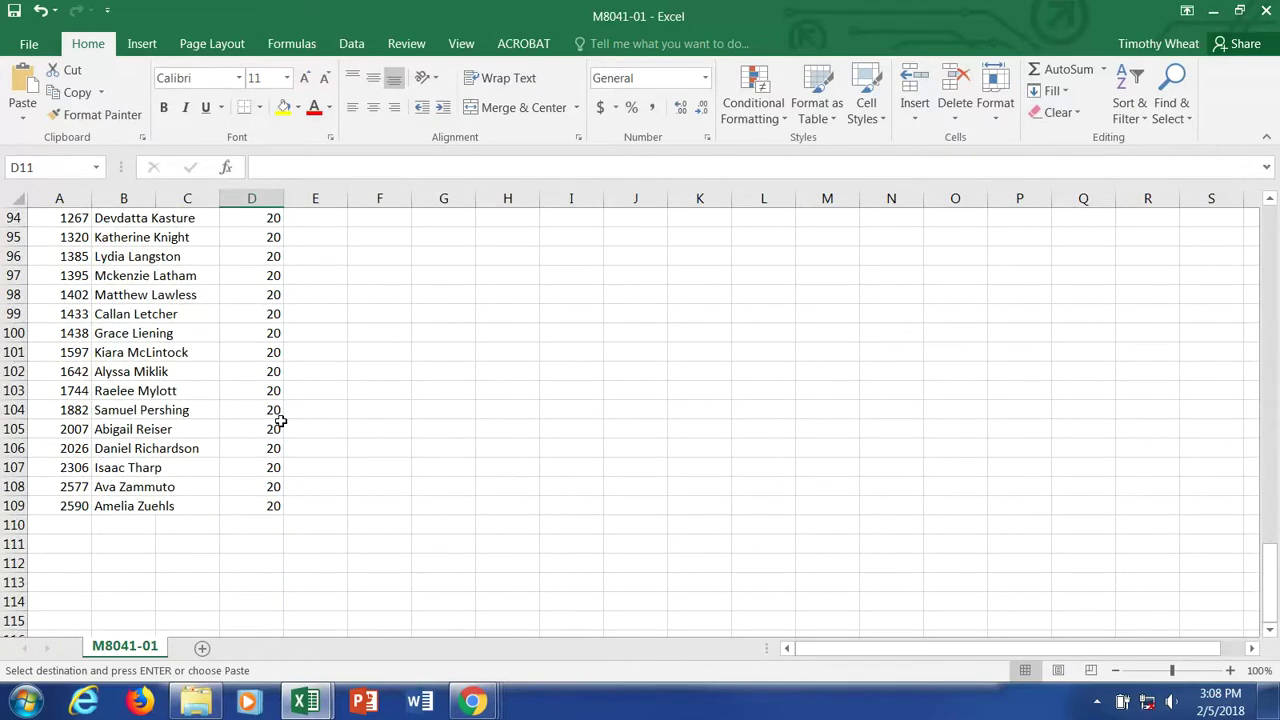
scroll(281, 422, "up", 9)
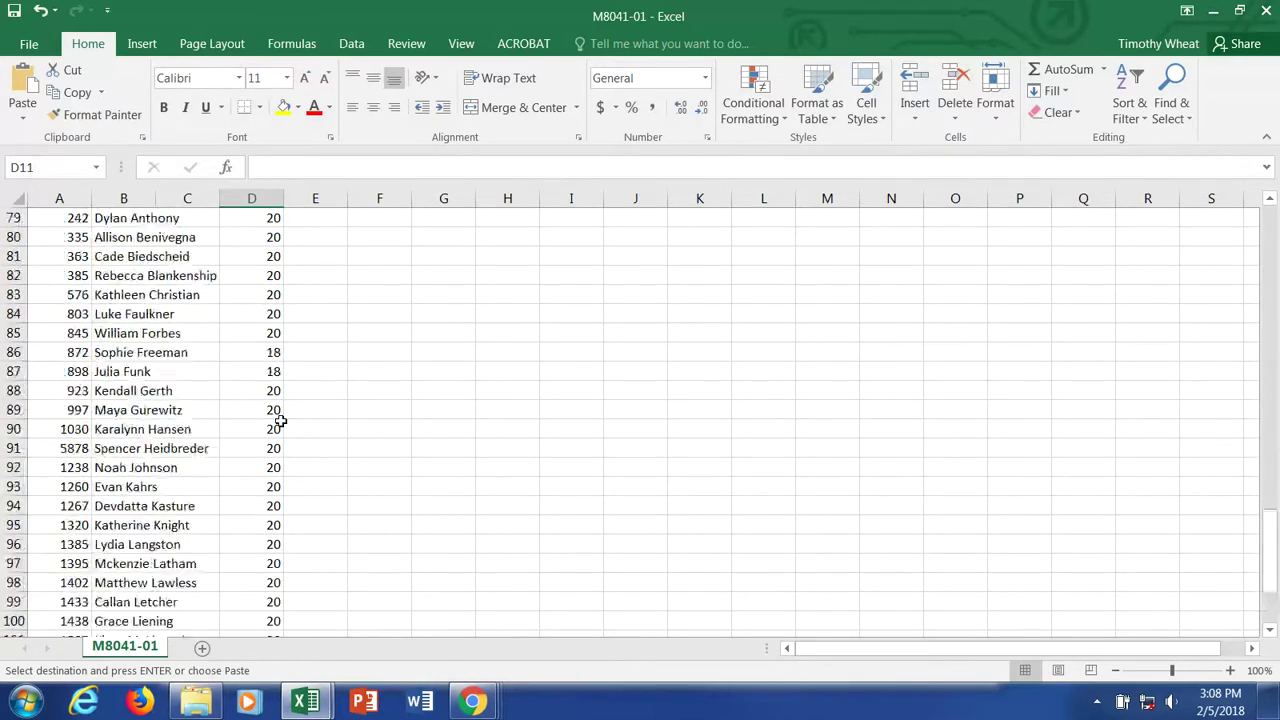
Save the M8041-01 workbook, keeping the CSV (Comma delimited) format, and close it.
left_click(14, 12)
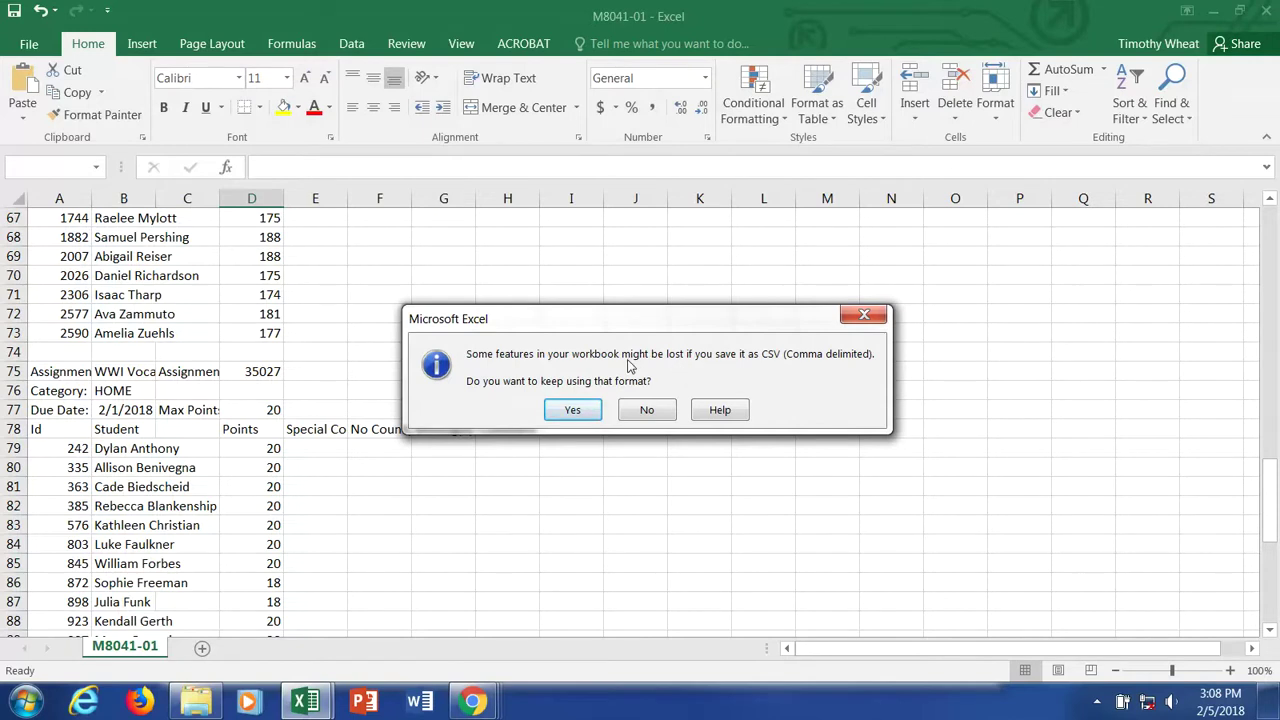
left_click(570, 409)
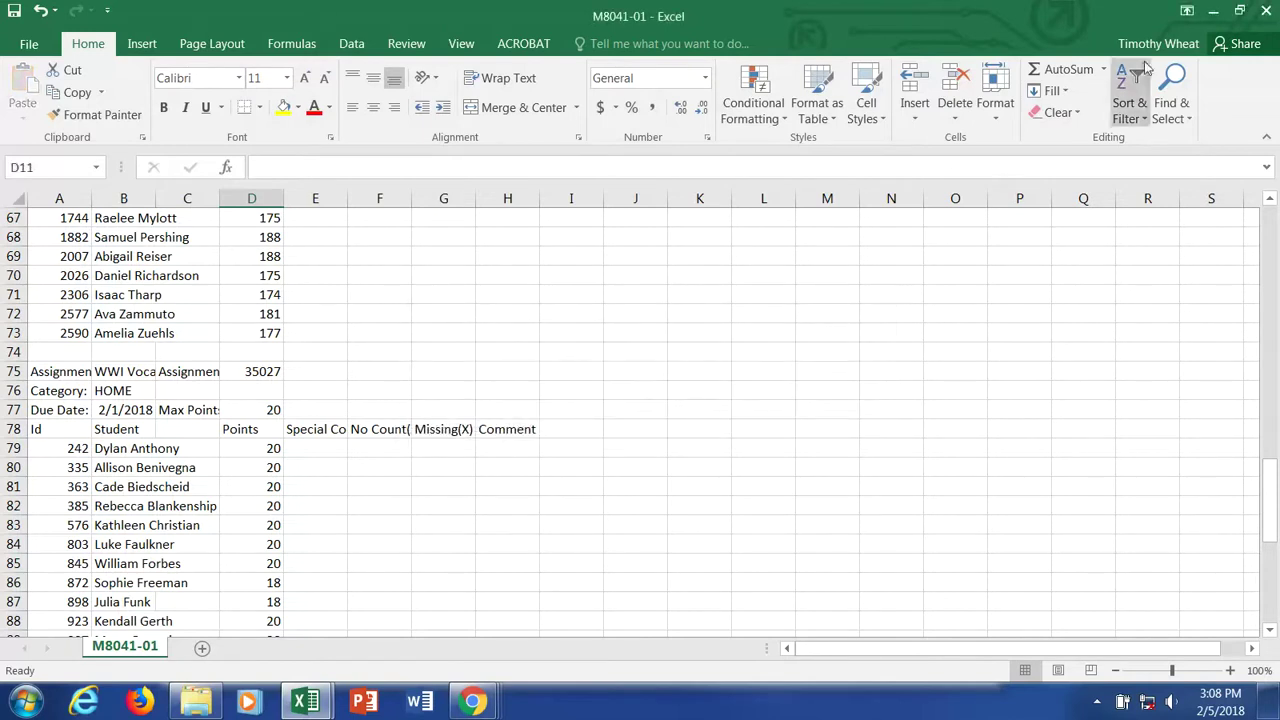
left_click(1268, 12)
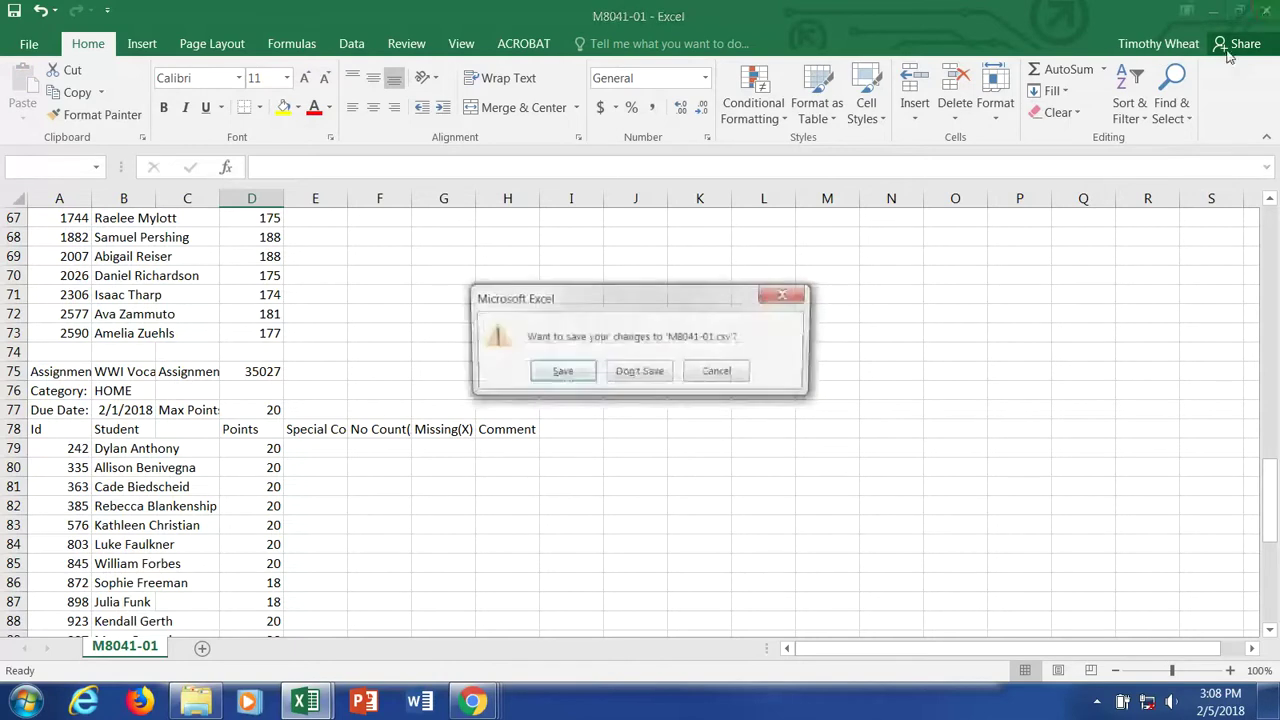
left_click(560, 372)
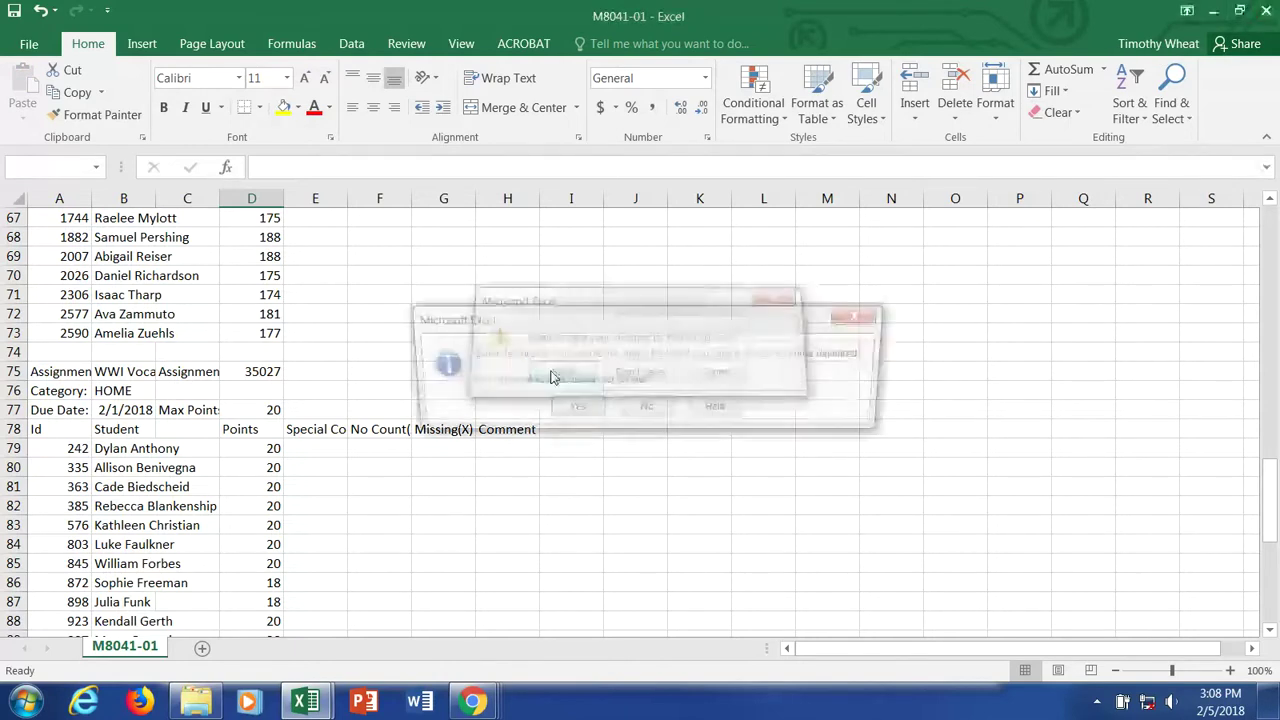
left_click(571, 409)
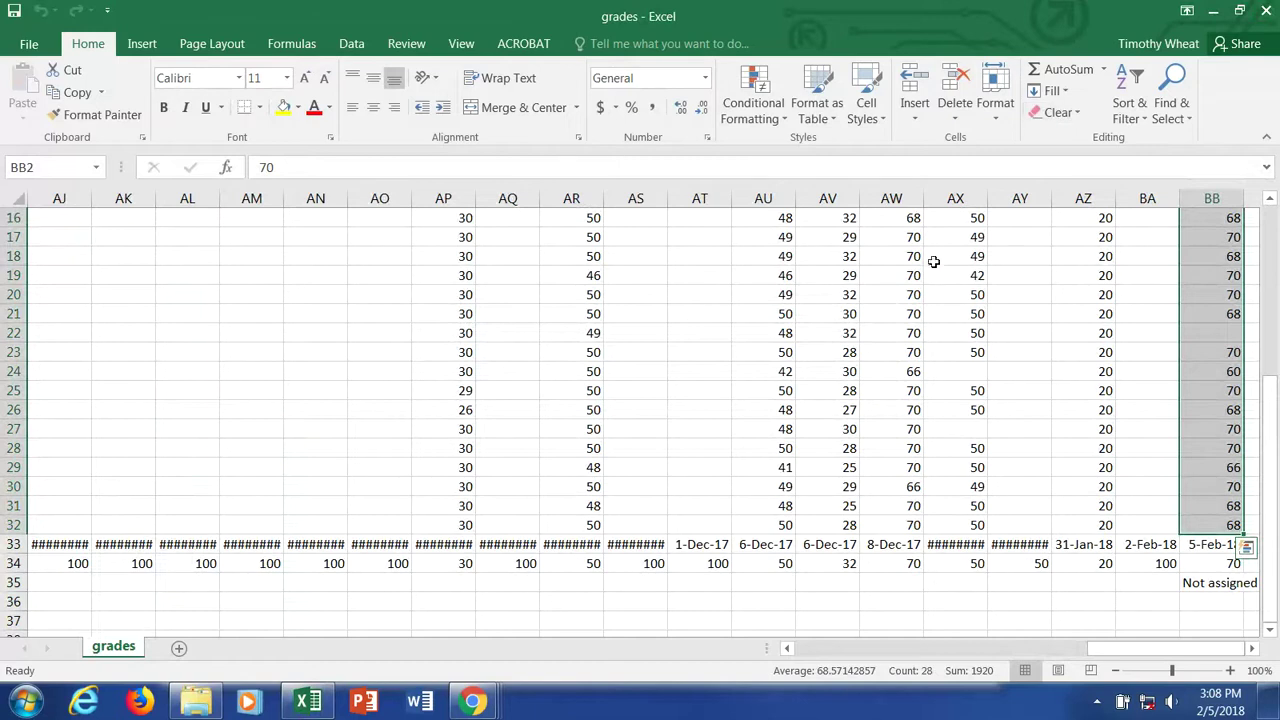
Close the grades workbook without saving its changes and delete the grades file from the Downloads folder.
left_click(1268, 12)
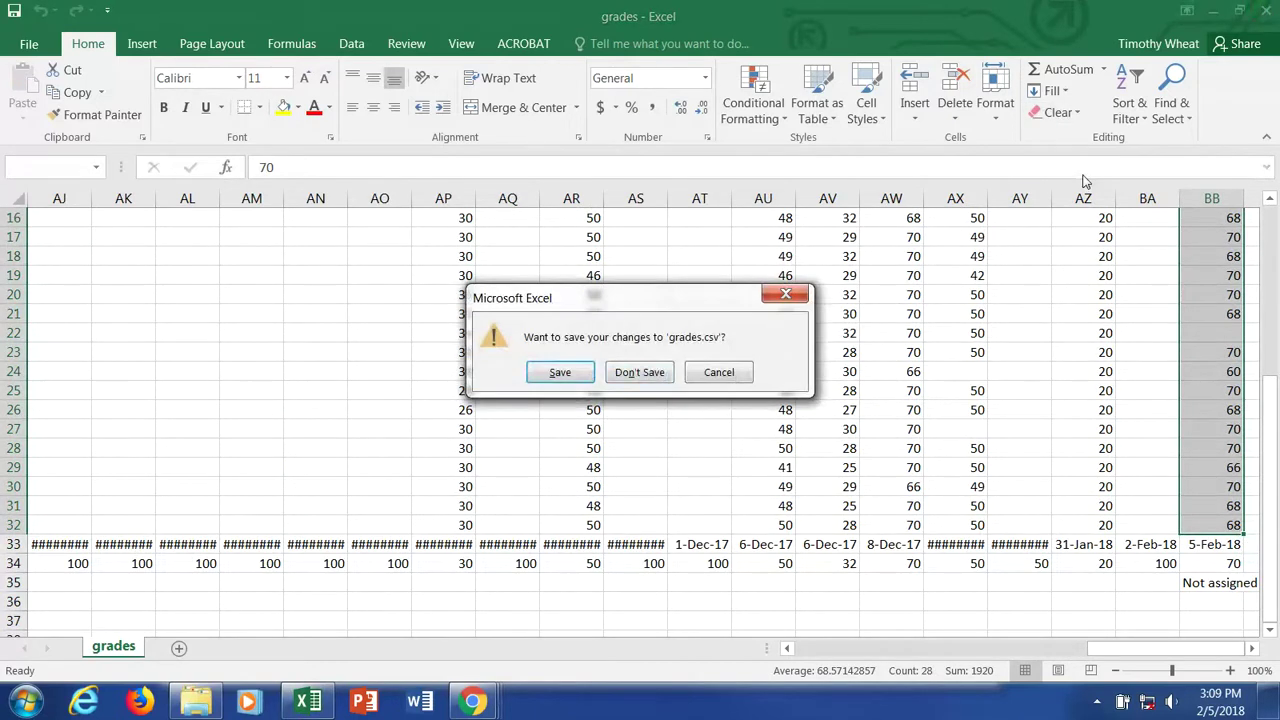
left_click(638, 372)
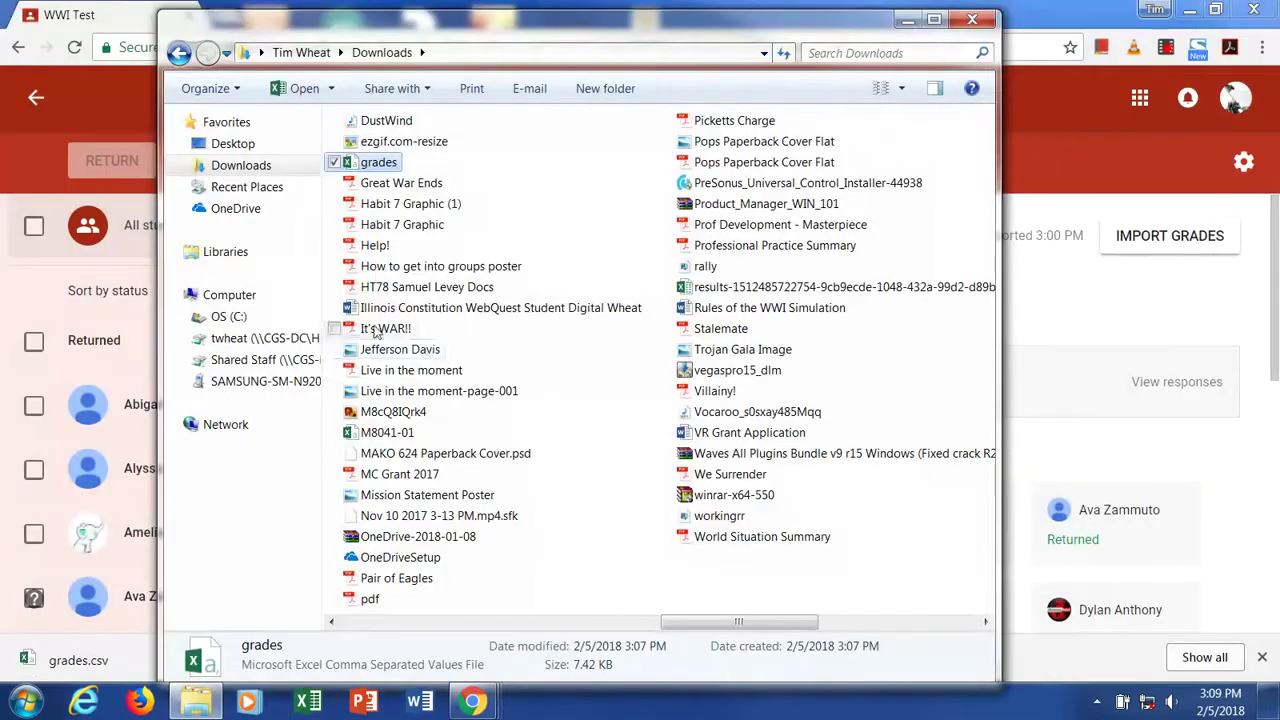
left_click(336, 163)
left_click(336, 163)
key("Delete")
left_click(712, 422)
left_click(907, 19)
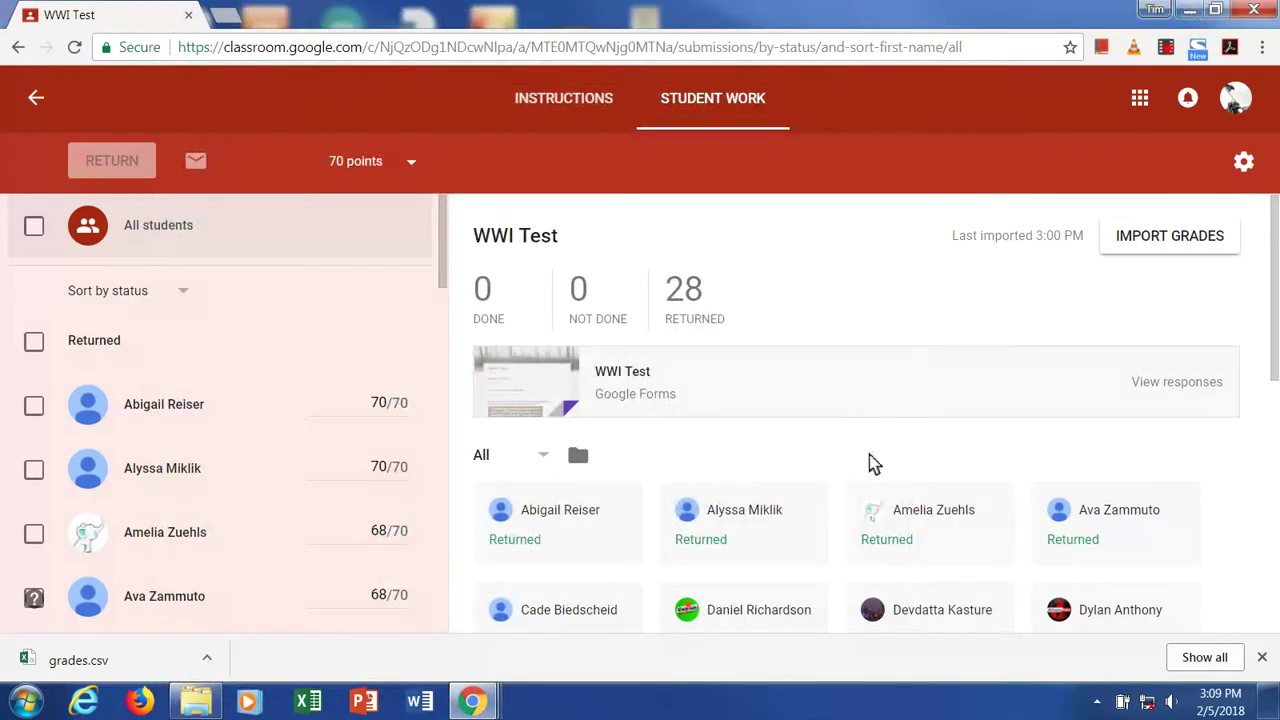
Return to the 8th Grade US History class stream and switch to the Skyward Educator Access Plus window.
left_click(36, 97)
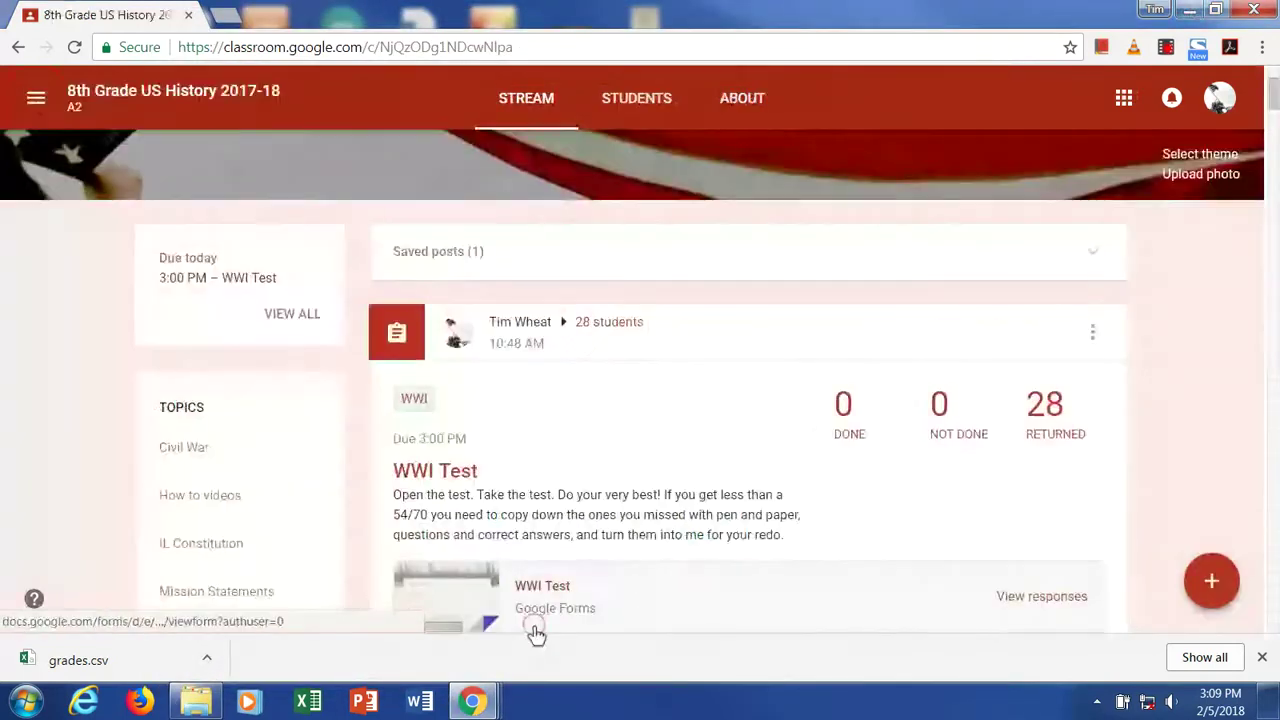
mouse_move(473, 705)
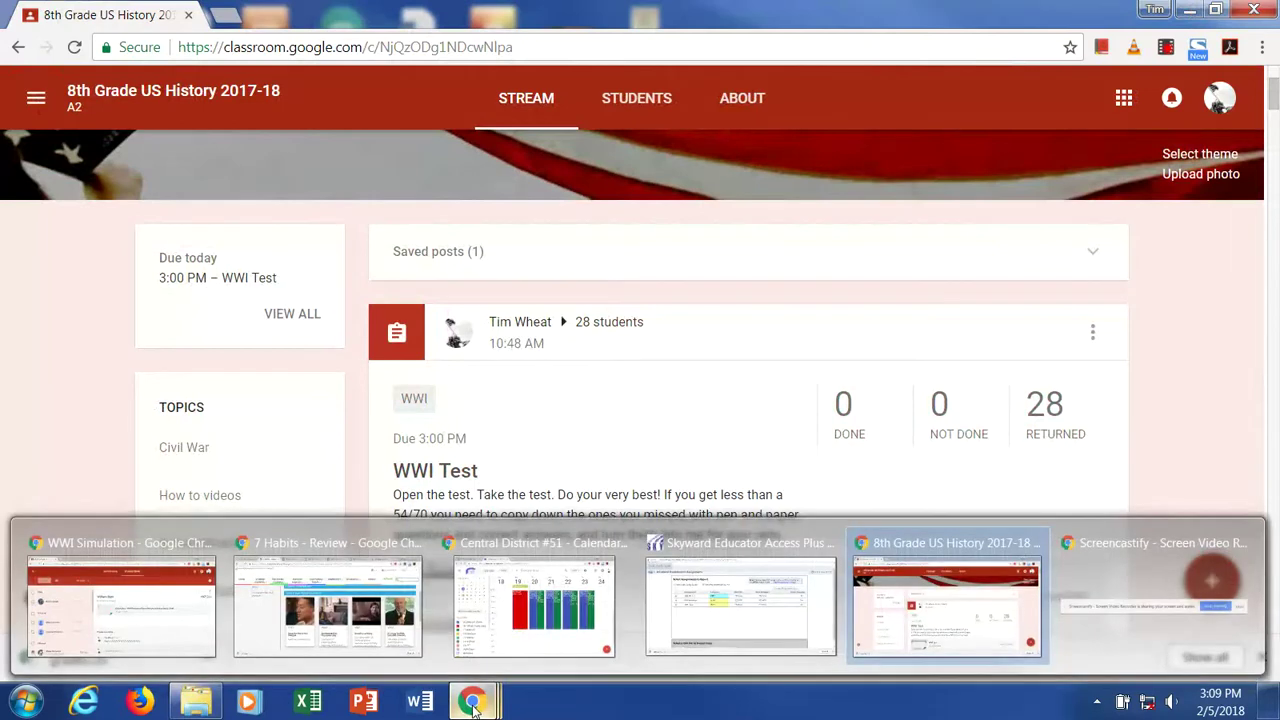
left_click(702, 625)
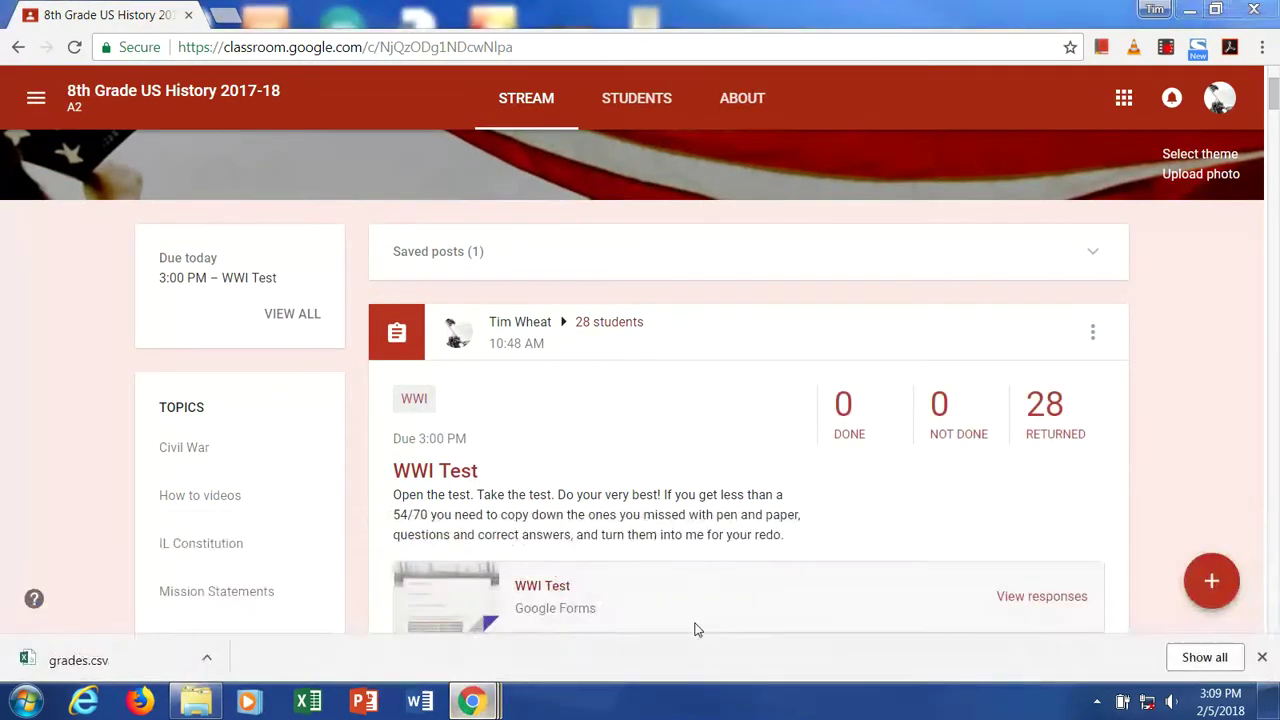
Choose M8041-01 from Downloads as the CSV file to import from and import its scores into Skyward.
scroll(631, 455, "down", 1)
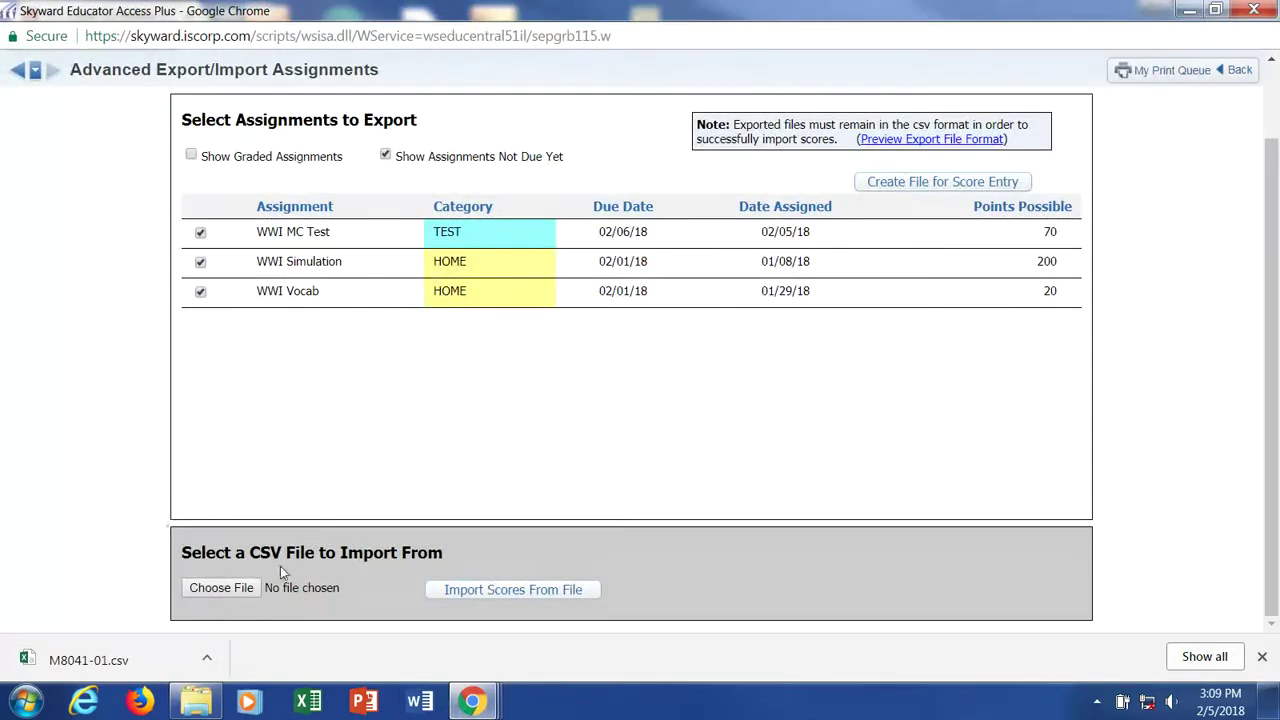
left_click(240, 591)
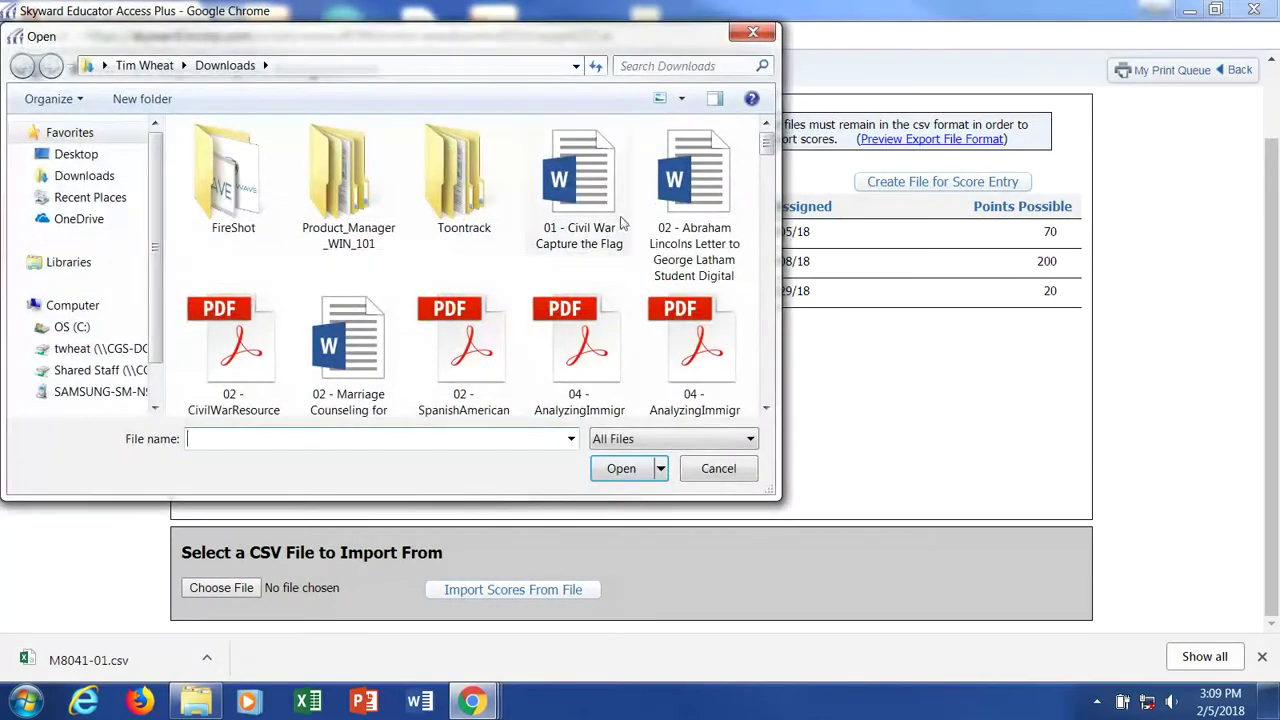
left_click_drag(766, 148, 776, 322)
left_click(497, 275)
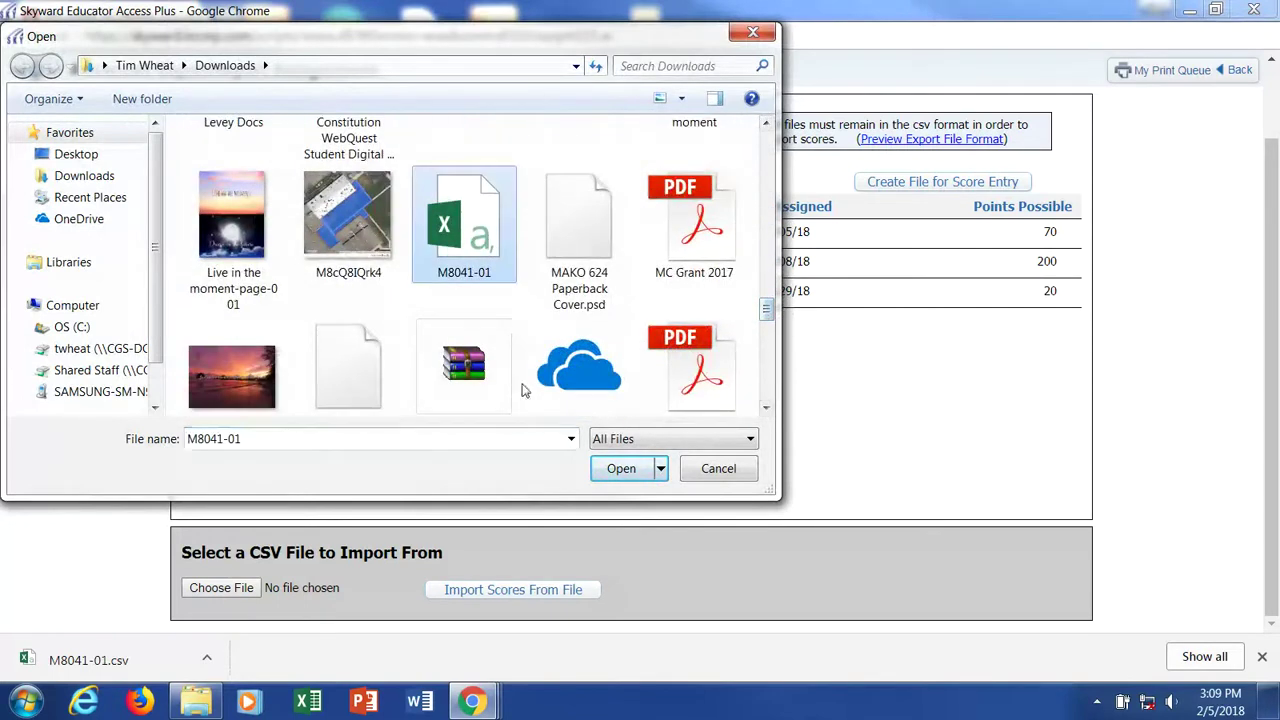
left_click(621, 470)
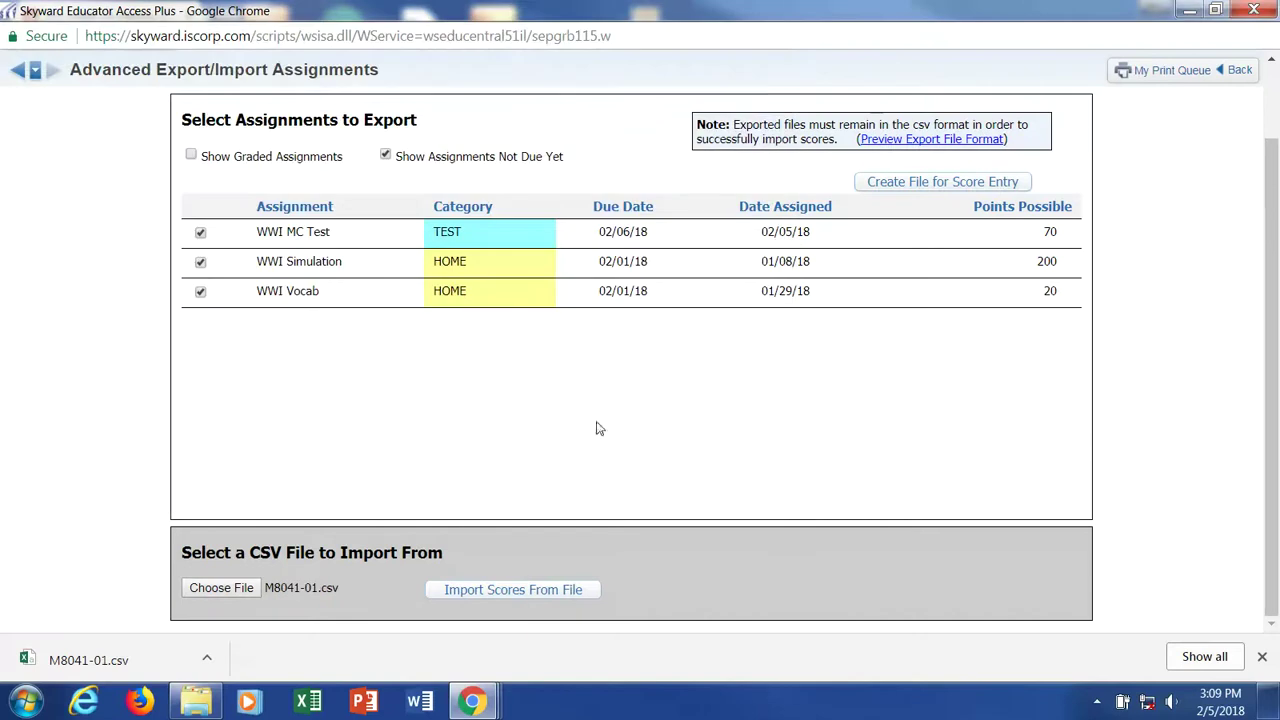
left_click(510, 590)
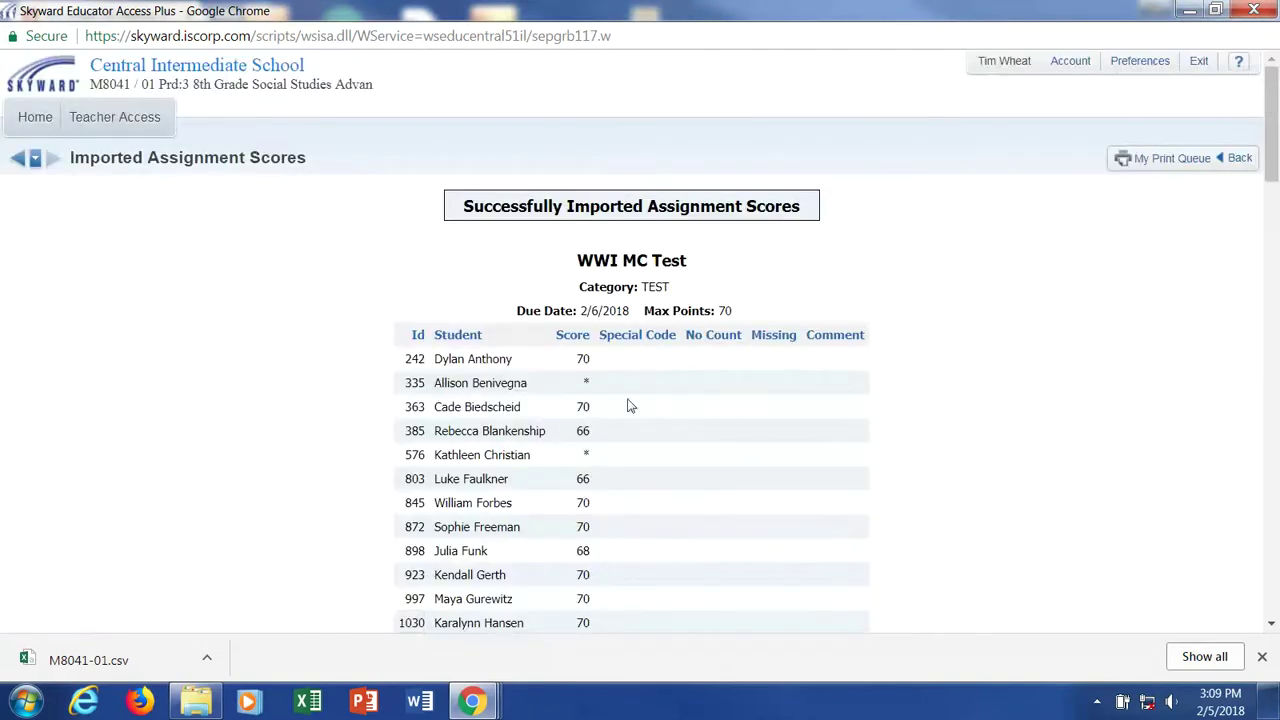
Review the imported scores listed for WWI MC Test, WWI Simulation and WWI Vocab.
scroll(641, 399, "down", 2)
scroll(645, 393, "down", 10)
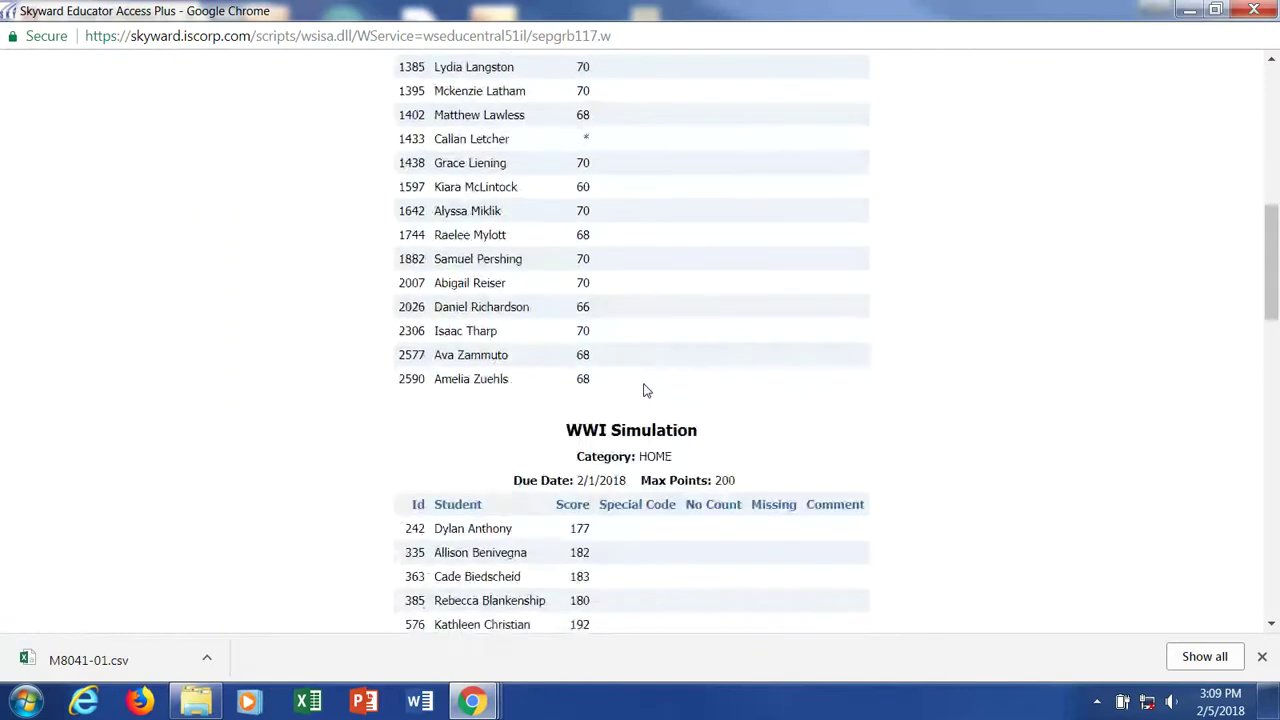
scroll(645, 390, "down", 9)
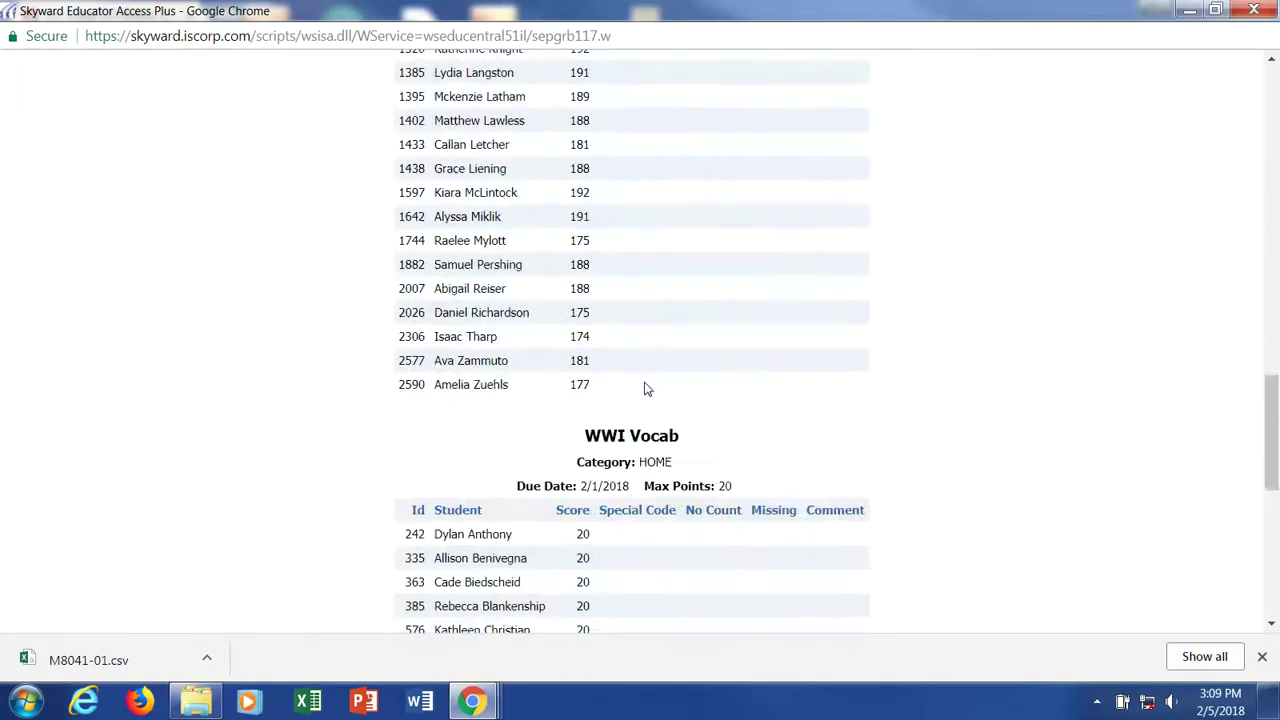
scroll(645, 390, "up", 16)
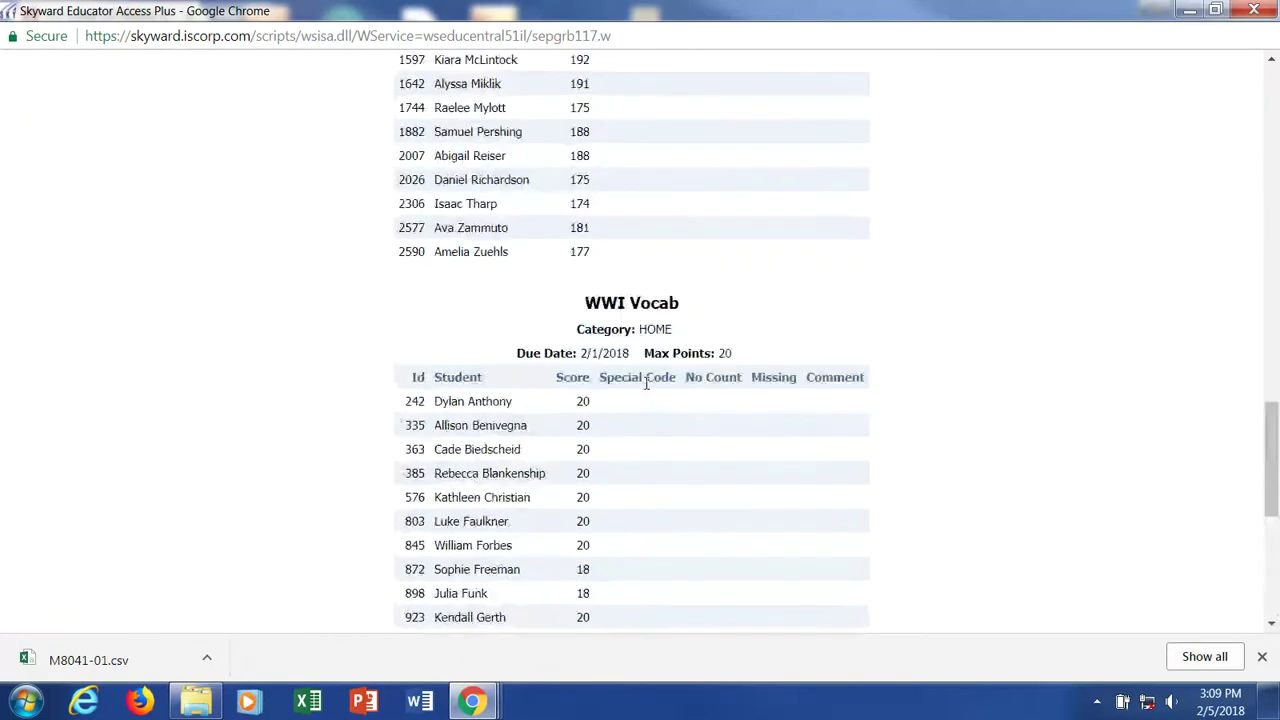
scroll(645, 390, "up", 5)
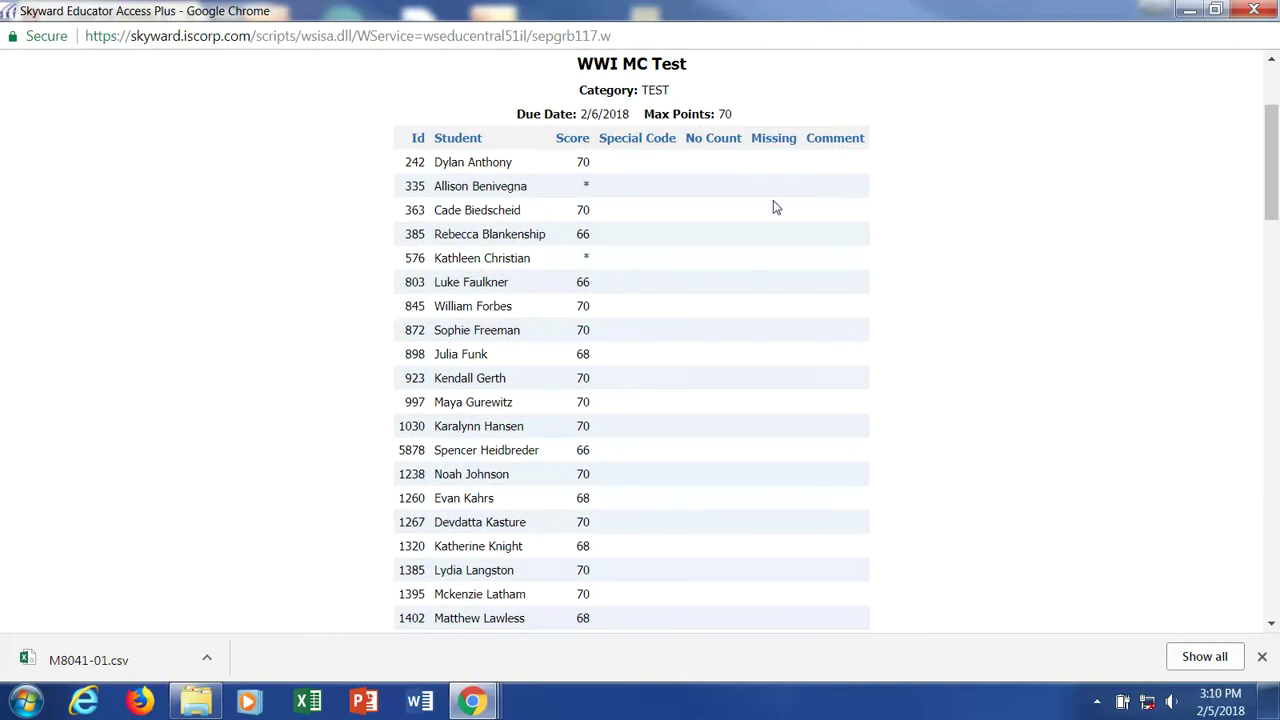
scroll(752, 238, "up", 3)
scroll(740, 246, "down", 1)
scroll(737, 251, "up", 1)
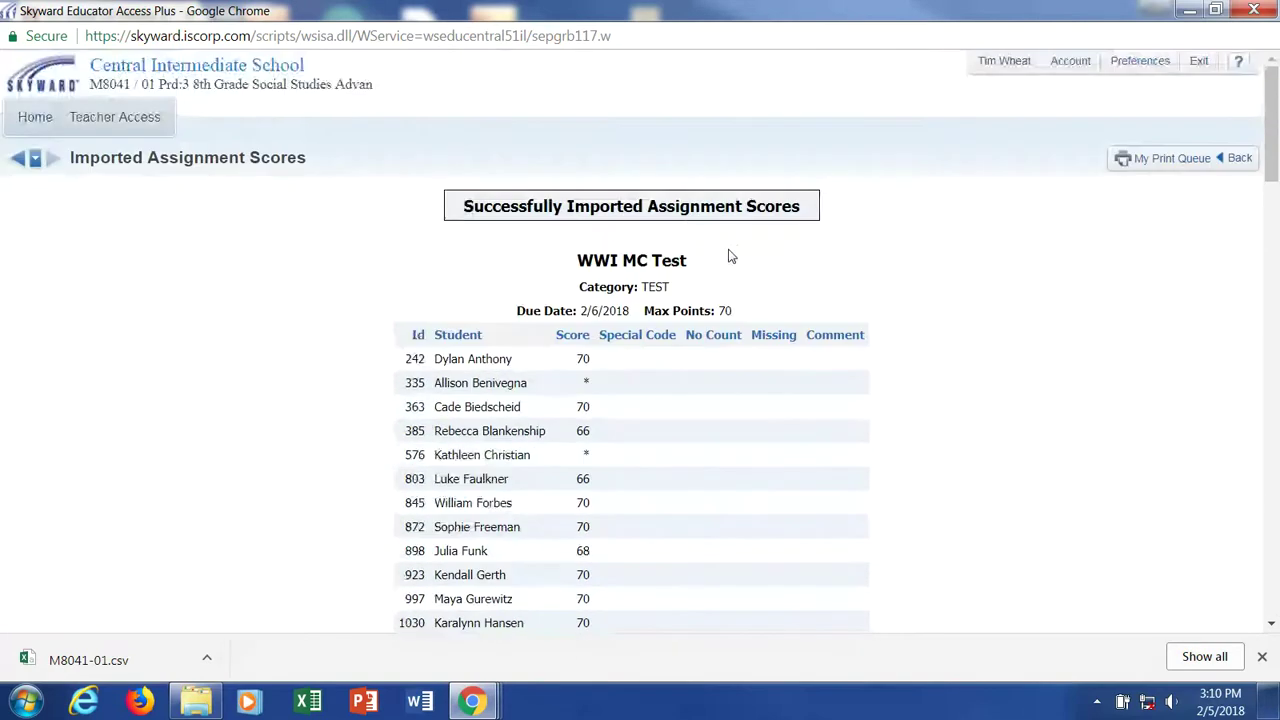
Go to the Educator Access Plus home page and open the gradebook of period 3 class M8041 / 01.
left_click(34, 118)
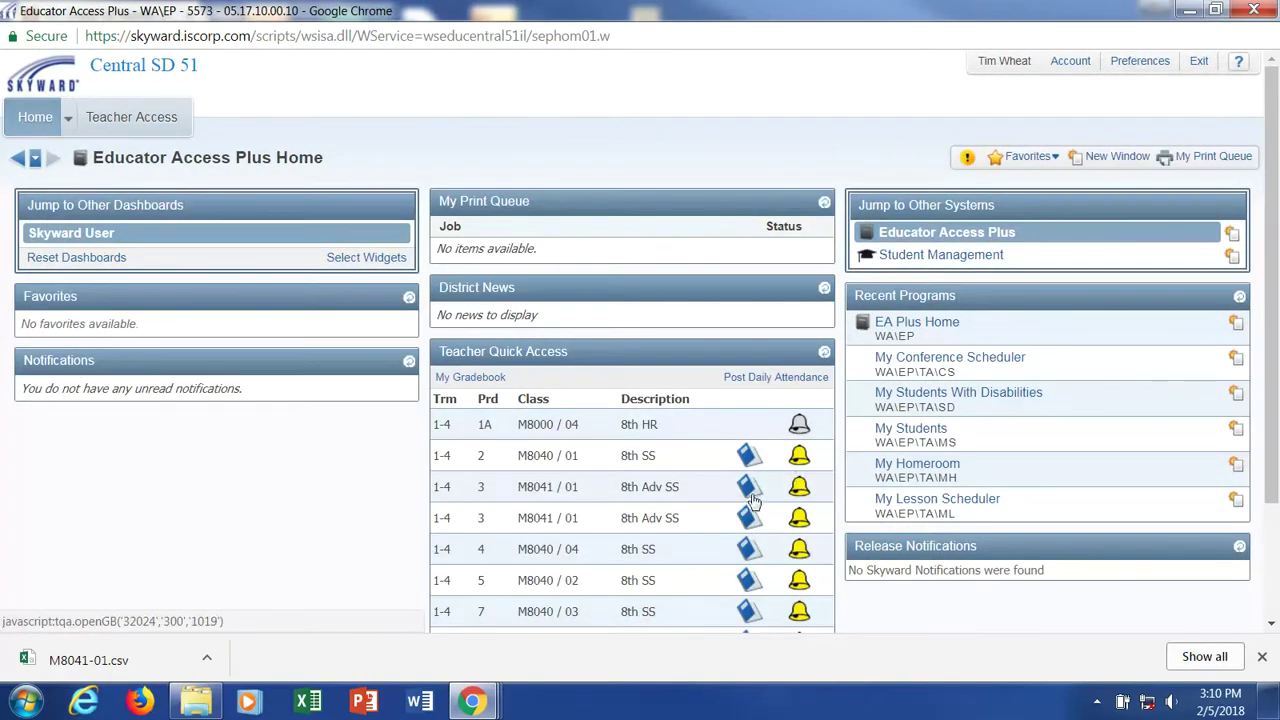
left_click(750, 515)
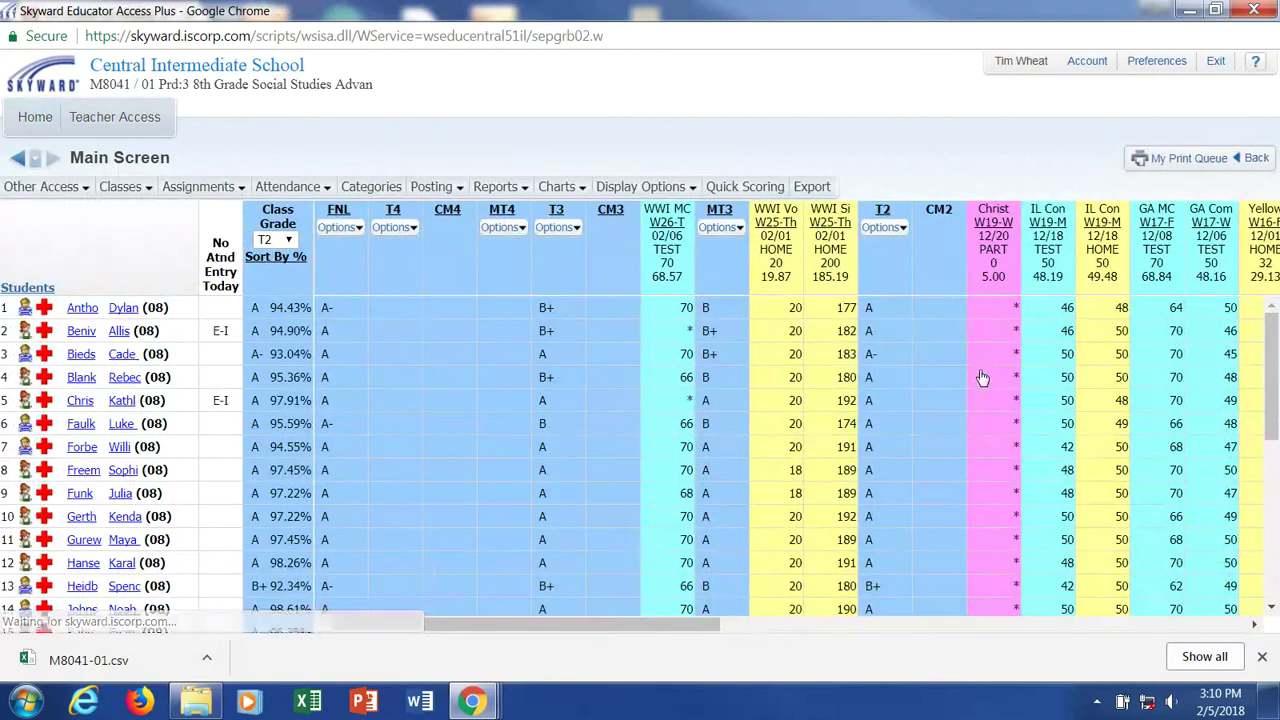
scroll(894, 323, "down", 3)
scroll(848, 377, "up", 3)
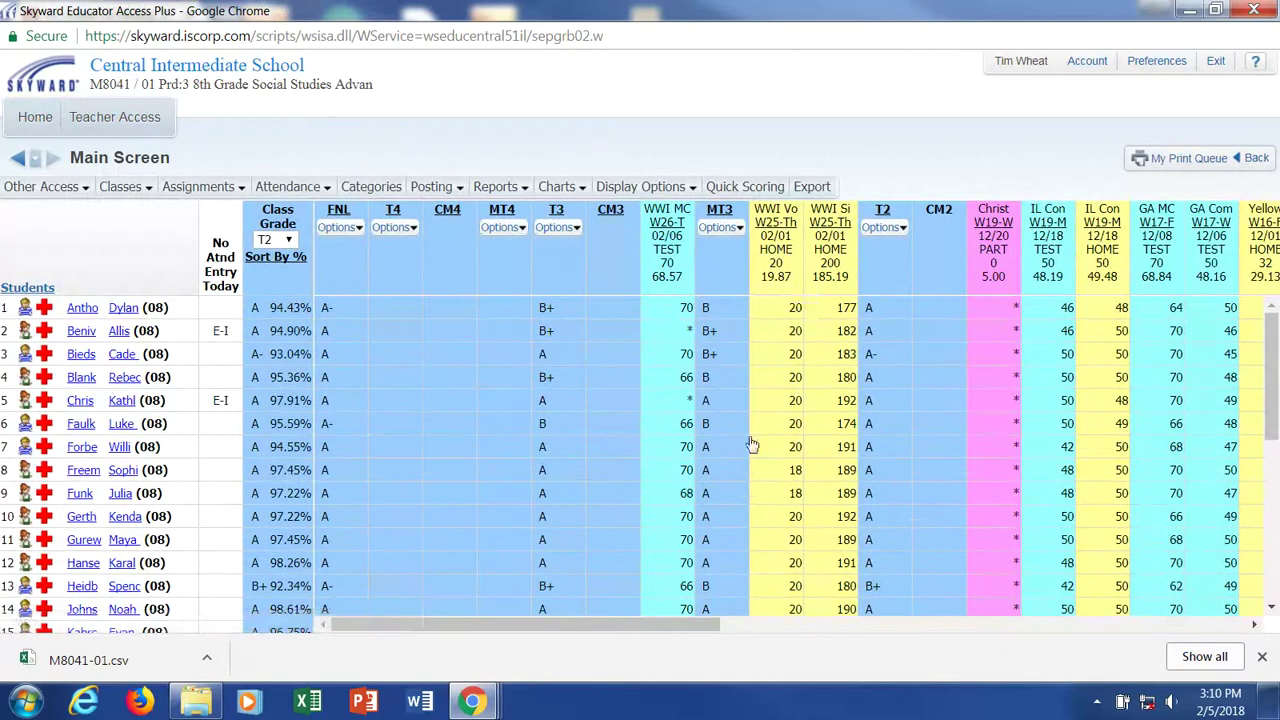
Set the Class Grade column to T3 and look over all students' grades in the gradebook.
left_click(285, 242)
left_click(267, 361)
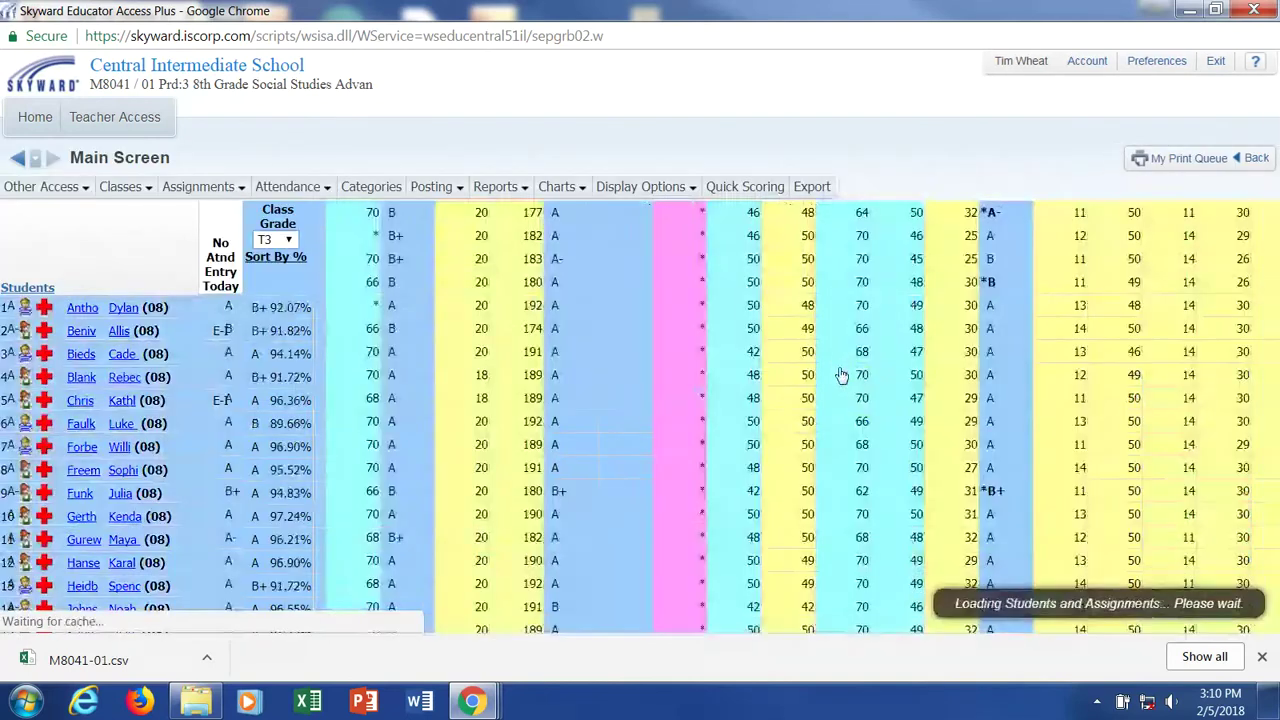
scroll(838, 362, "down", 4)
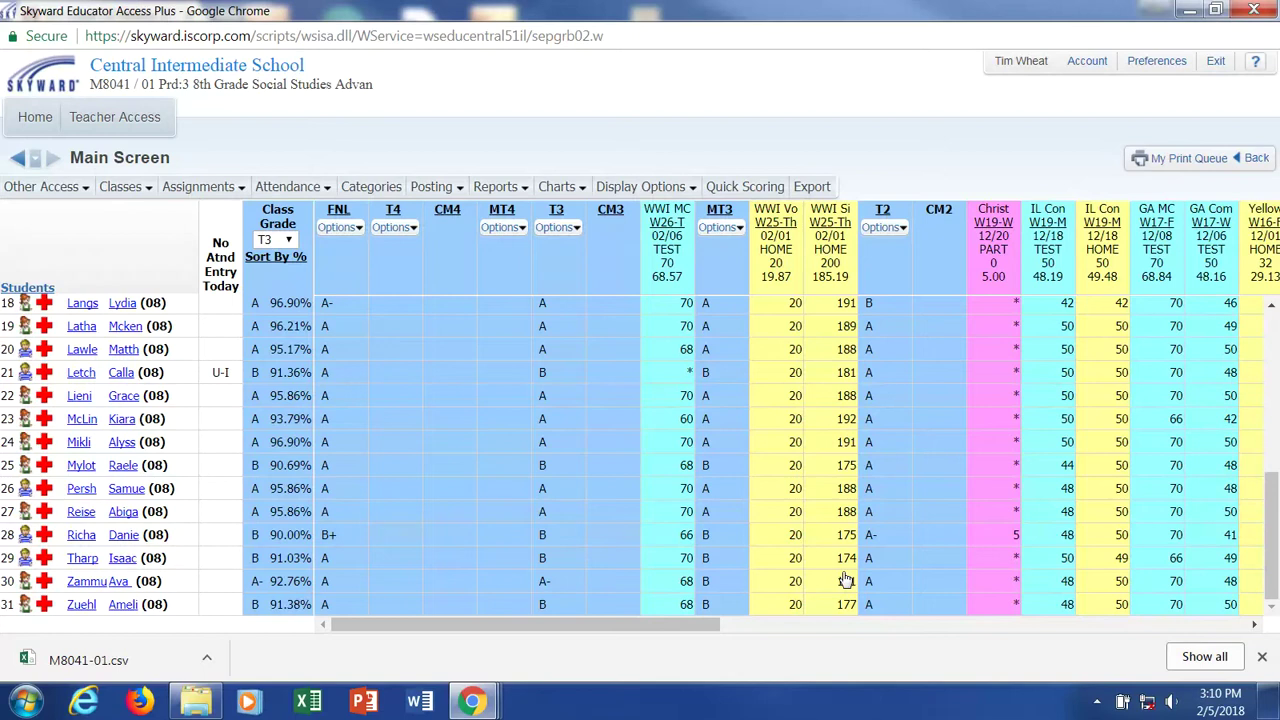
scroll(846, 575, "up", 4)
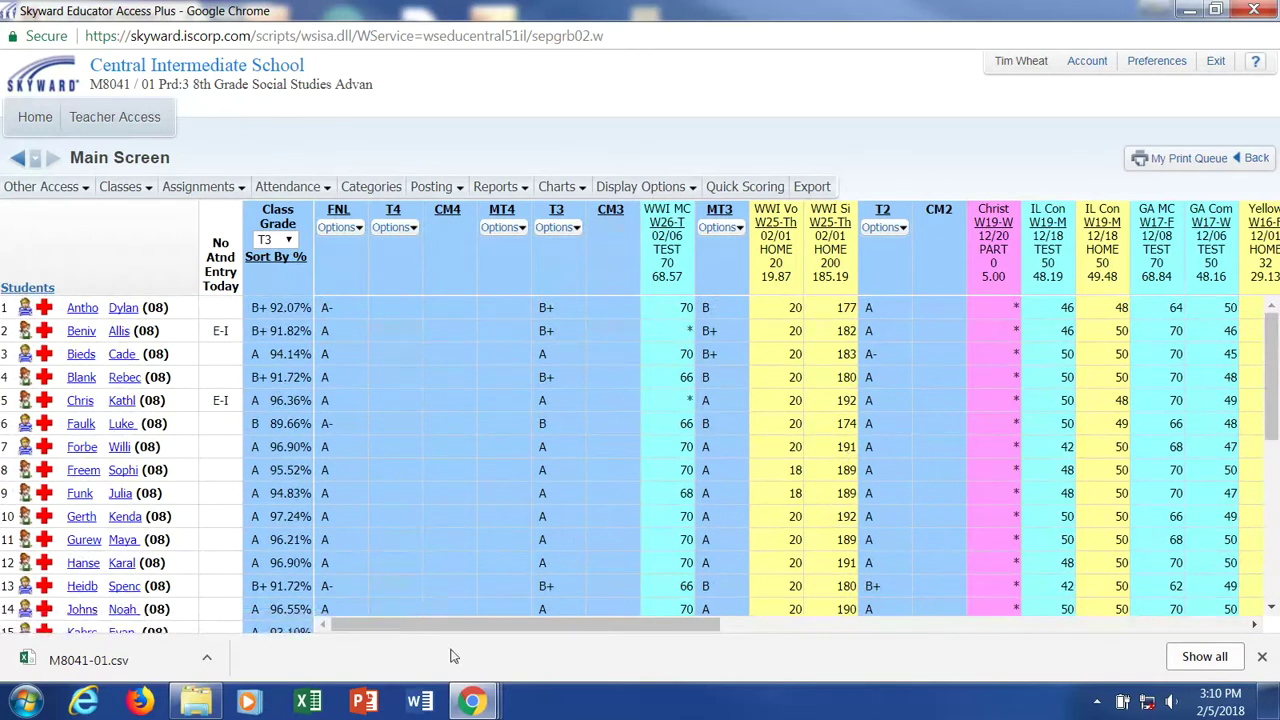
Switch to the 8th Grade US History Google Classroom window and dismiss its list of downloaded files.
mouse_move(481, 708)
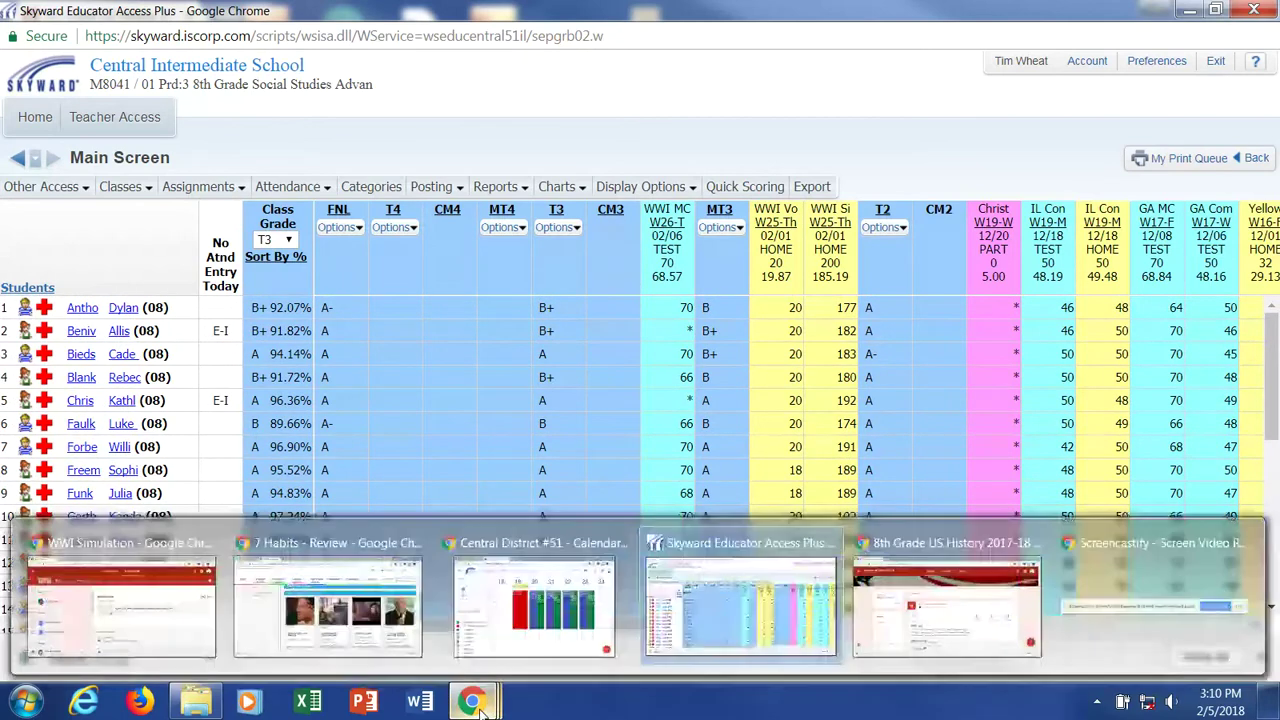
left_click(906, 621)
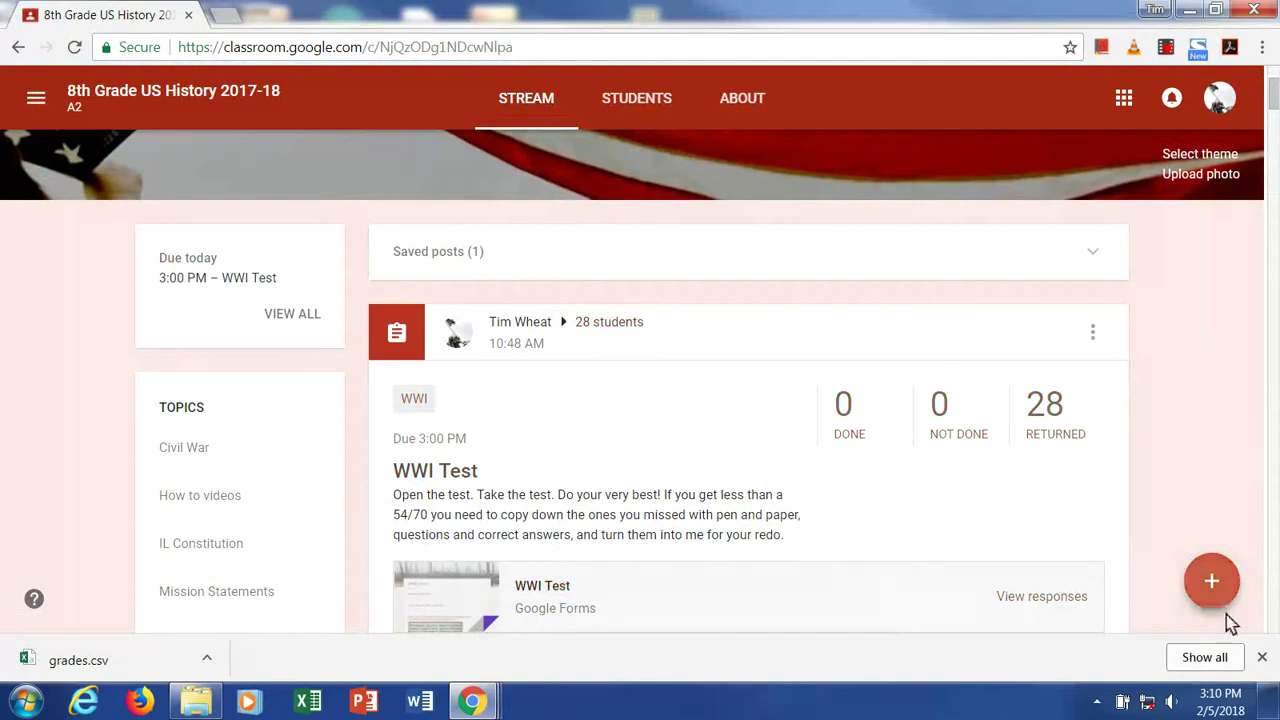
left_click(1263, 651)
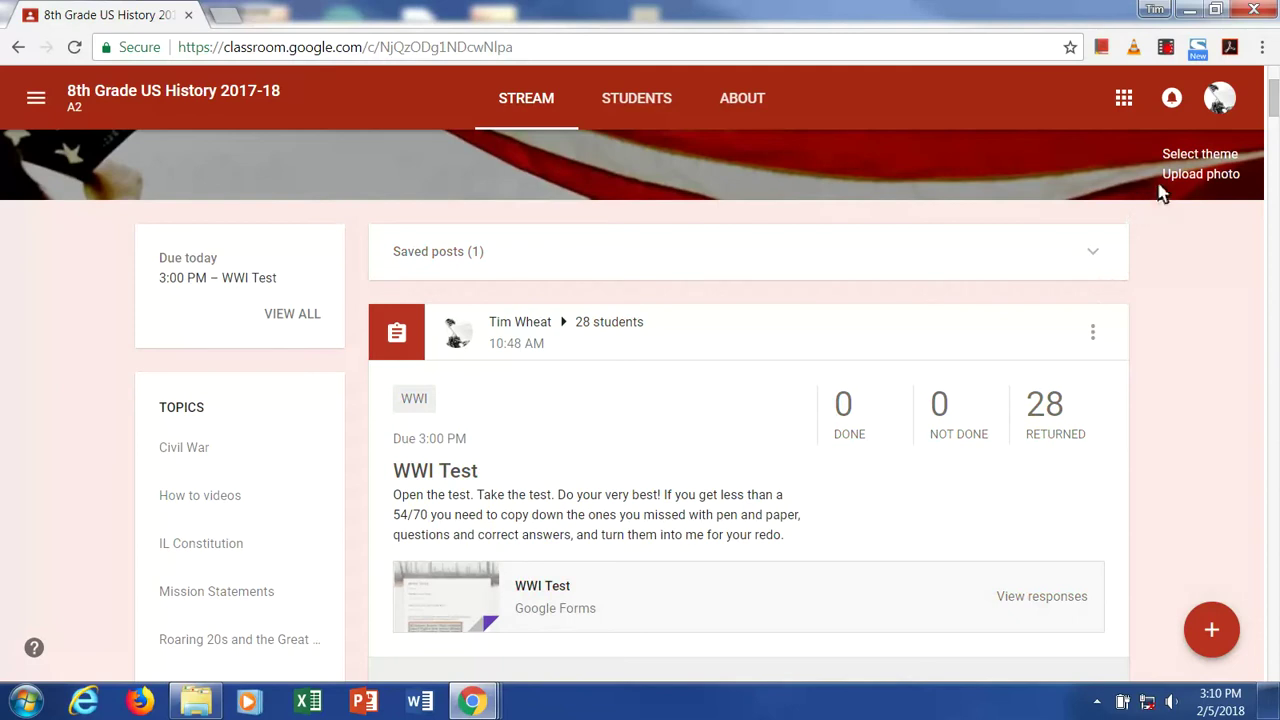
left_click(1166, 50)
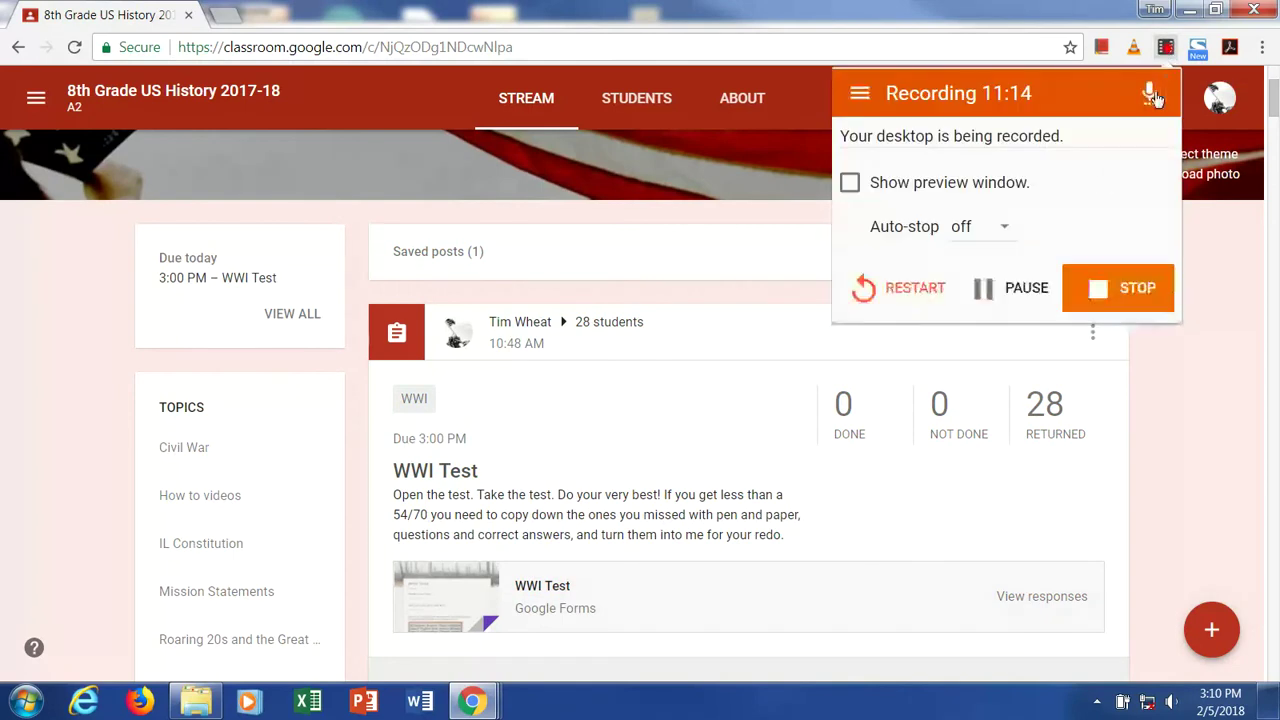